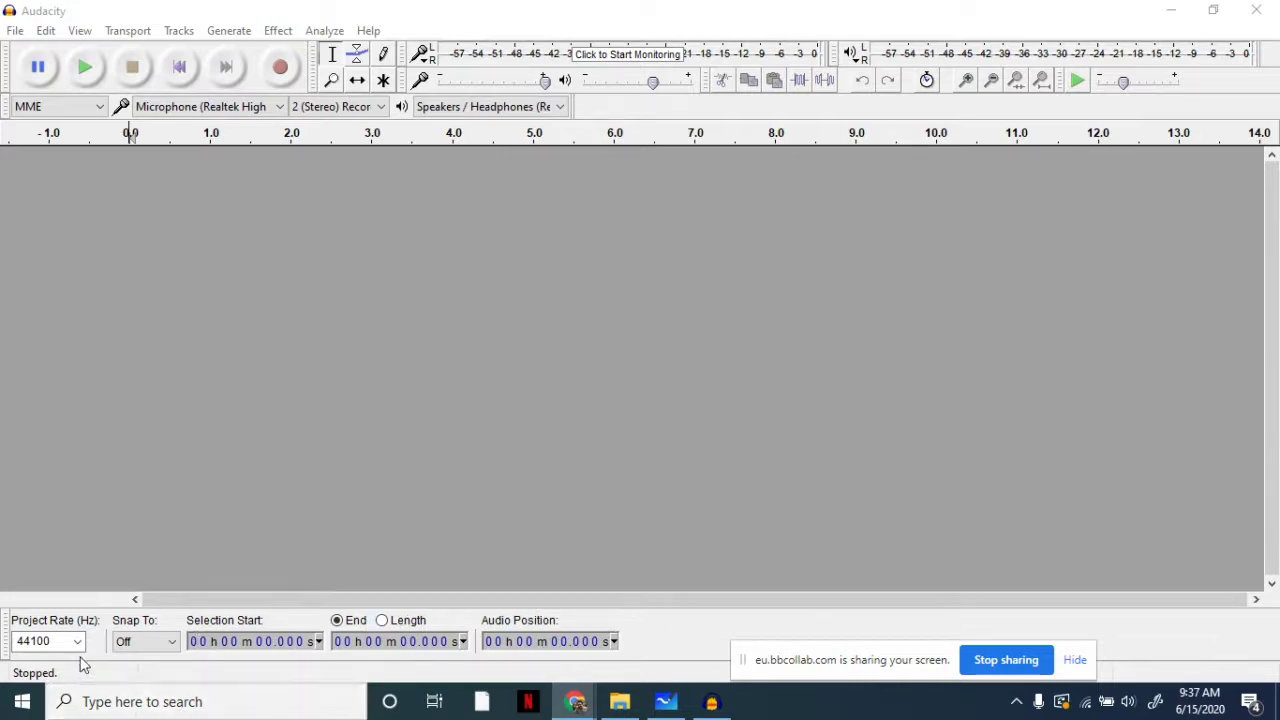
Step: Review the available project sample rates without changing the current one
left_click(78, 642)
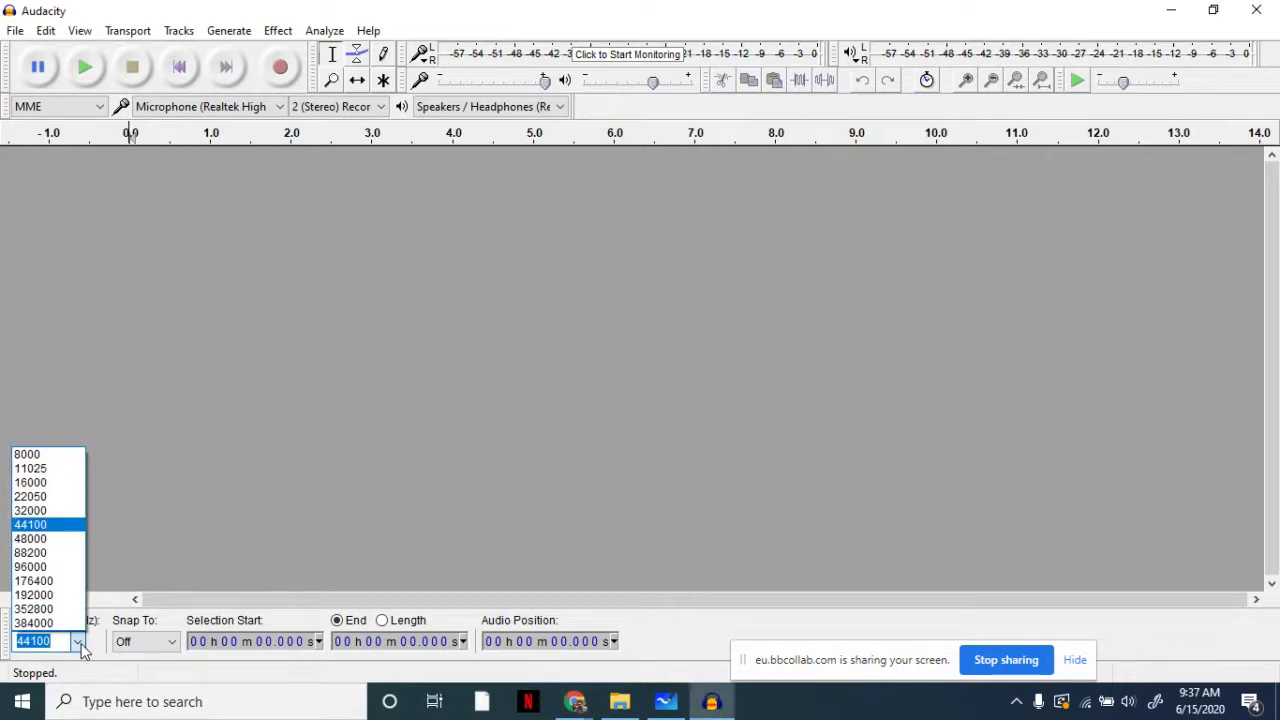
left_click(80, 644)
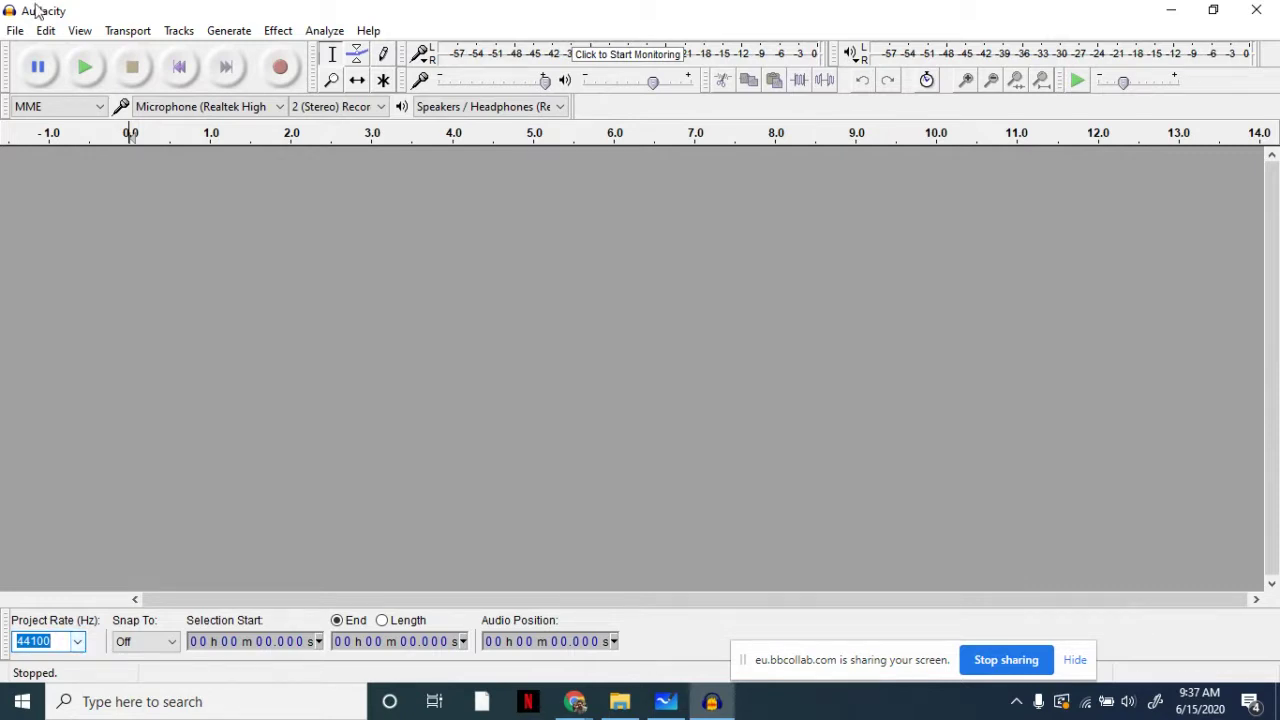
Step: Start an audio import and browse to the New Volume (H:) drive
left_click(6, 36)
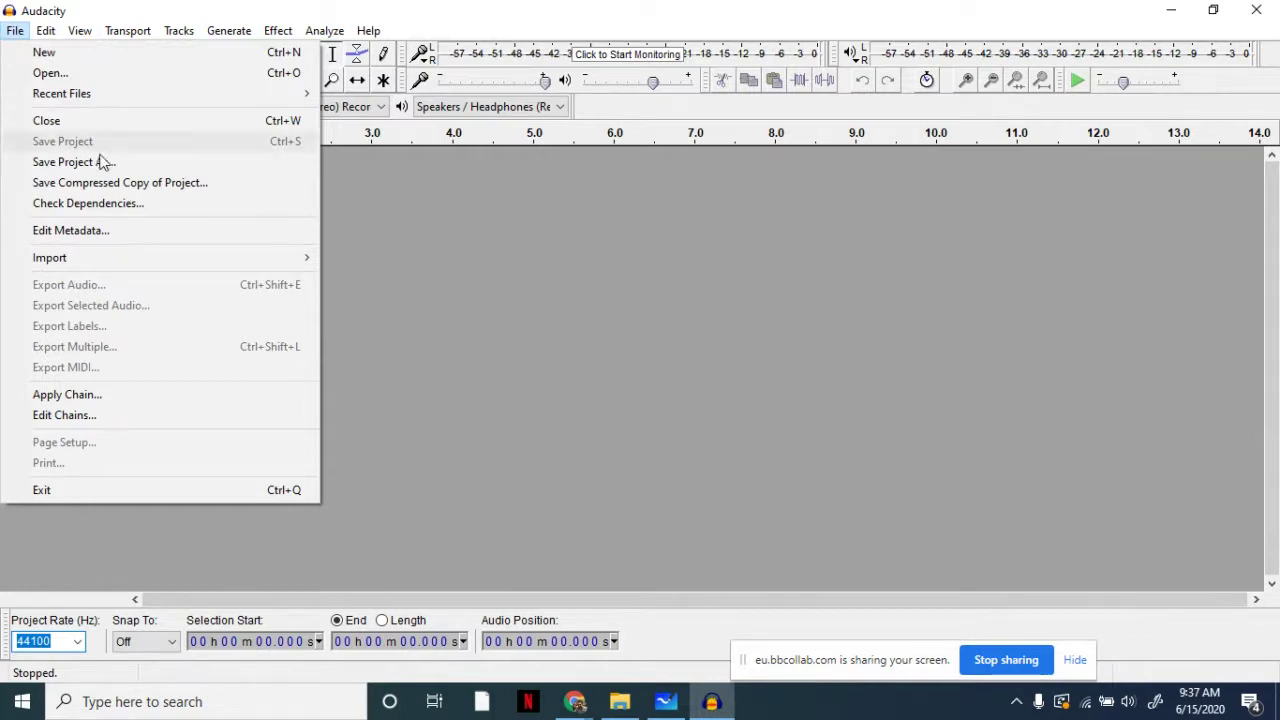
mouse_move(124, 262)
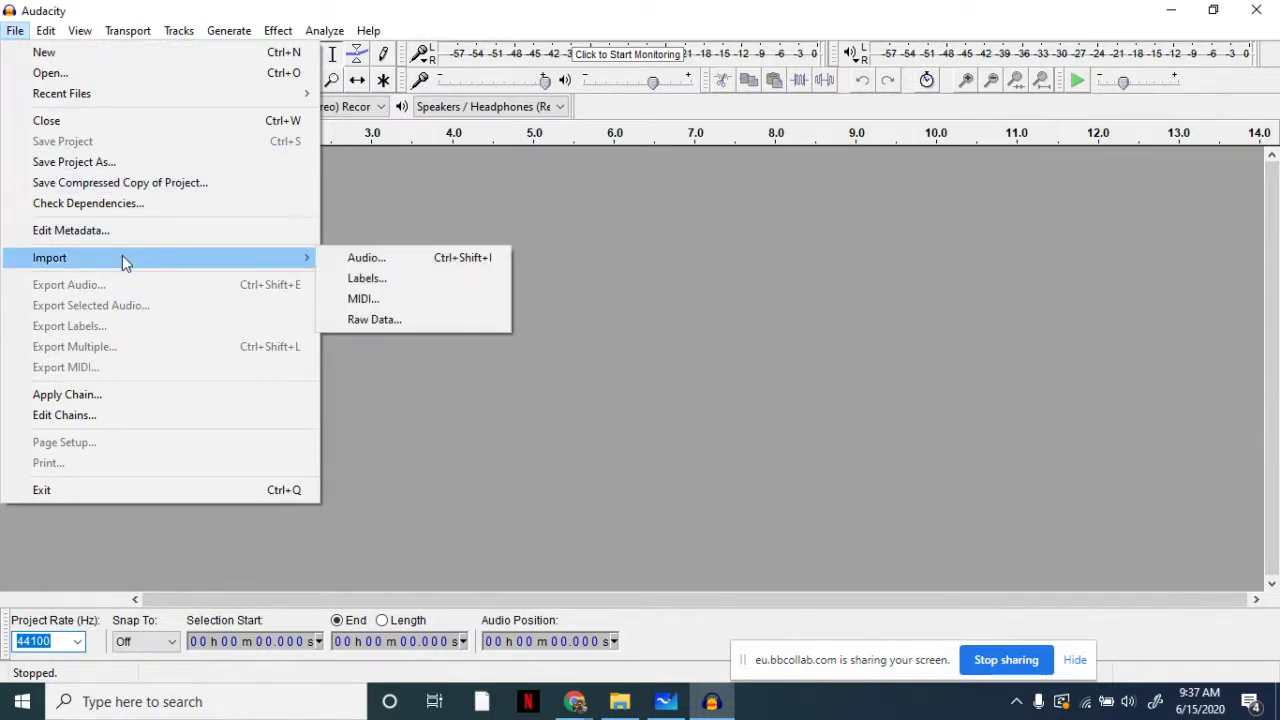
left_click(369, 262)
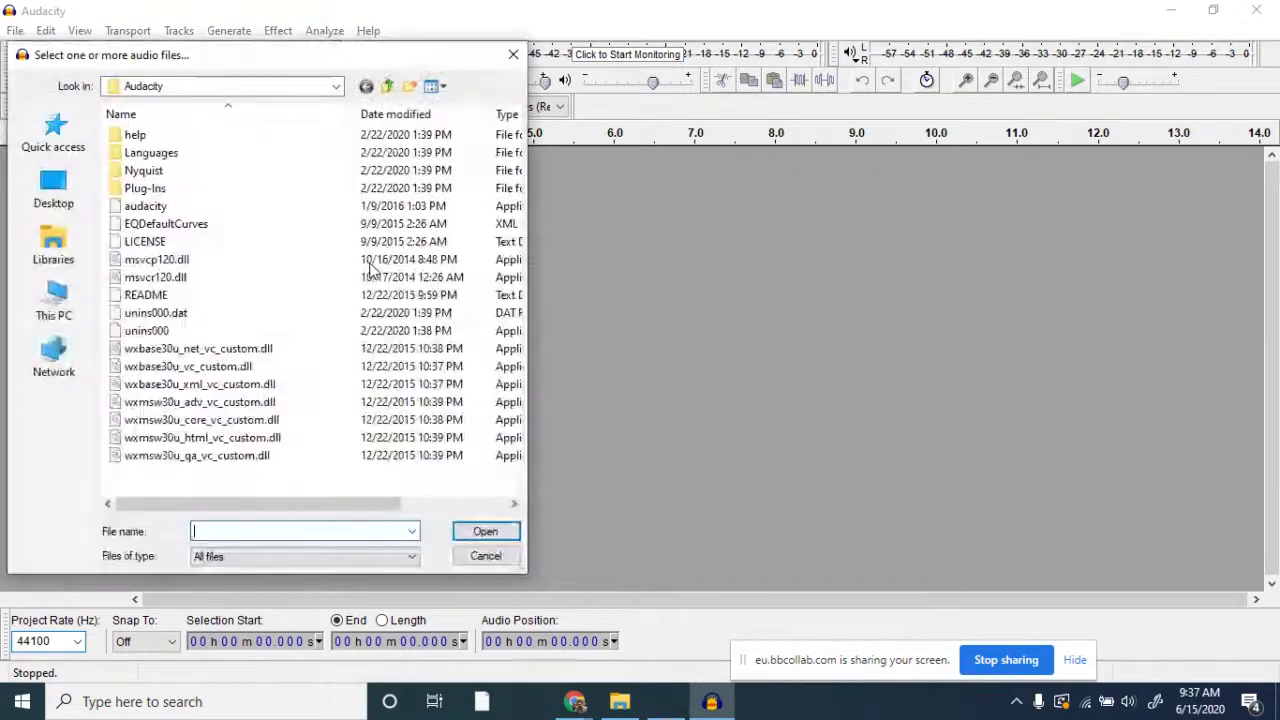
left_click(57, 305)
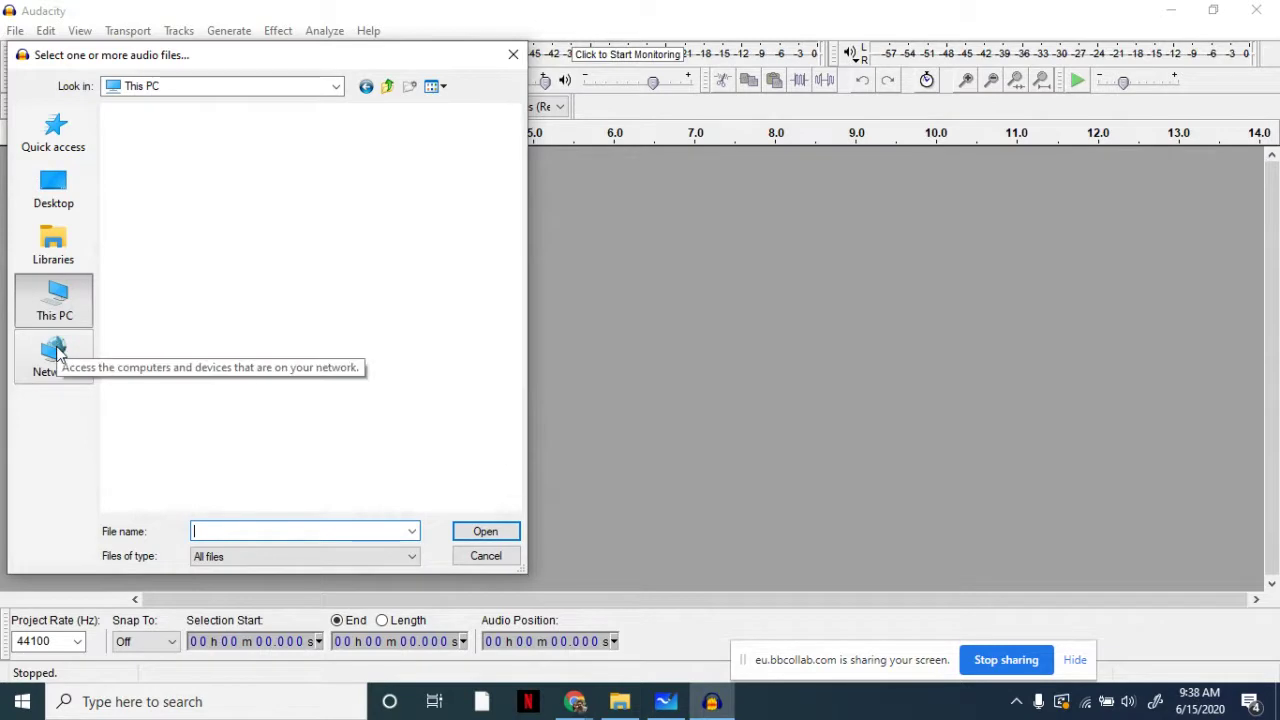
left_click(52, 188)
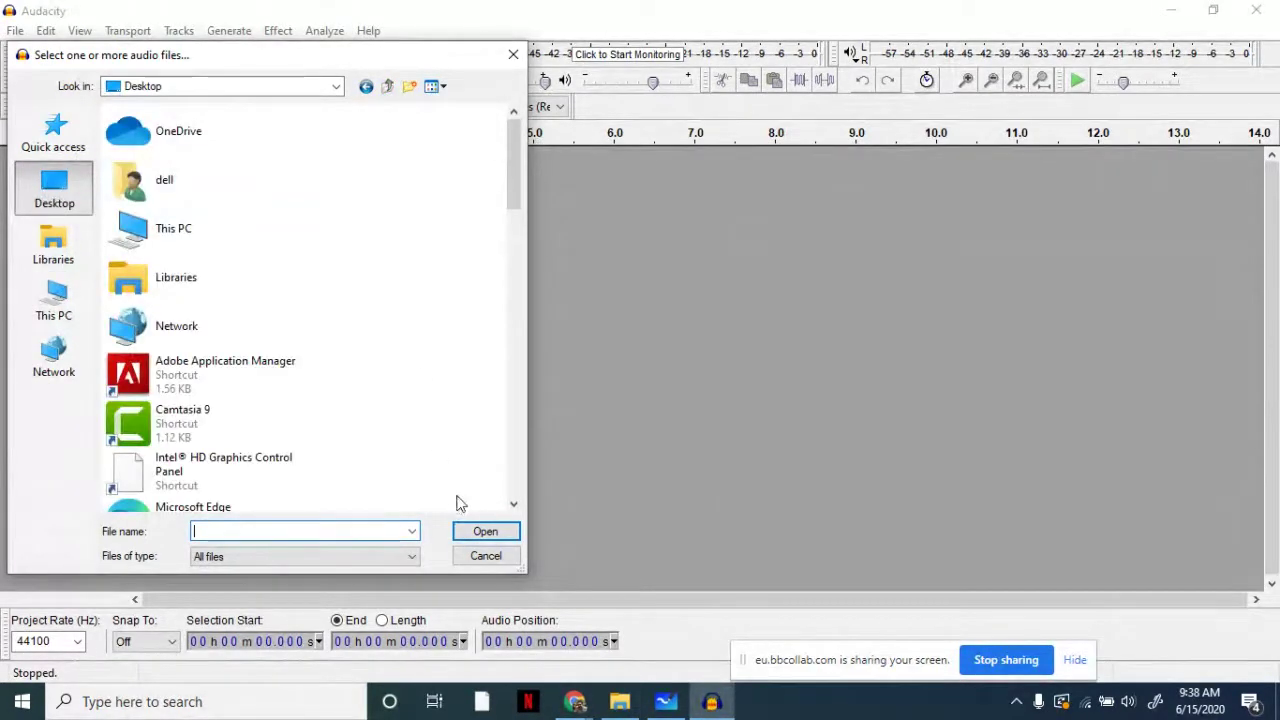
double_click(185, 231)
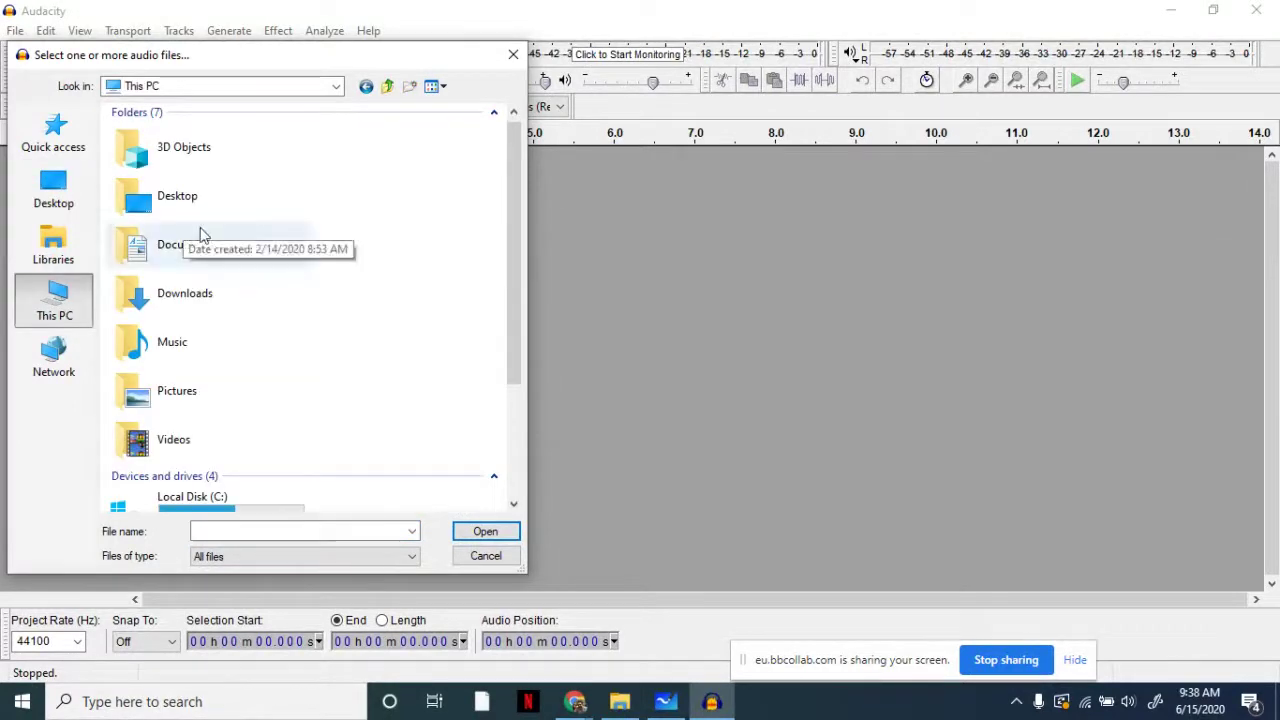
left_click_drag(511, 304, 514, 468)
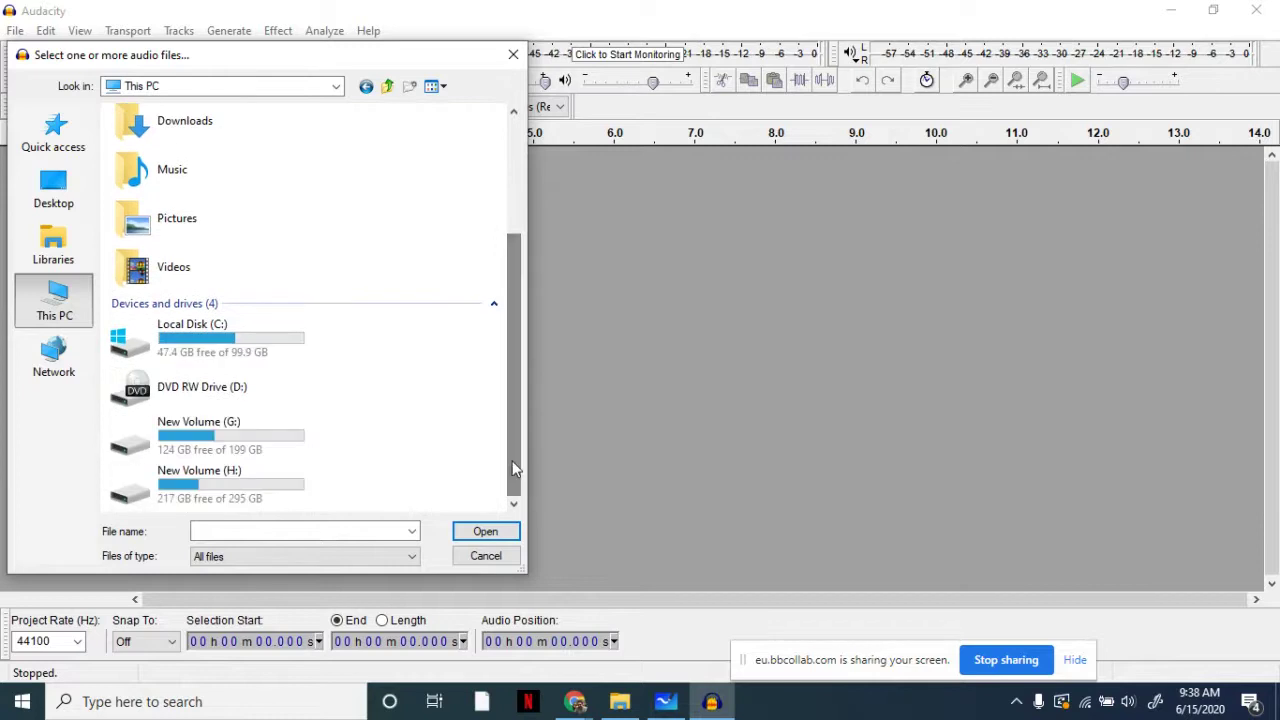
double_click(172, 490)
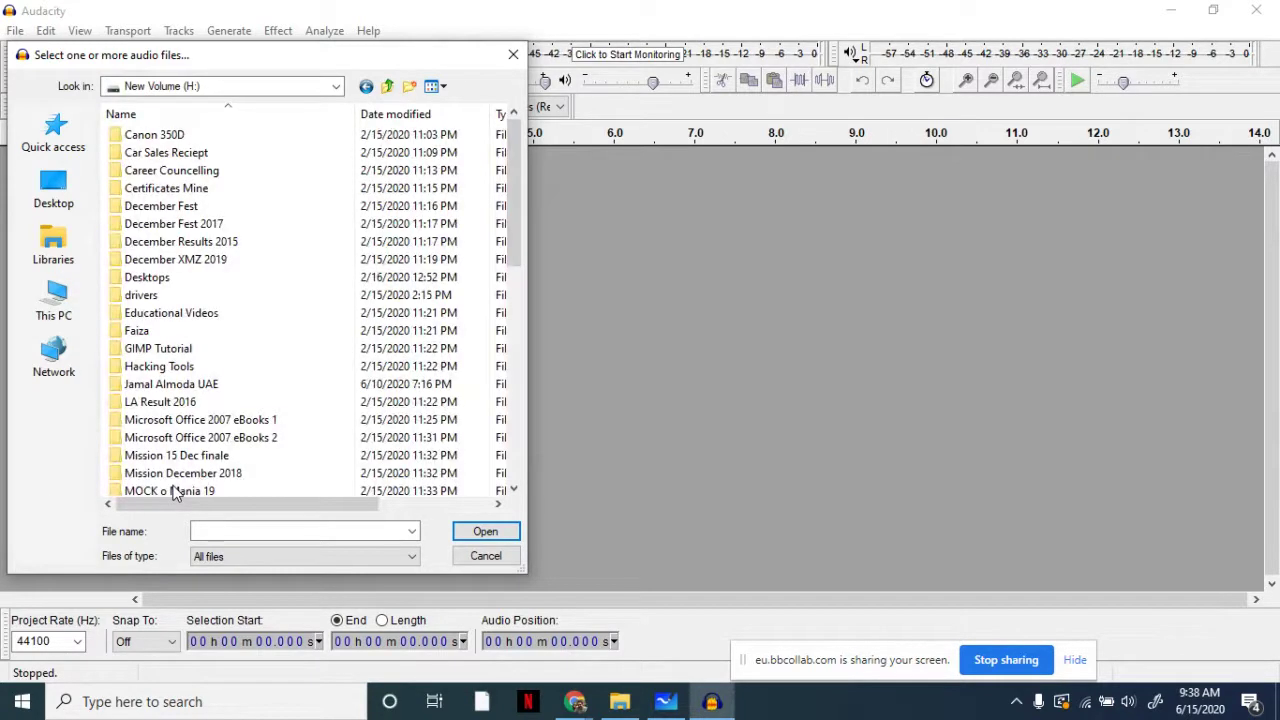
Step: Open the Desktops folder on the drive and check its Current Desktop last one subfolder for audio files
left_click(142, 205)
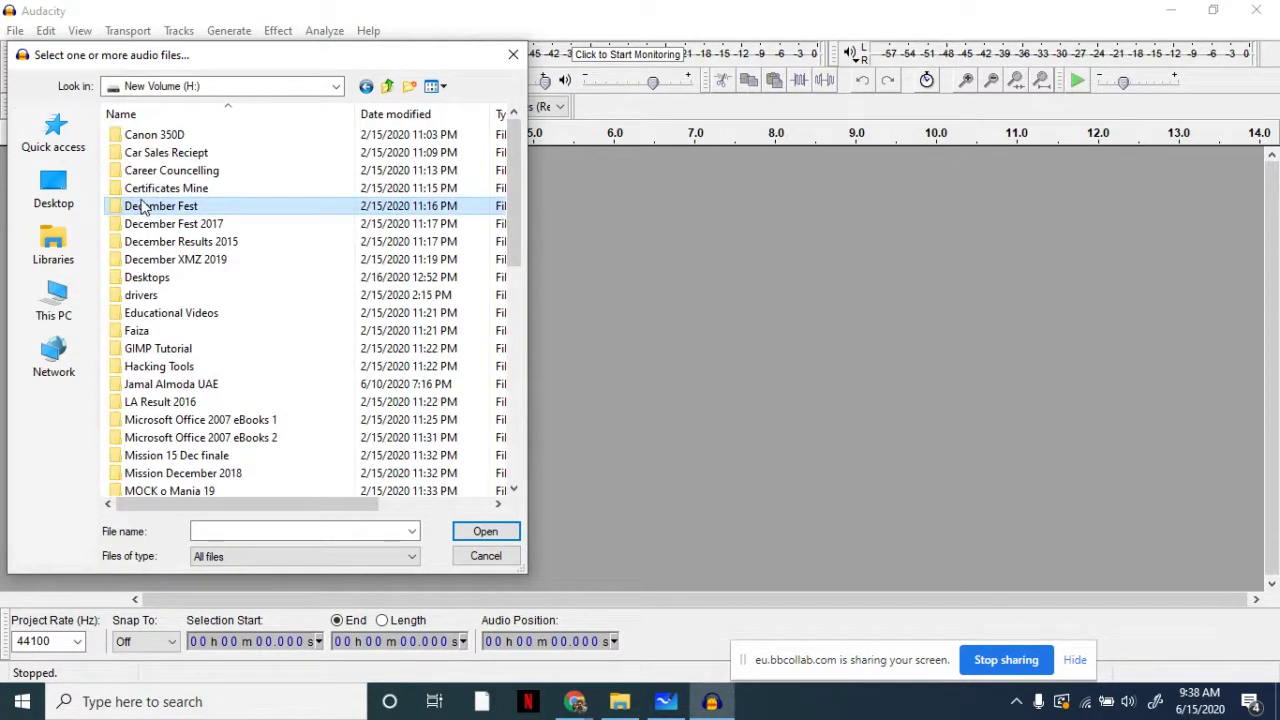
left_click(145, 223)
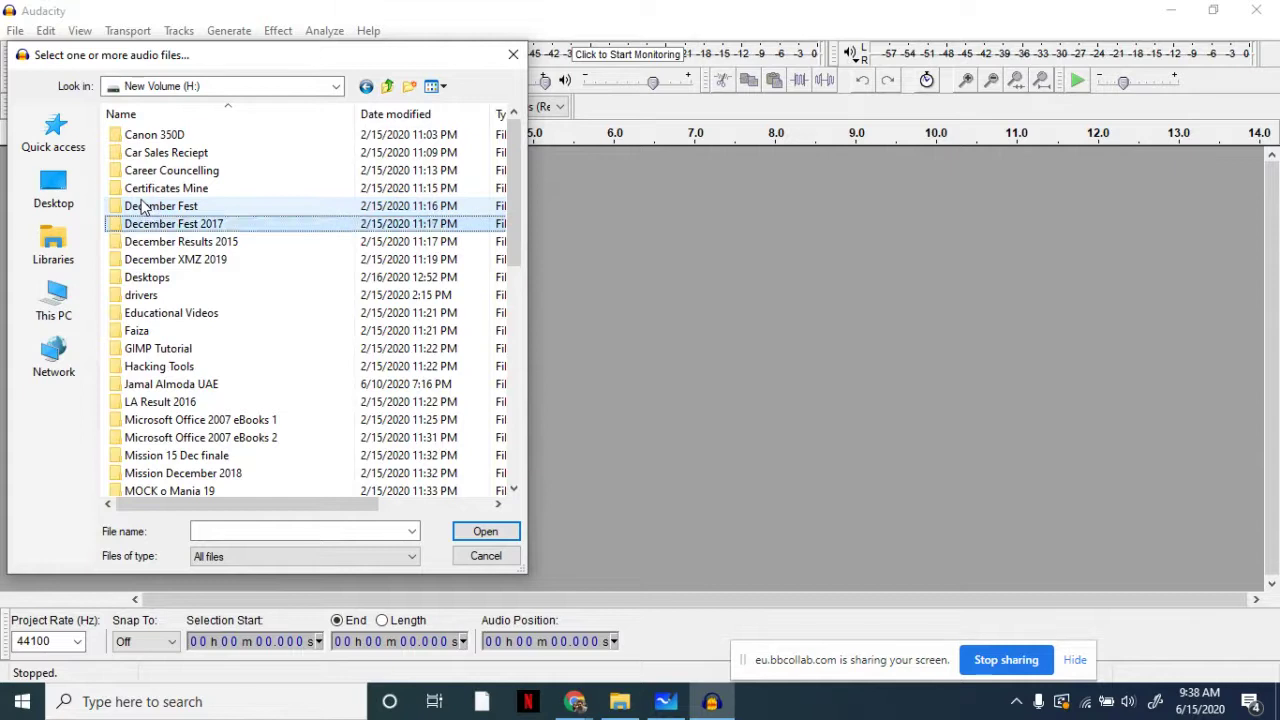
double_click(176, 280)
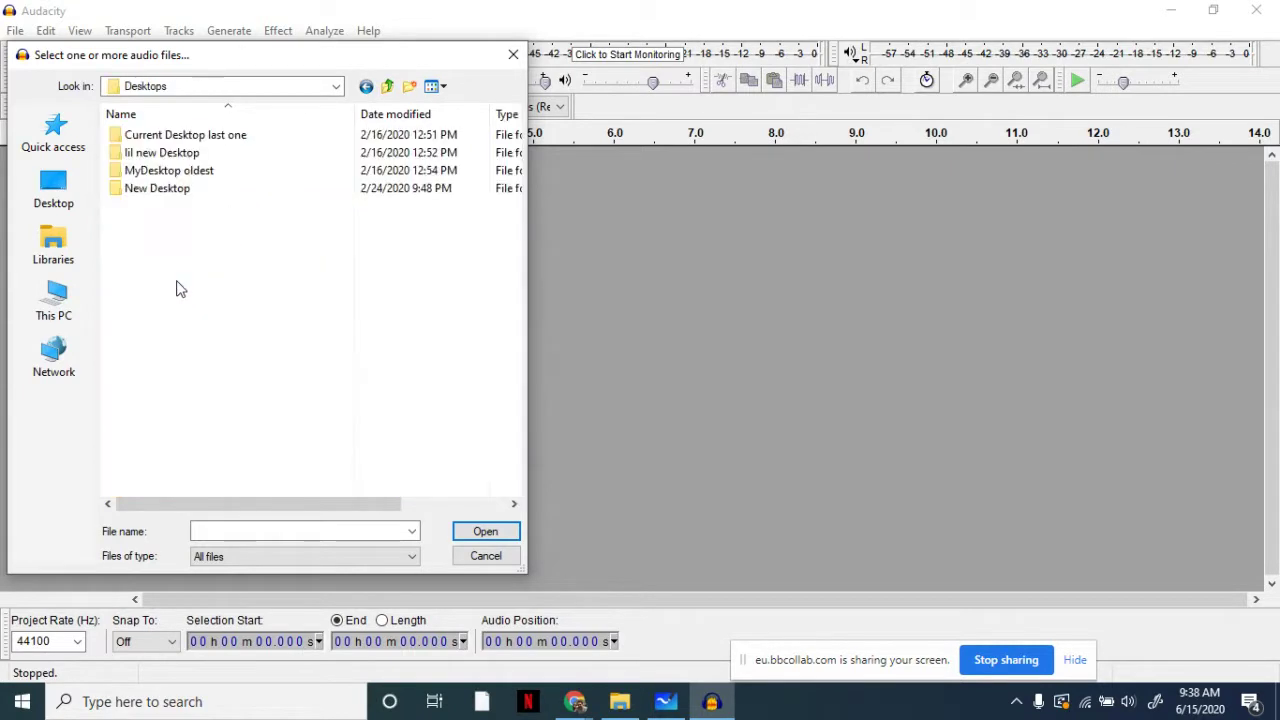
double_click(173, 140)
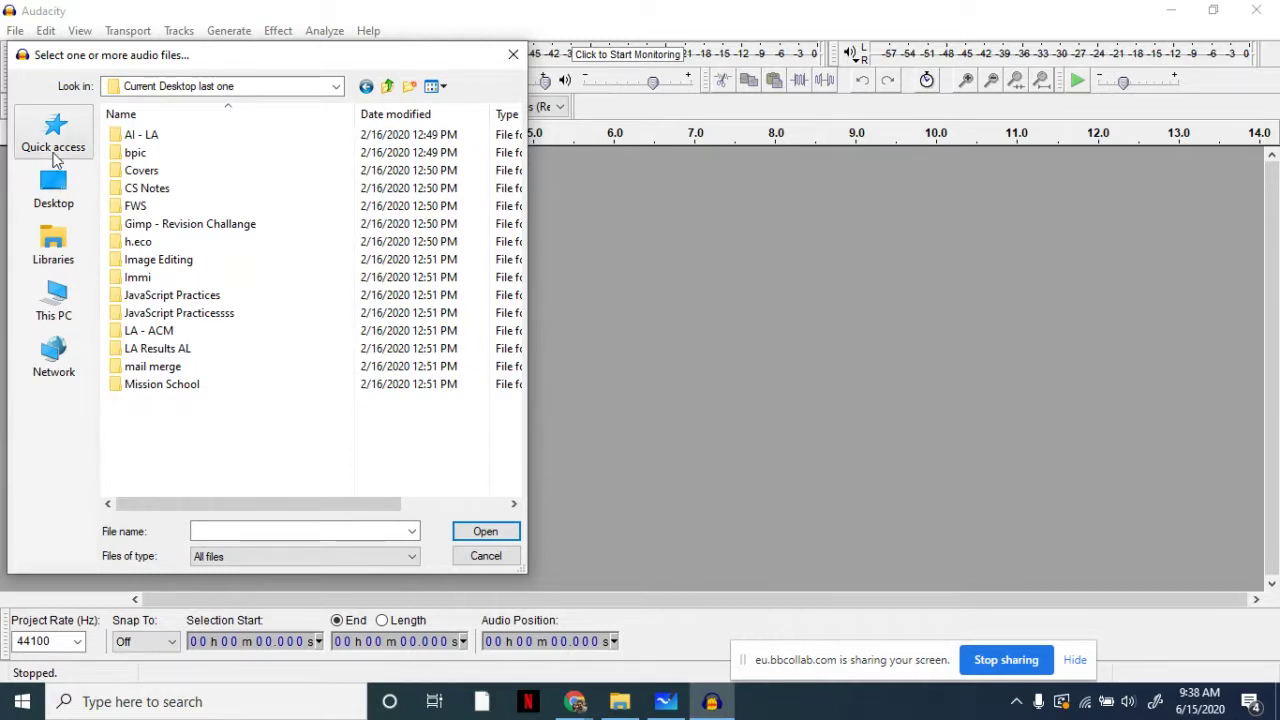
left_click(391, 91)
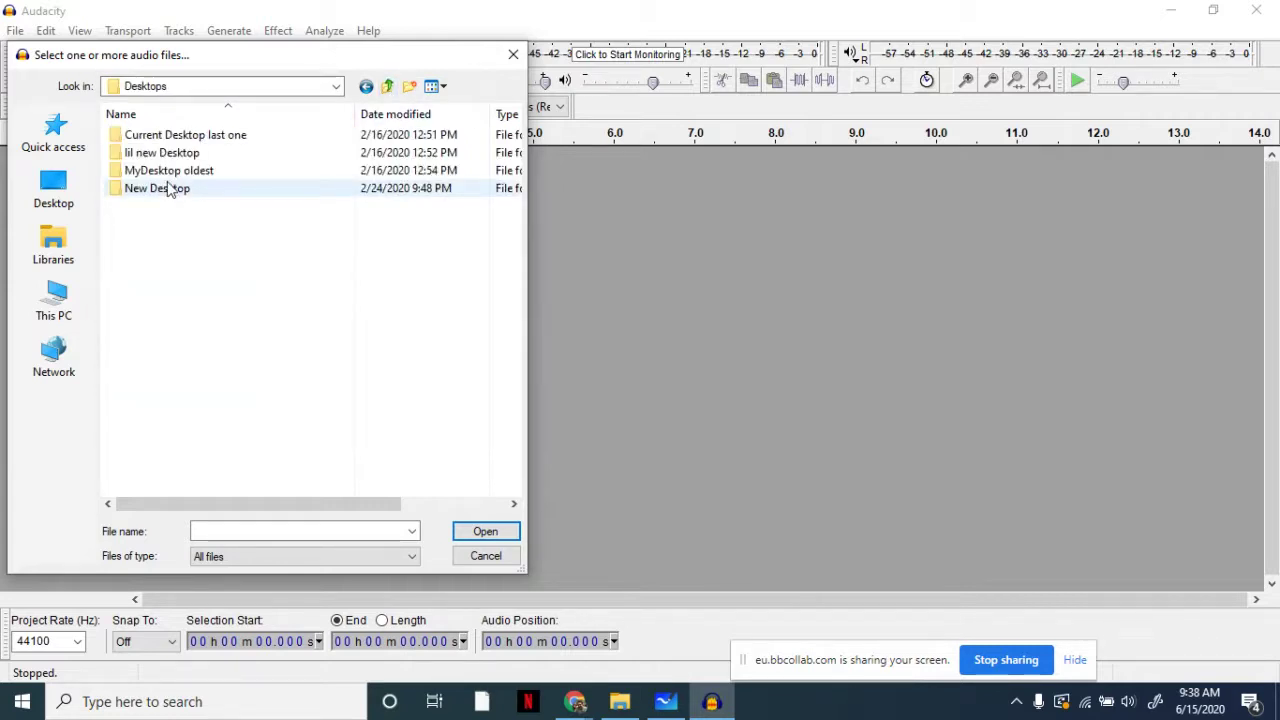
Step: Import the Bansuri Flute Music track from the Mission Sound folder inside lil new Desktop
double_click(169, 154)
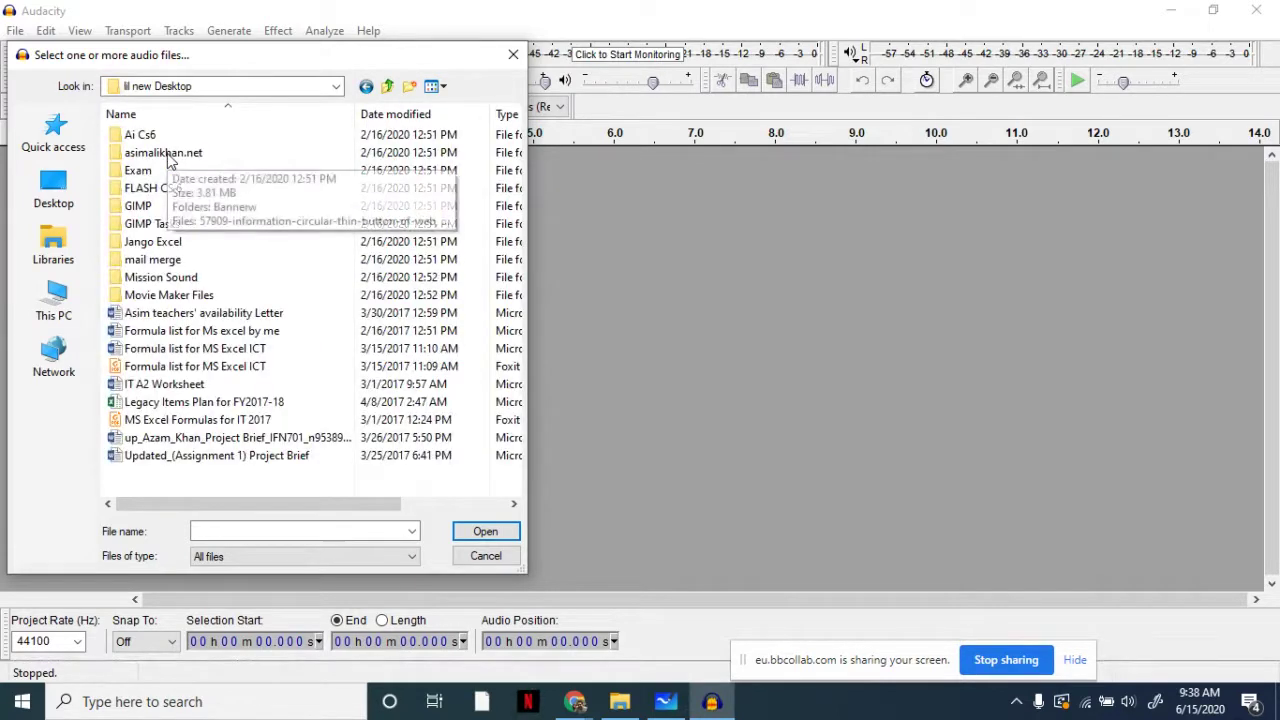
double_click(172, 277)
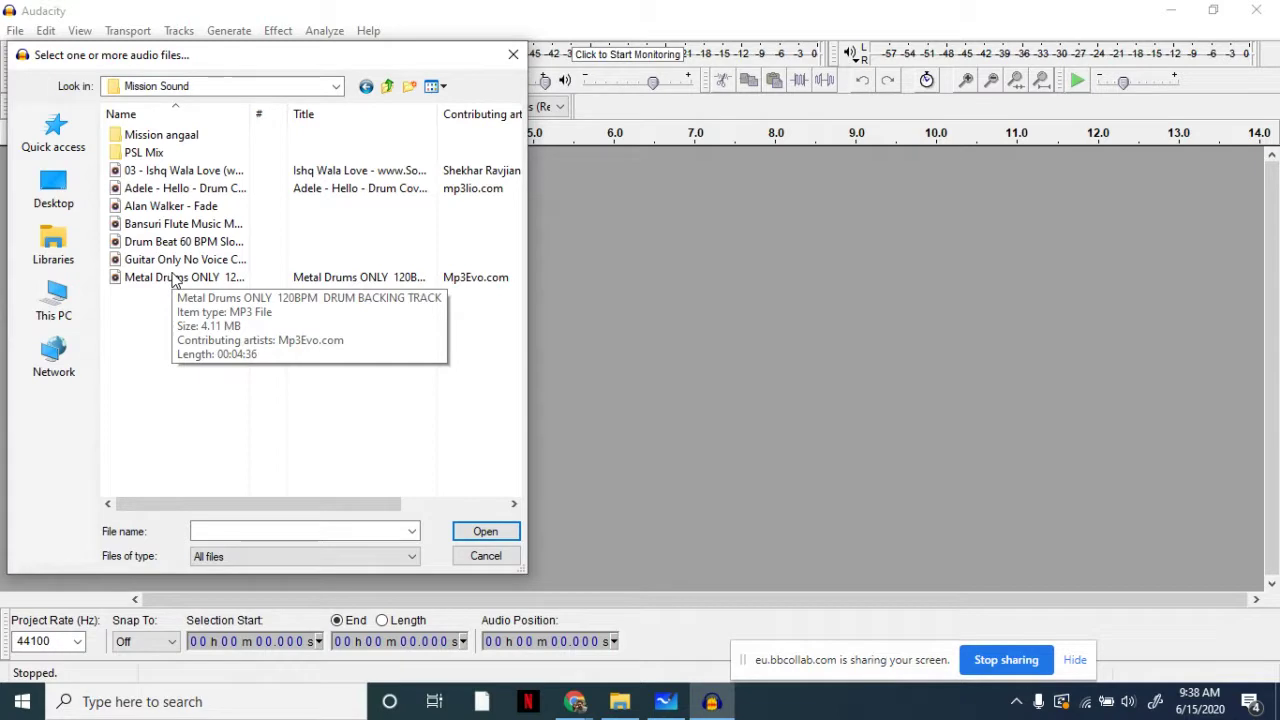
double_click(169, 224)
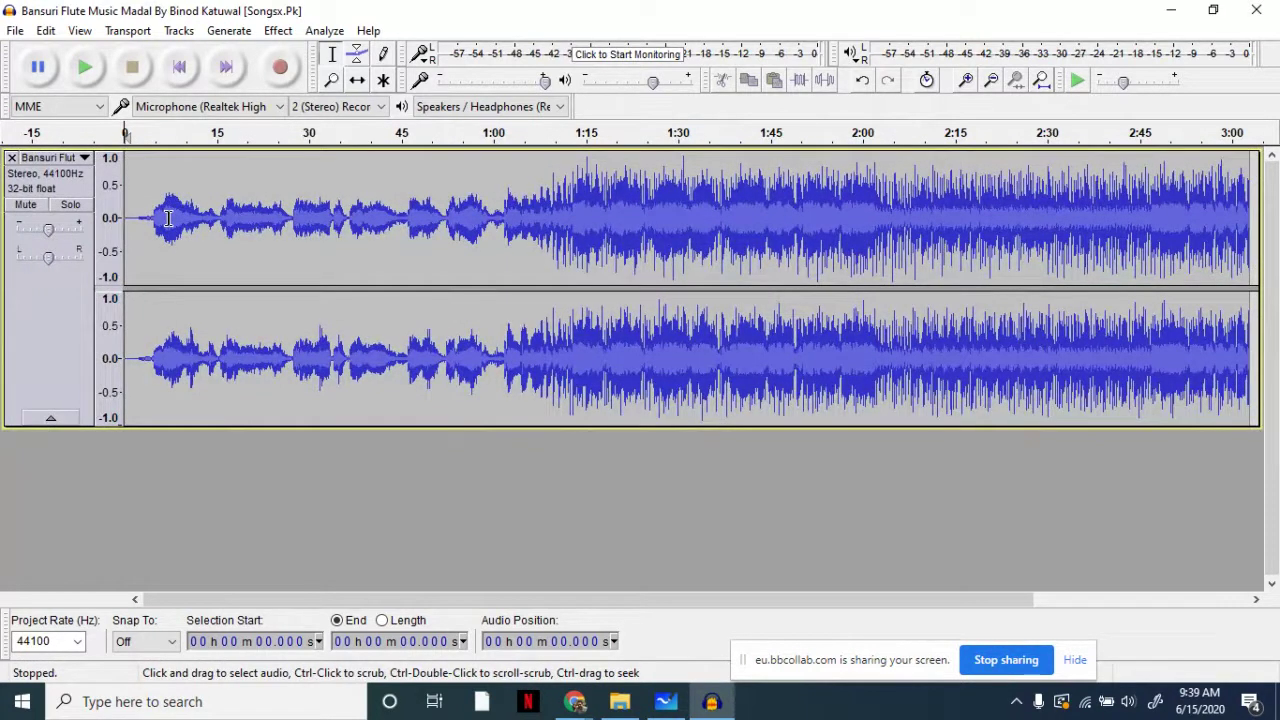
Step: Play the imported flute track from the start twice, stopping it each time
key("space")
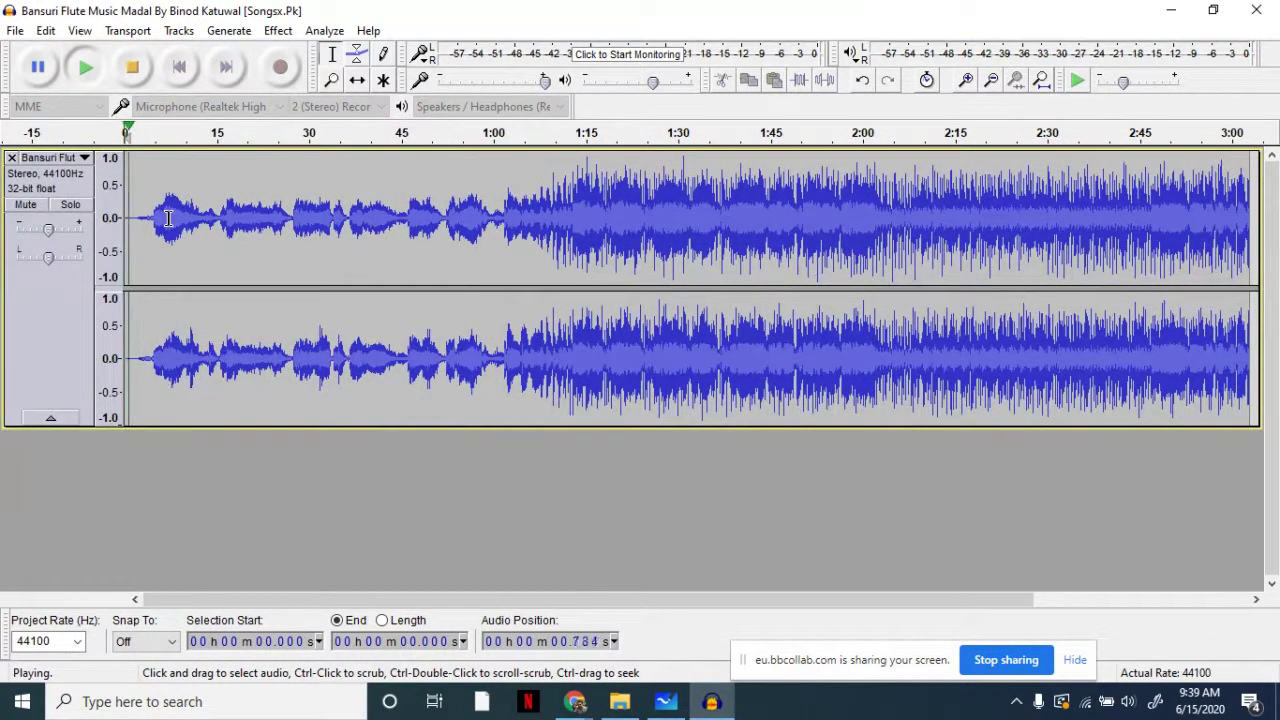
key("space")
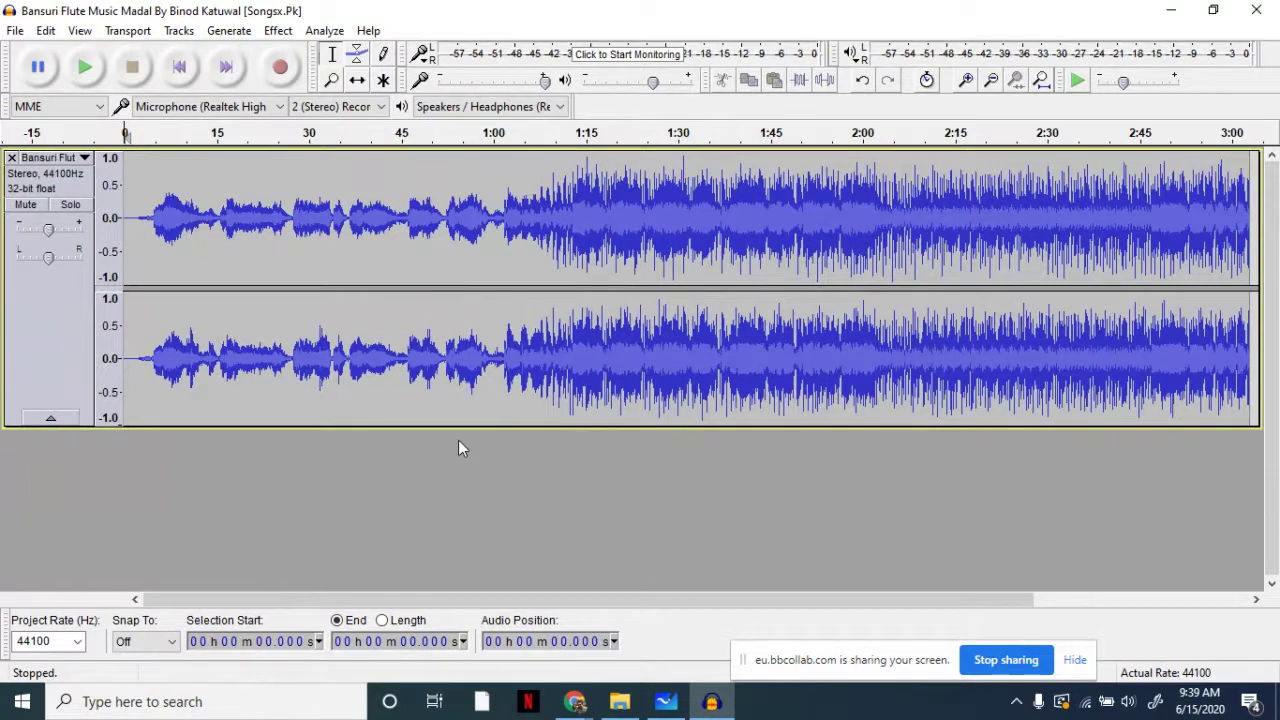
key("space")
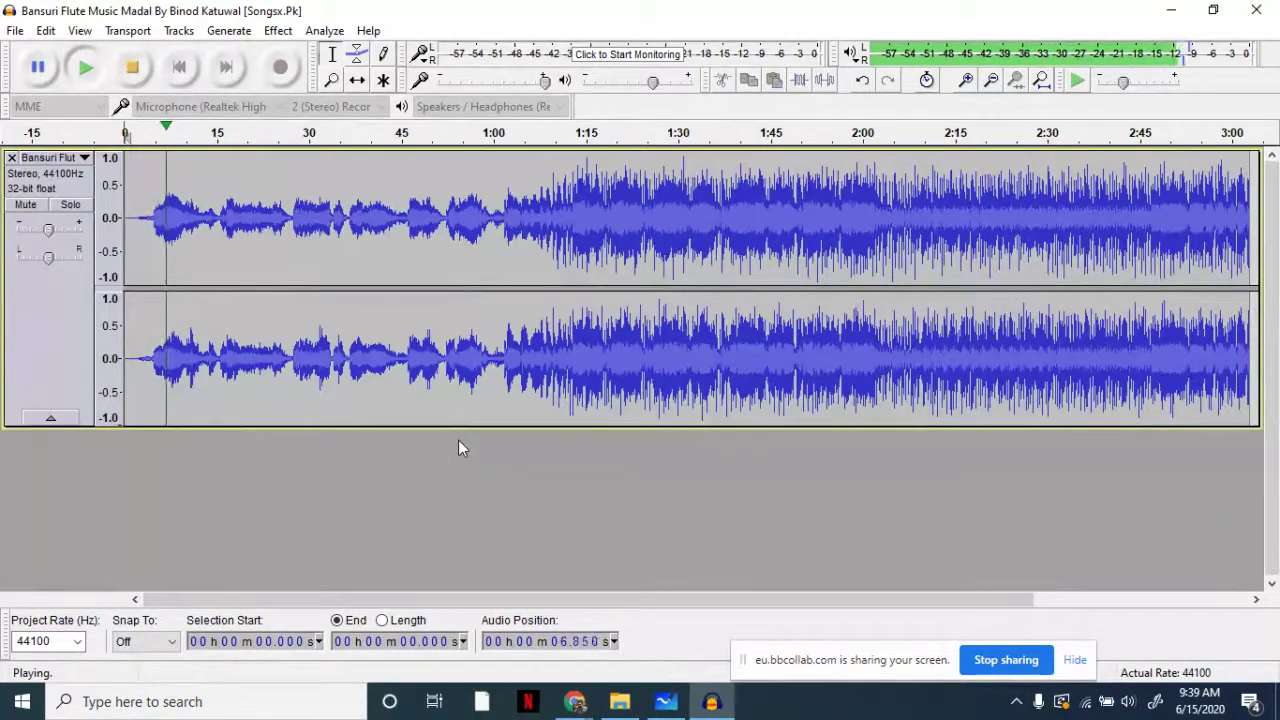
key("space")
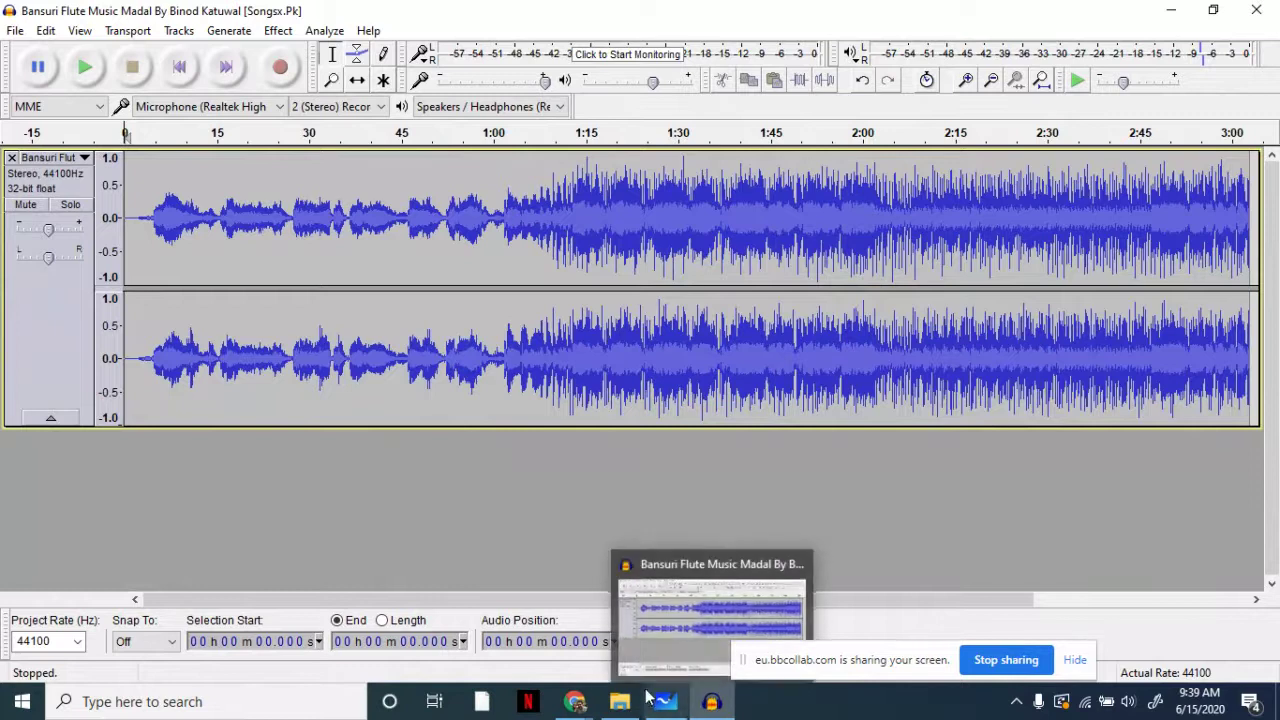
Step: Switch to the Blackboard Collaborate live session in Chrome, turn off the camera and check the session menu
mouse_move(591, 698)
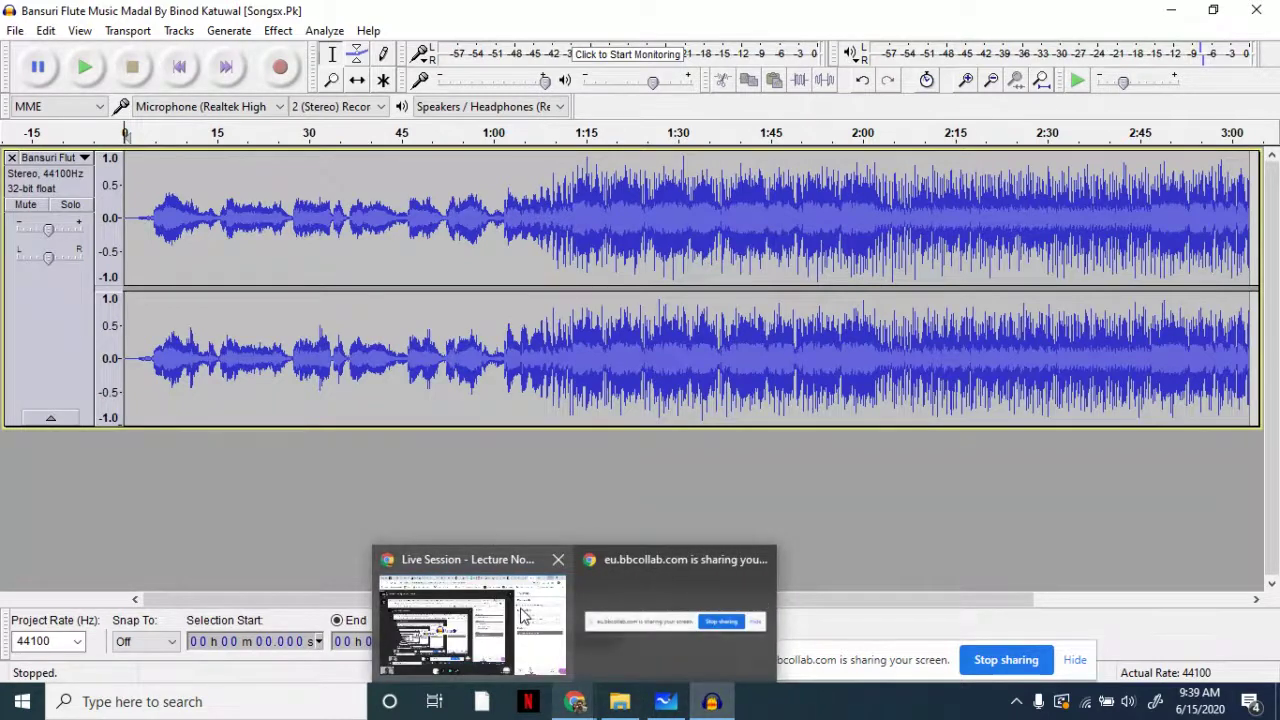
left_click(457, 620)
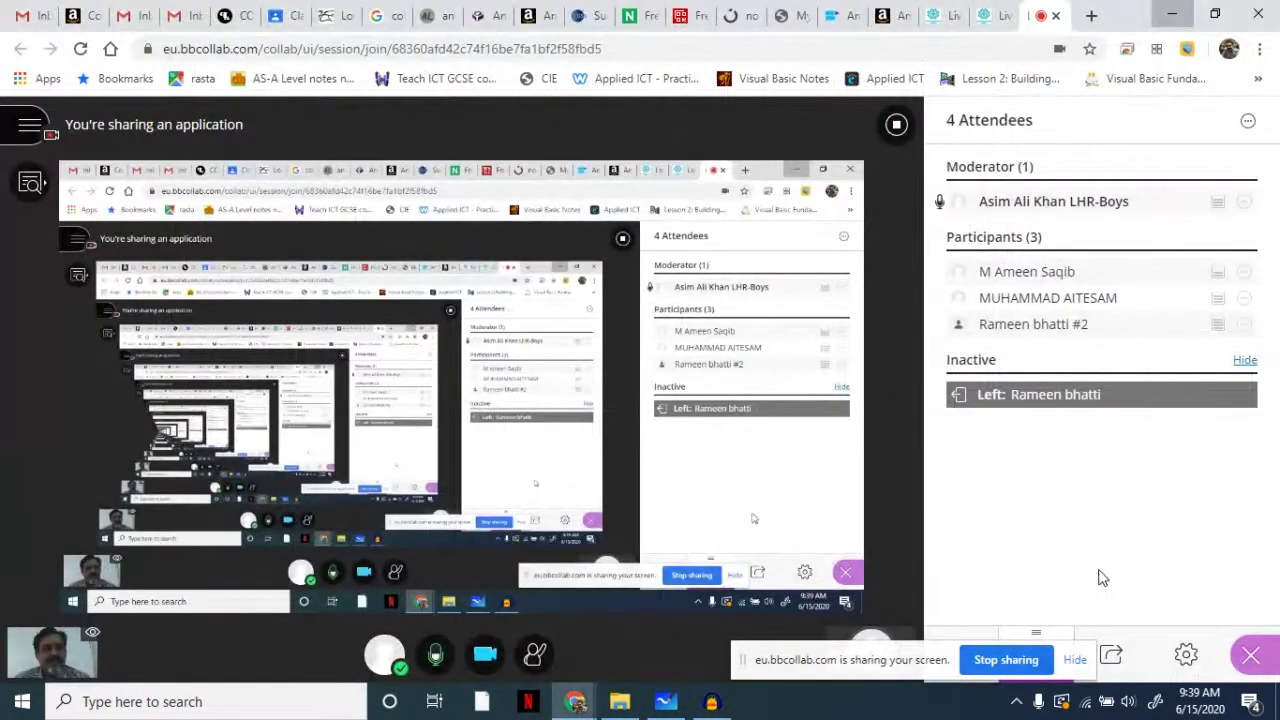
left_click_drag(913, 670, 757, 705)
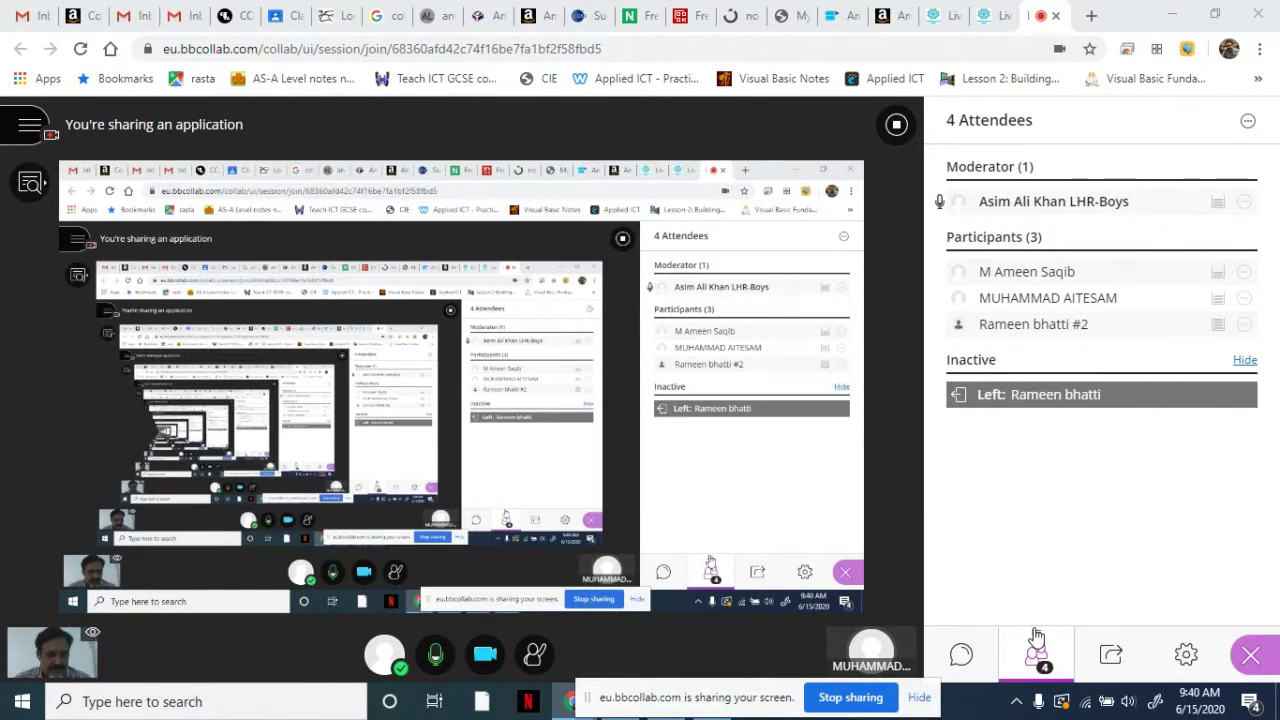
left_click(488, 662)
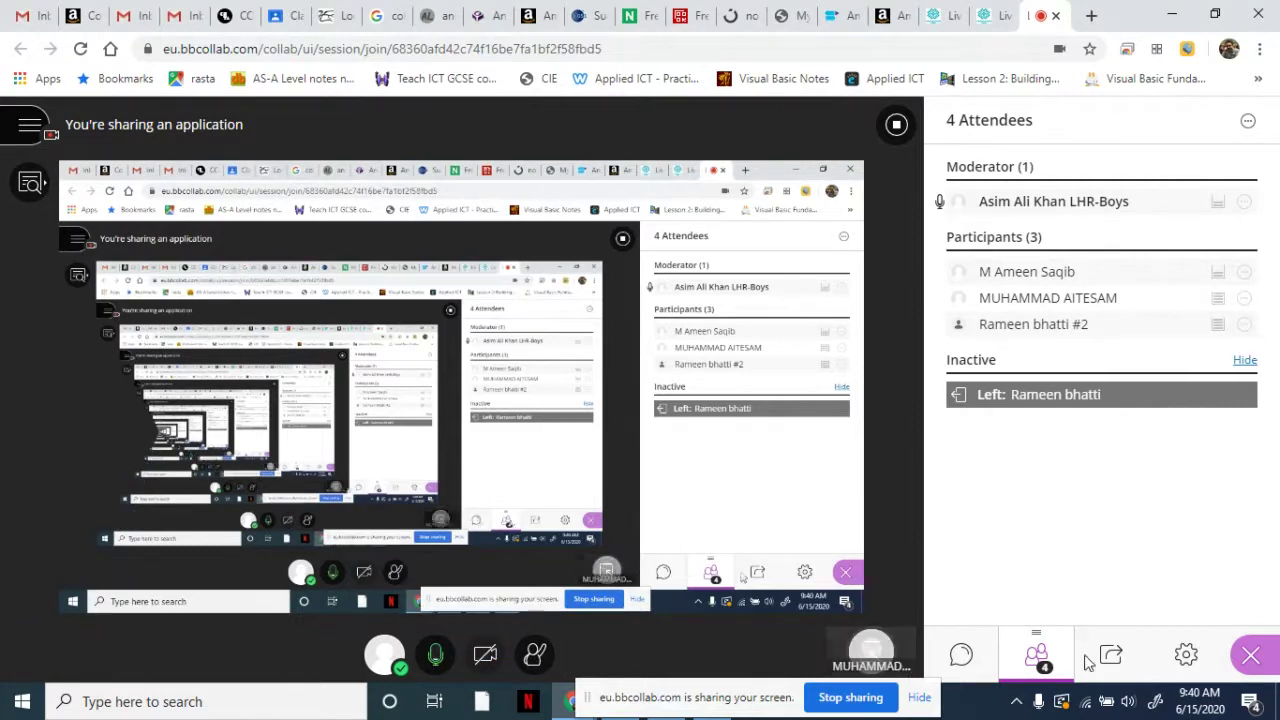
left_click(30, 125)
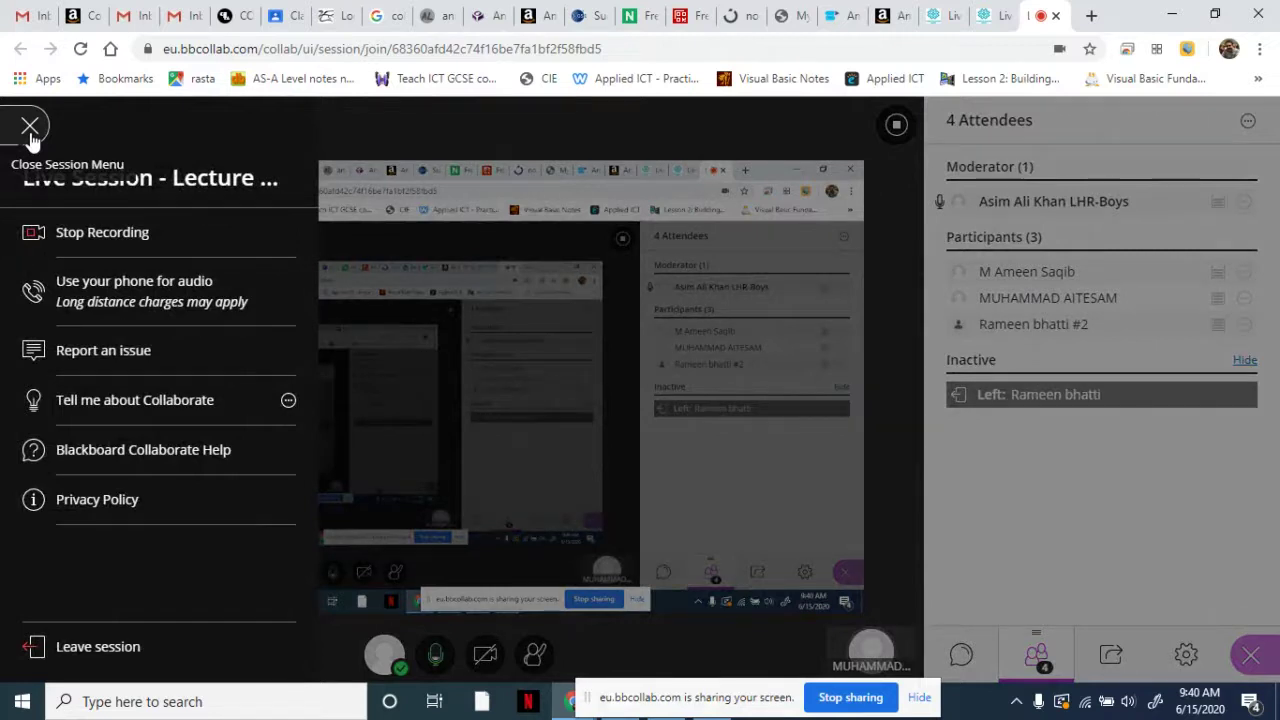
left_click(450, 114)
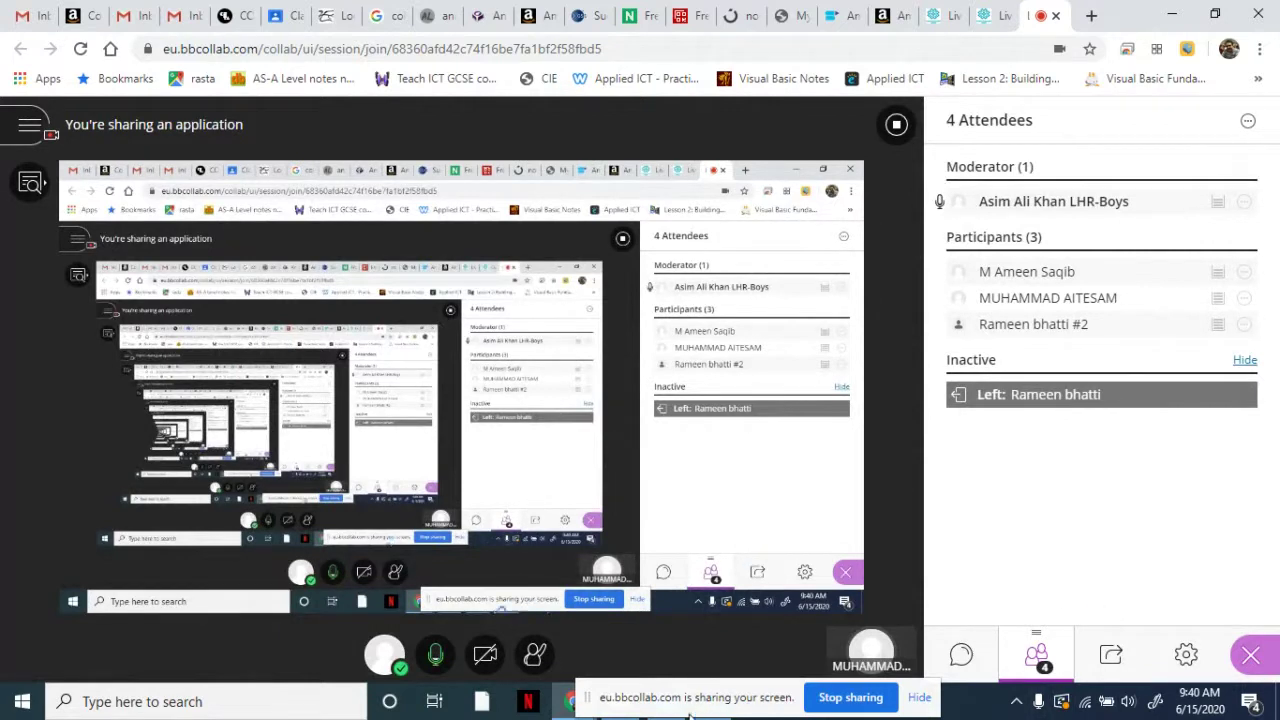
Step: Move the screen-sharing notice clear of the taskbar, return to Audacity and play the opening of the flute track
left_click_drag(710, 690, 997, 631)
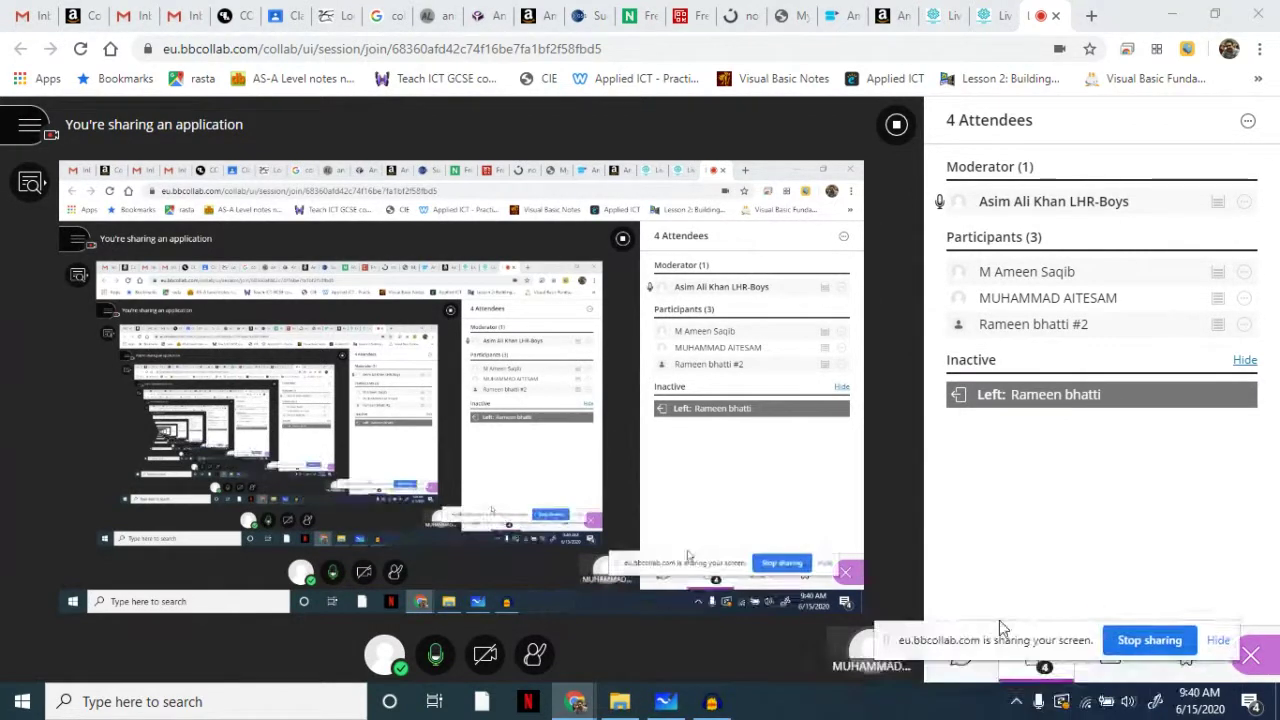
left_click(711, 701)
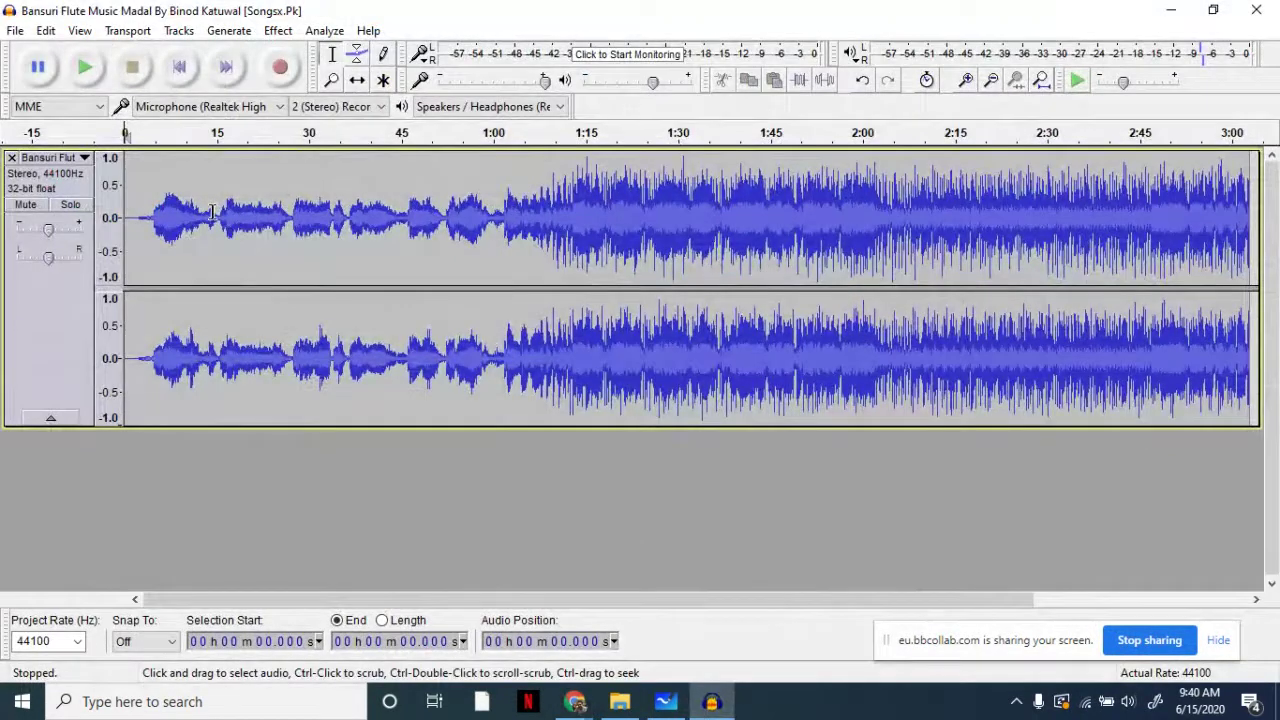
key("space")
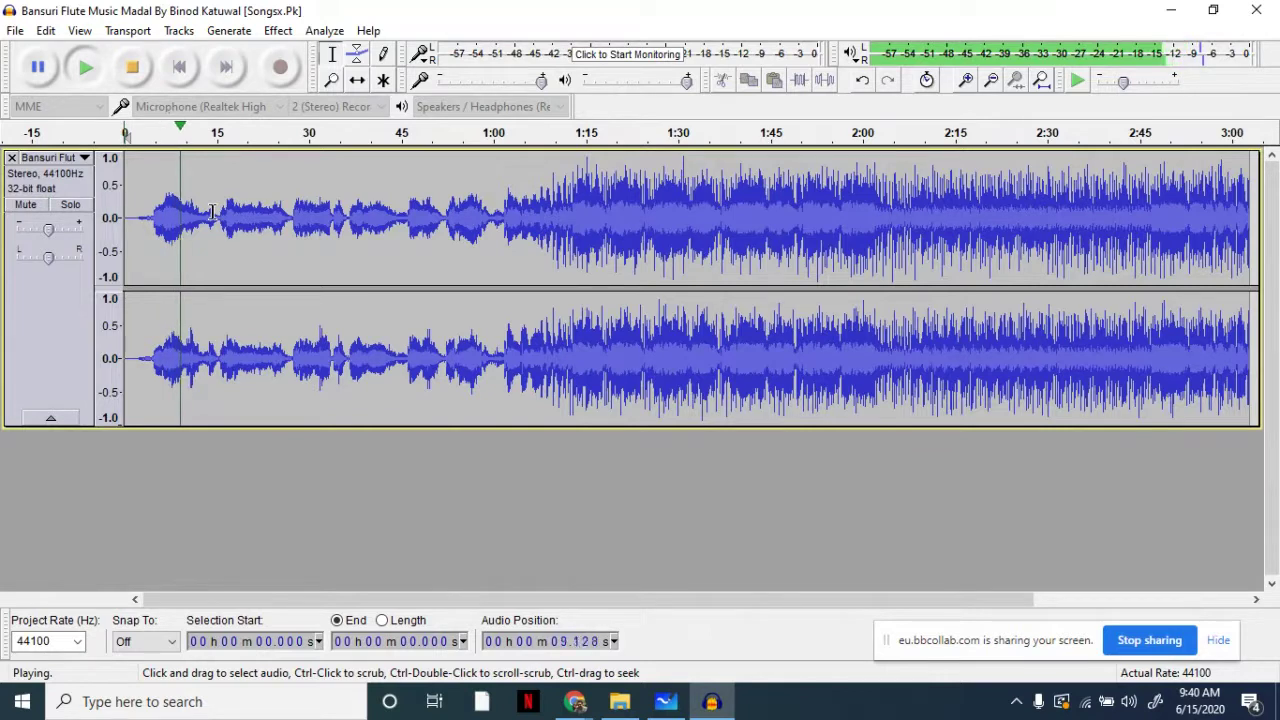
key("space")
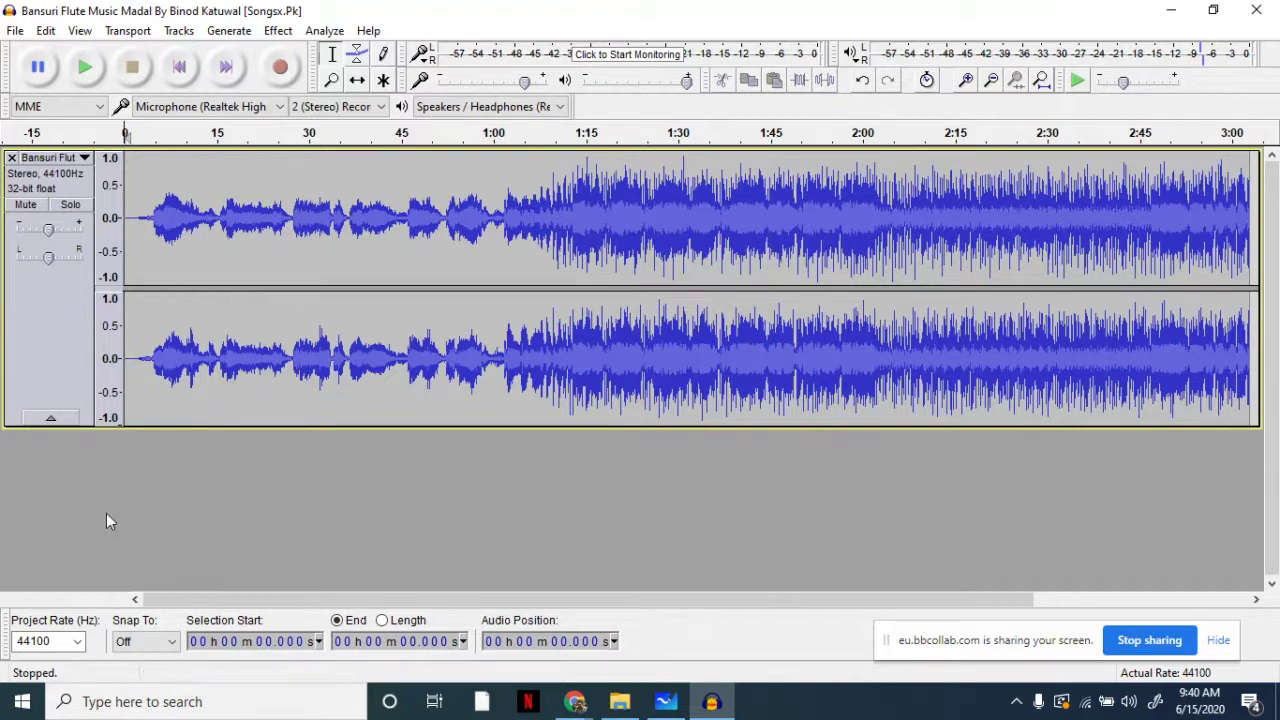
Step: Switch to the Blackboard Collaborate live session and share the webcam video again
left_click(575, 701)
left_click(505, 621)
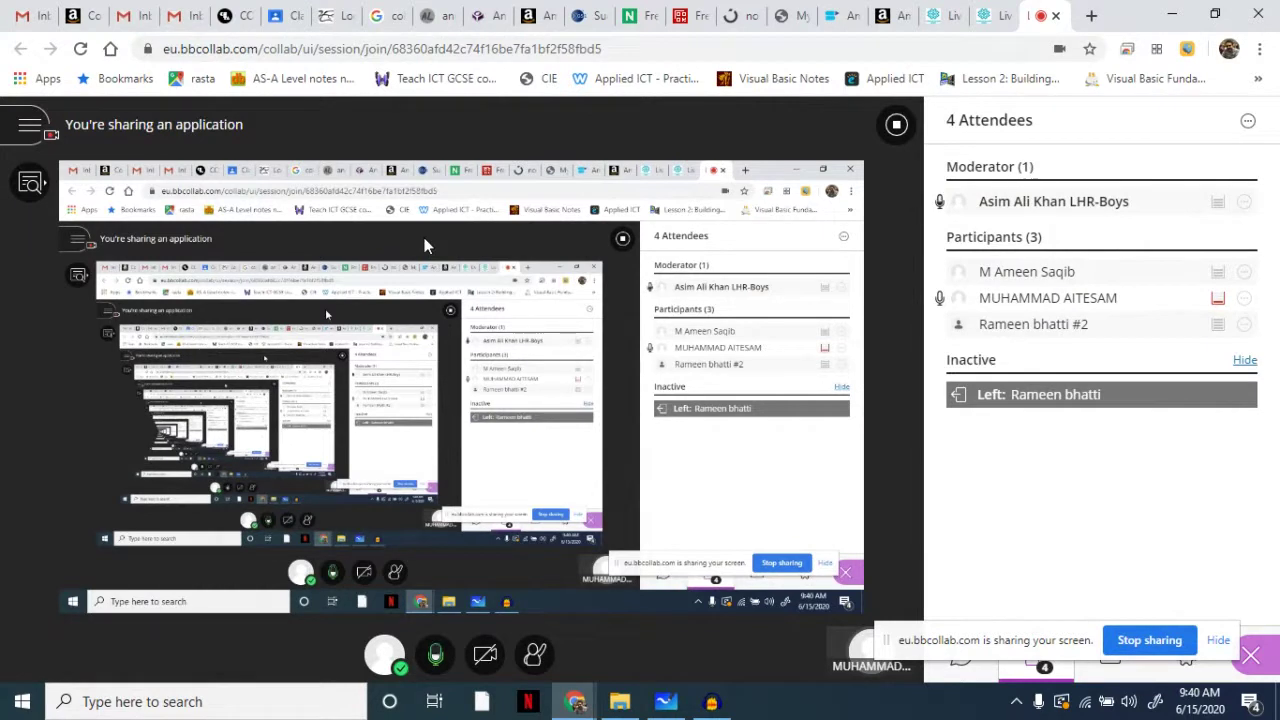
left_click(482, 656)
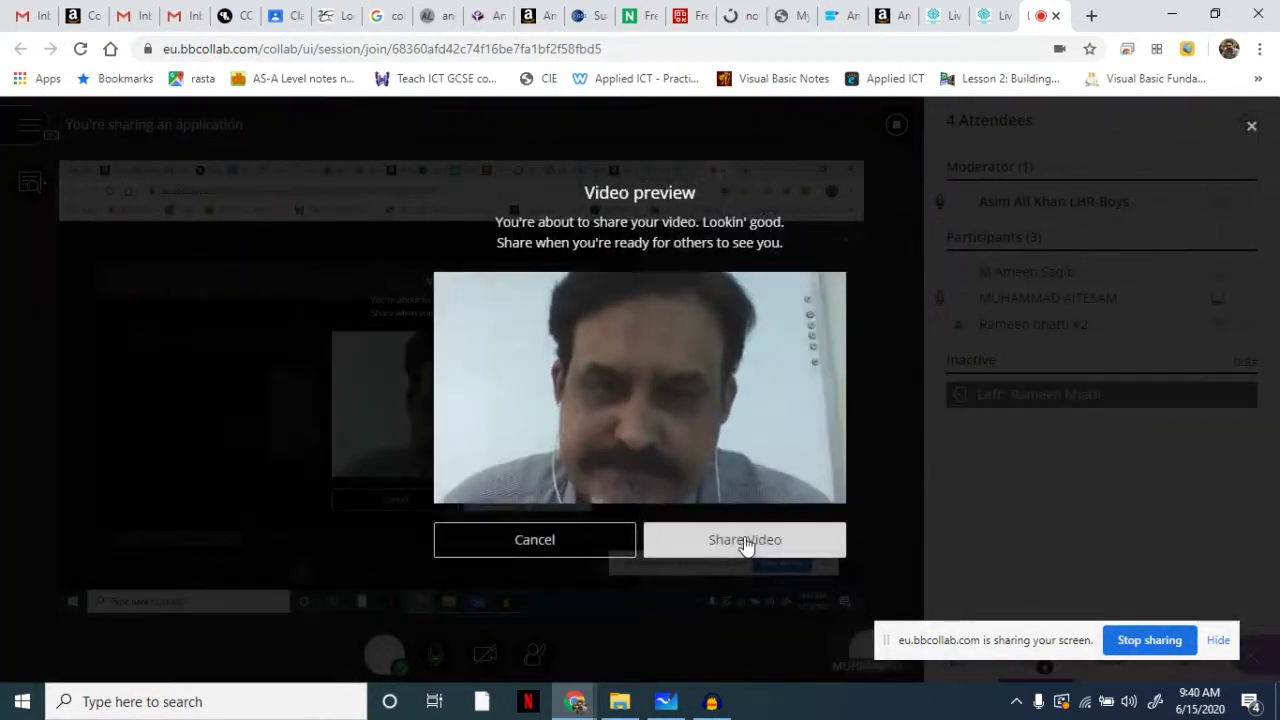
left_click(745, 540)
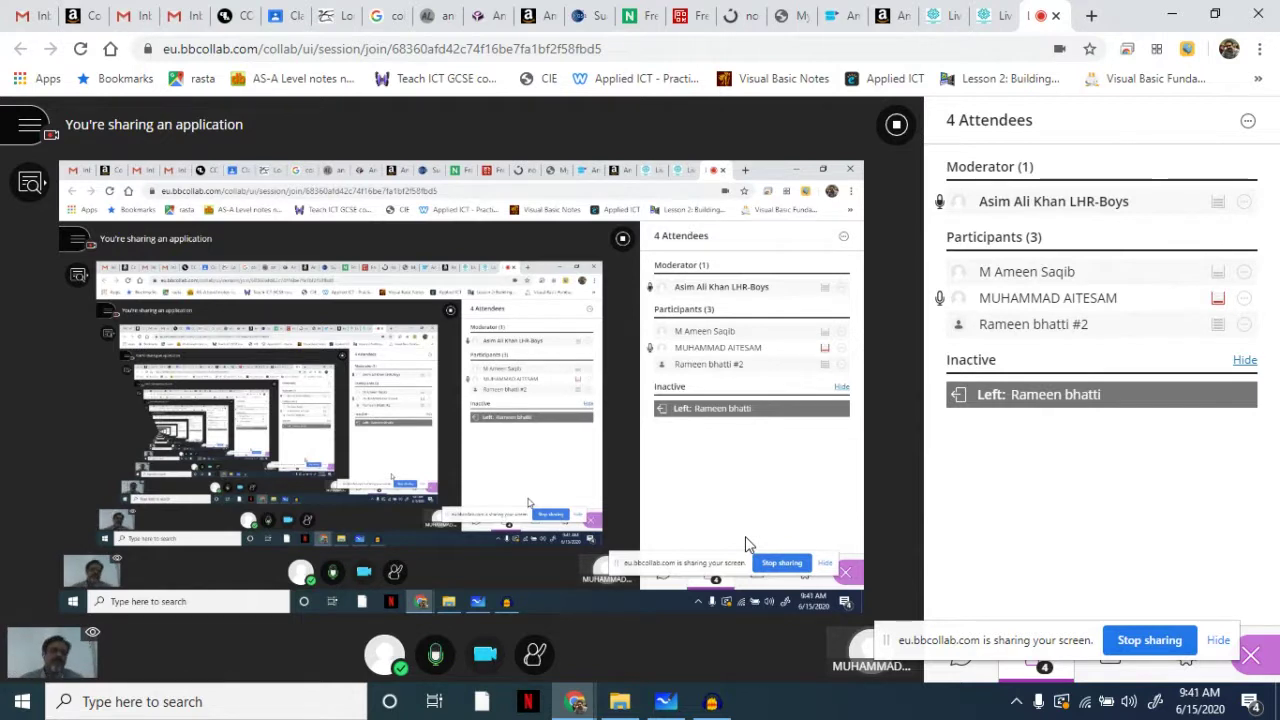
Step: Return to Audacity and set the computer's speaker volume to 86
left_click(1167, 9)
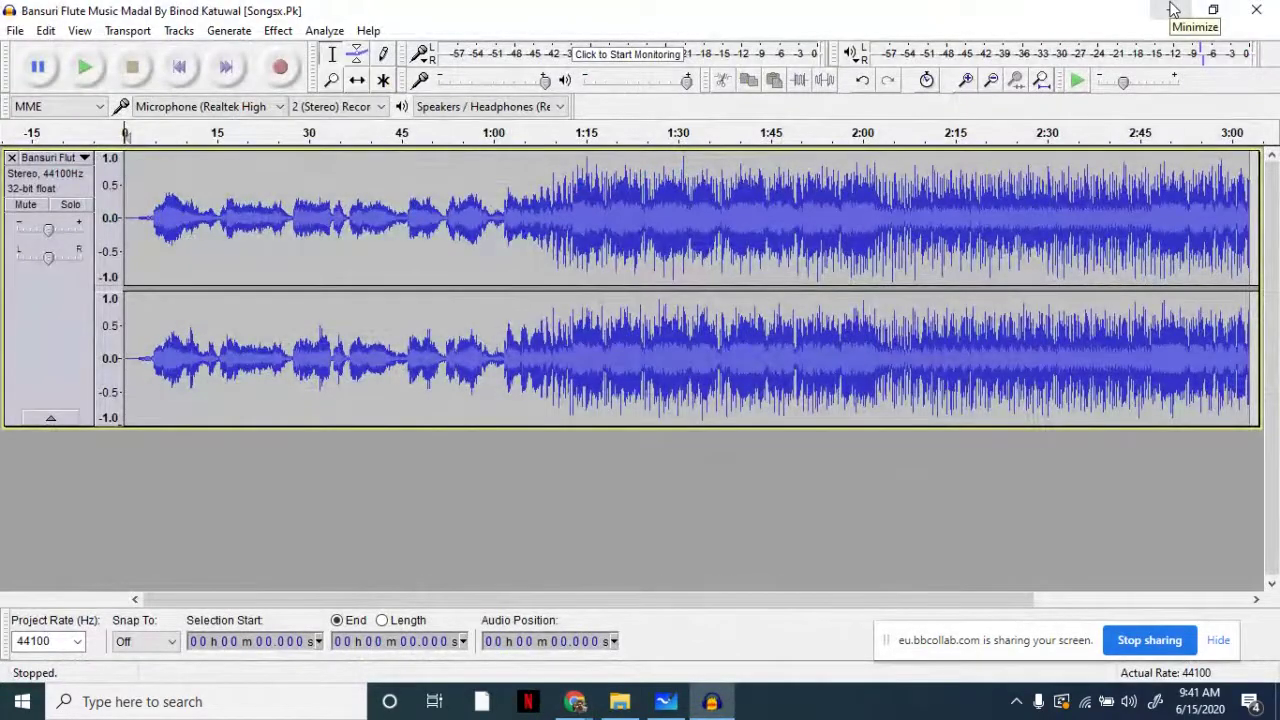
left_click(1129, 702)
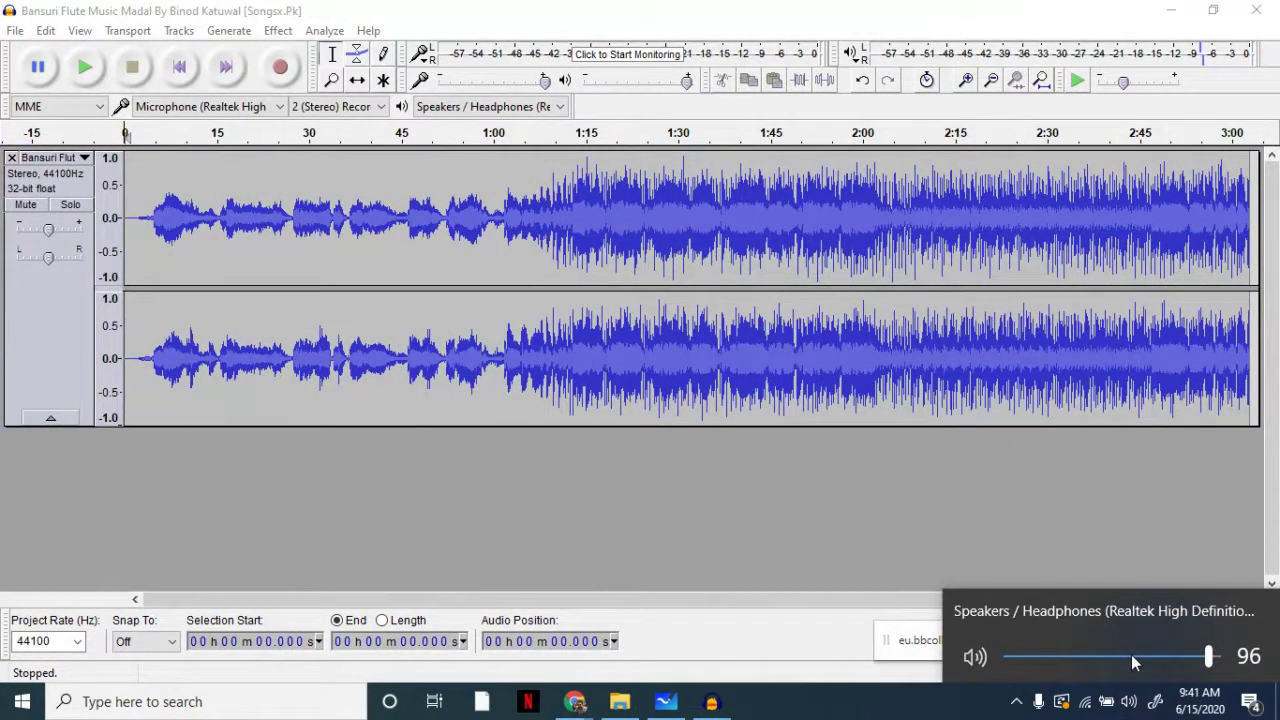
left_click(1133, 658)
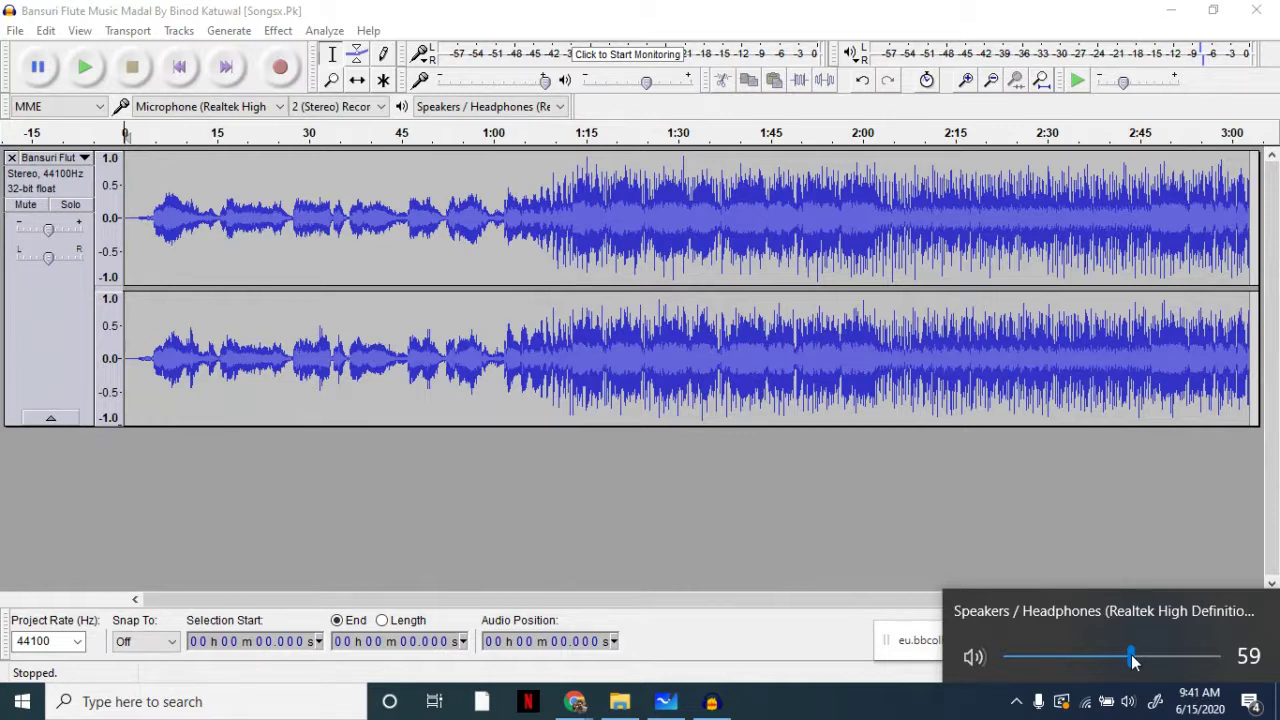
left_click_drag(1133, 658, 1123, 660)
left_click(157, 212)
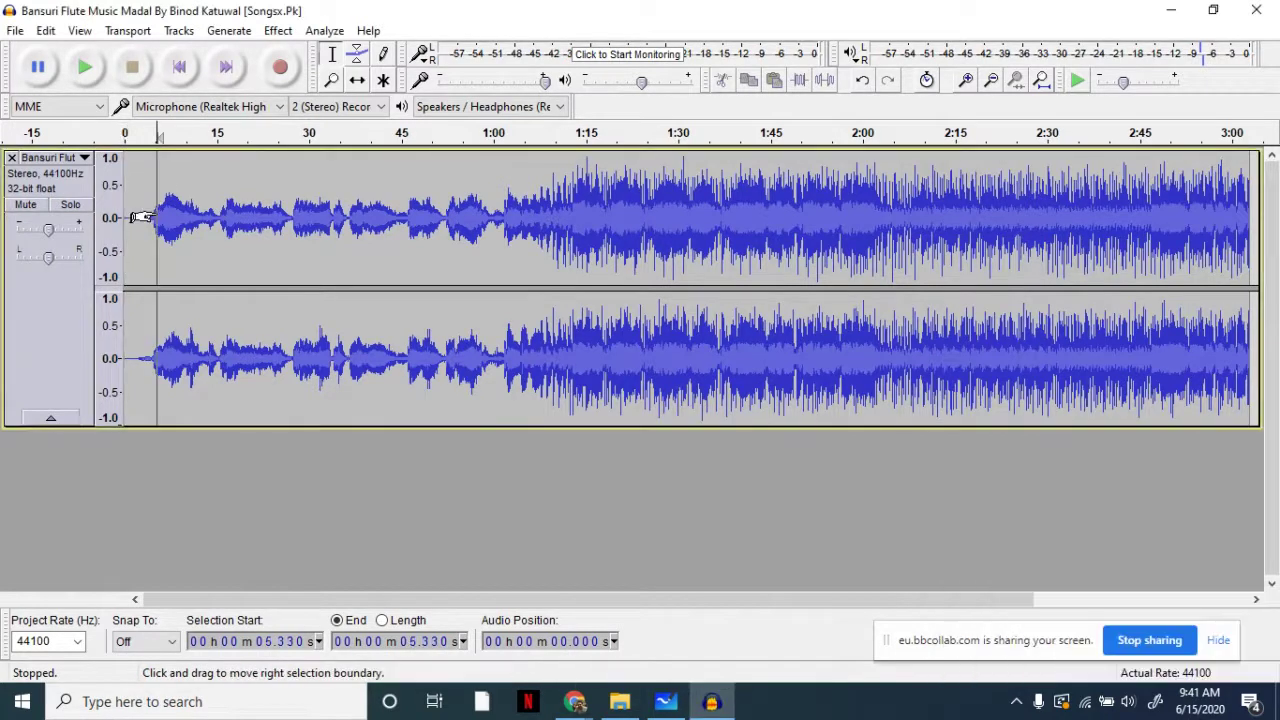
left_click(1129, 702)
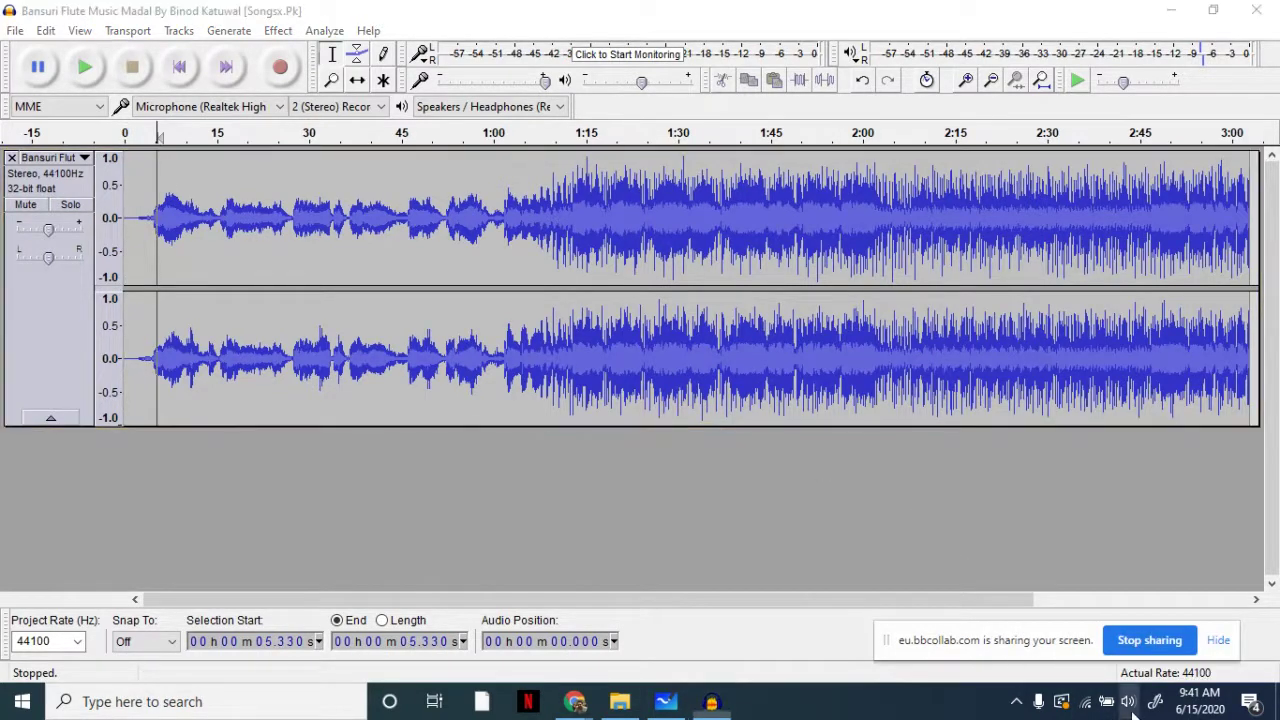
left_click_drag(1123, 660, 1187, 697)
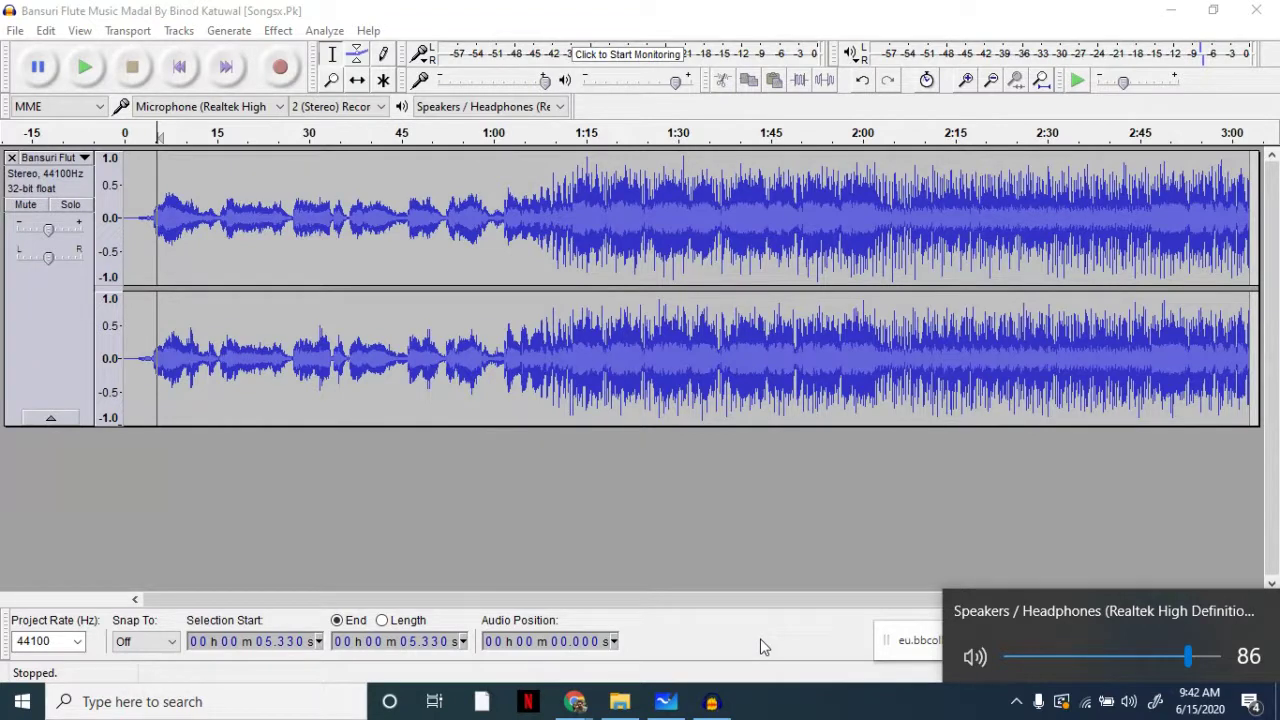
left_click(760, 647)
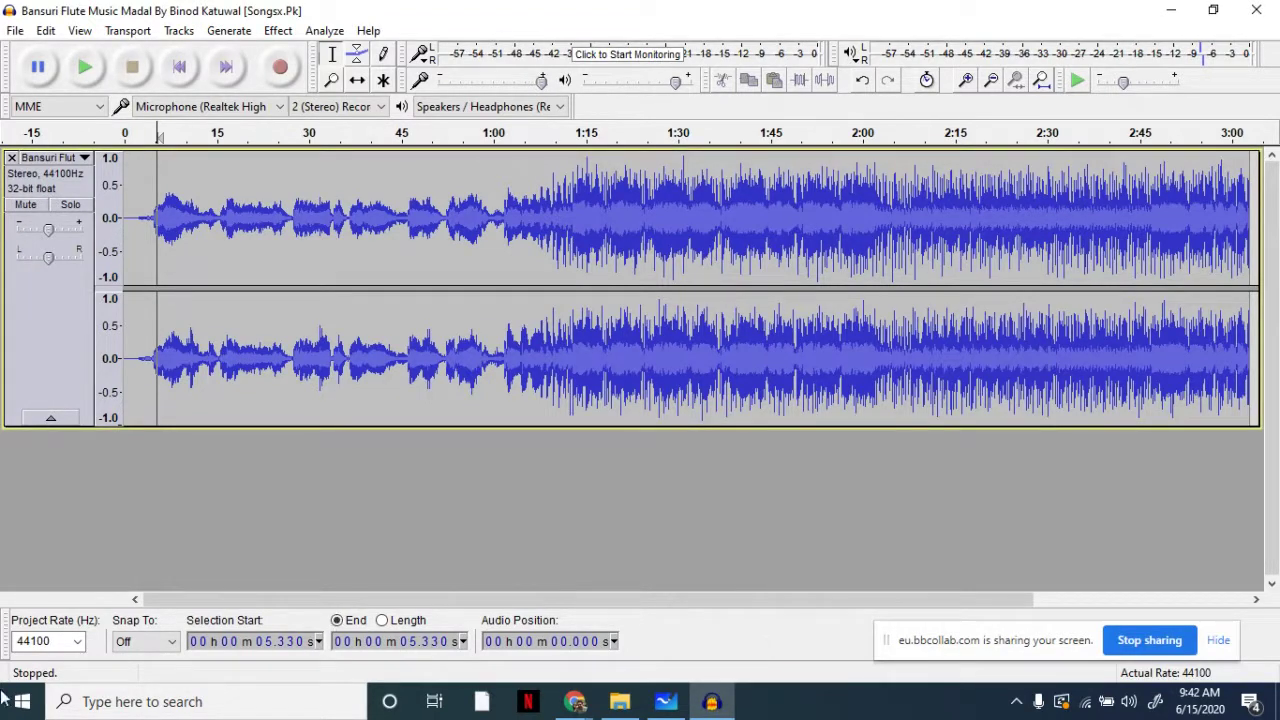
Step: Play the opening of the flute track from the start, then stop playback
left_click(118, 221)
key("space")
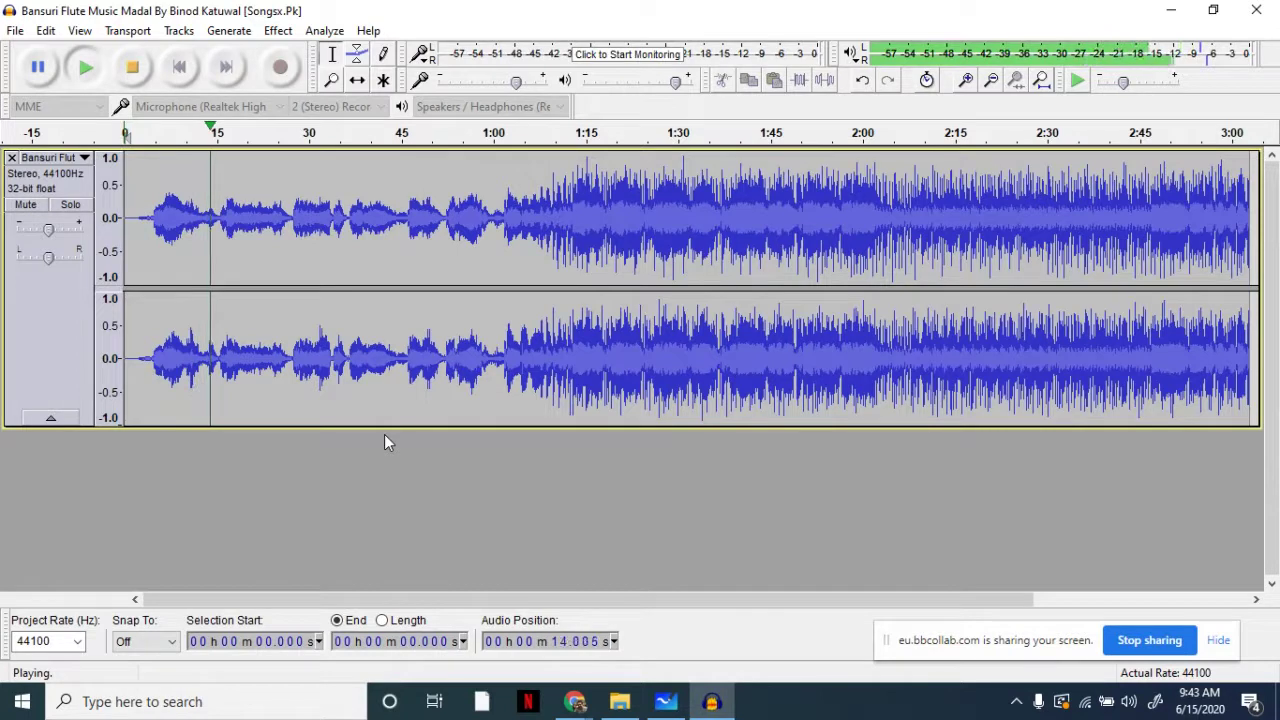
key("space")
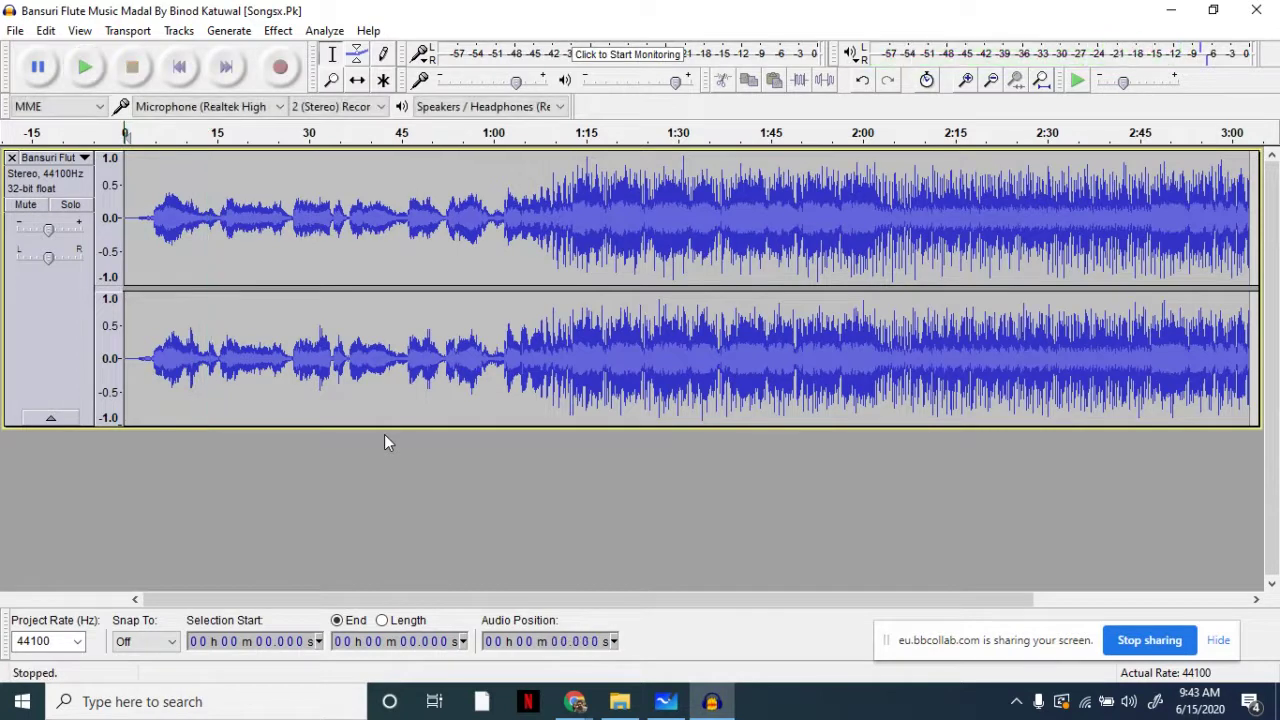
Step: Place the cursor at about 1:00 in the flute track and play from there twice, stopping each time
left_click(516, 185)
left_click(495, 192)
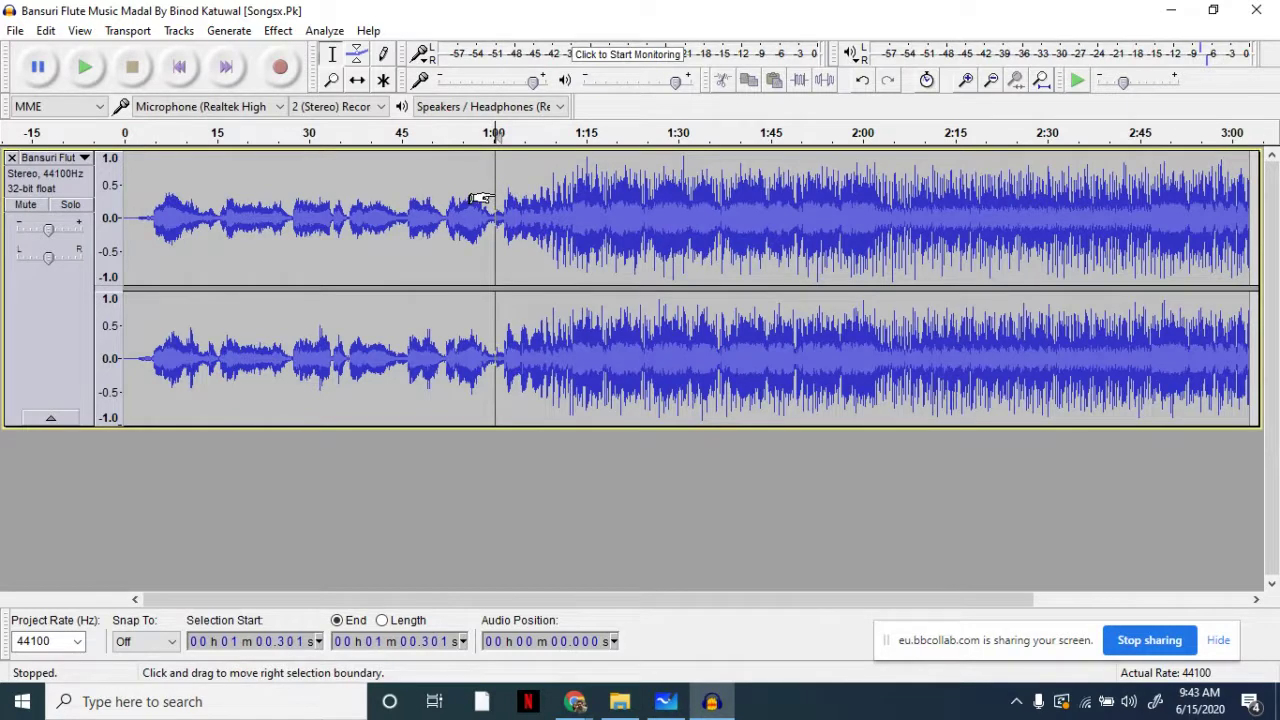
key("space")
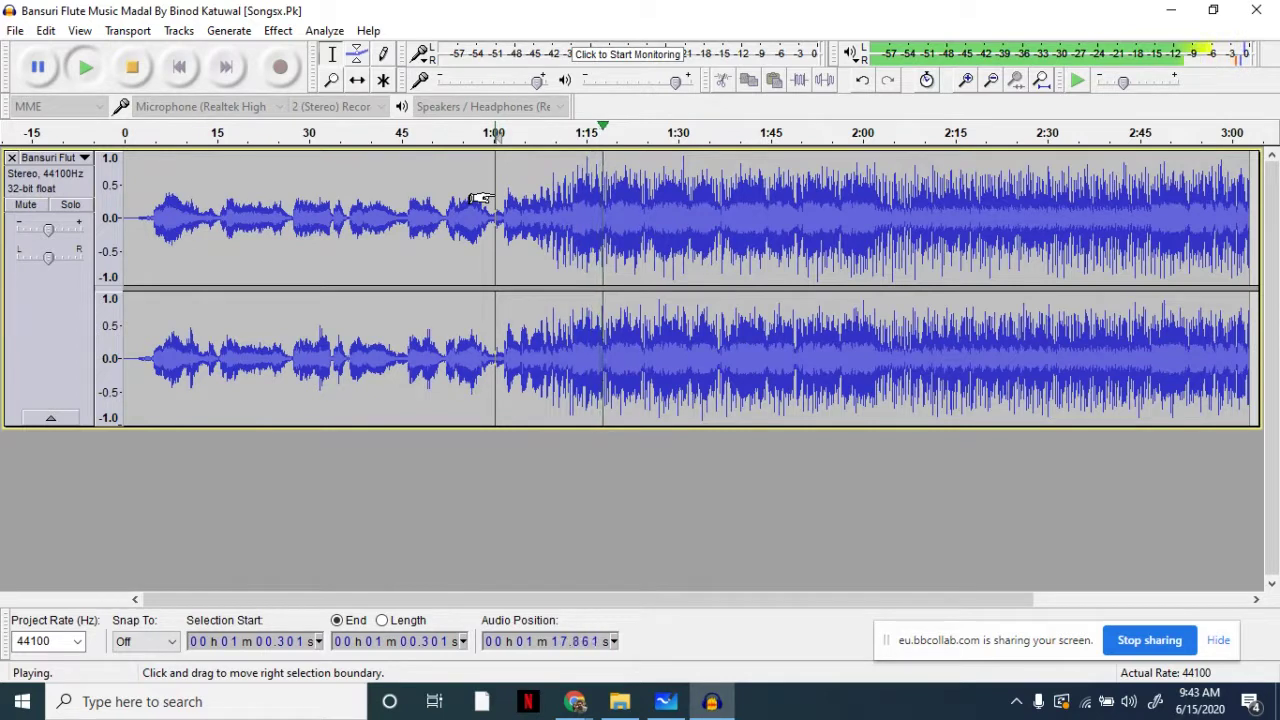
key("space")
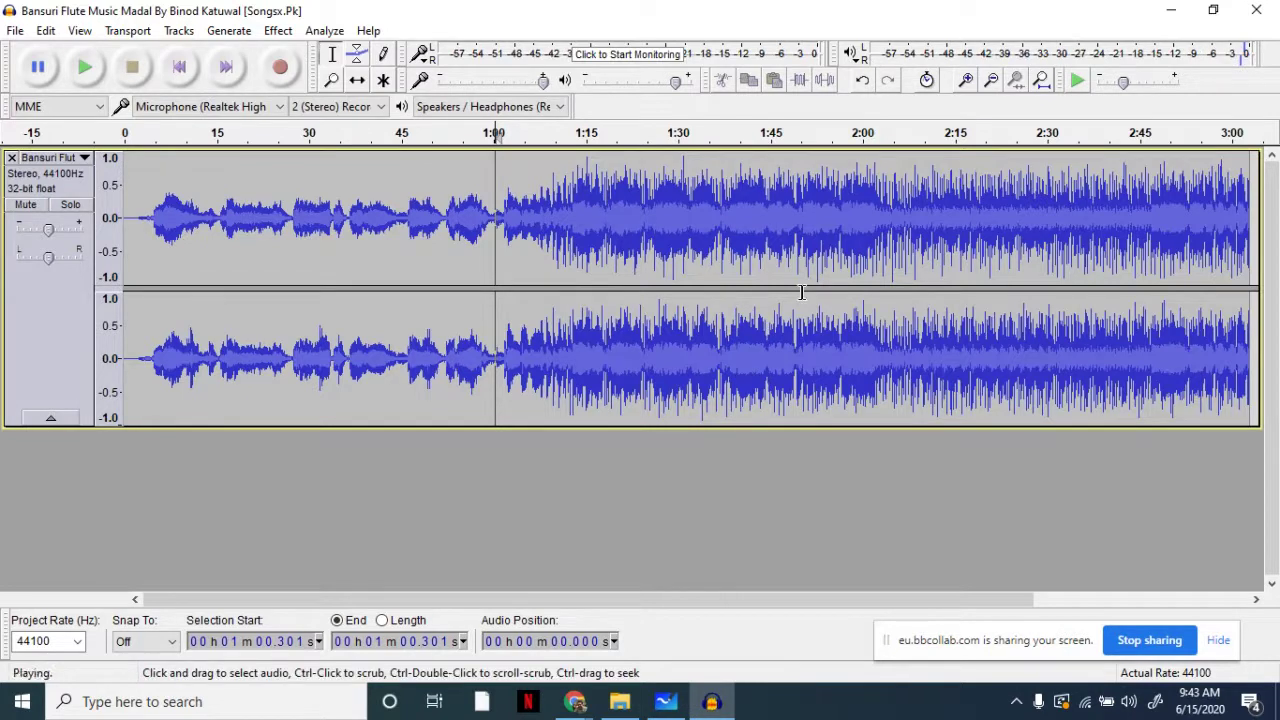
key("space")
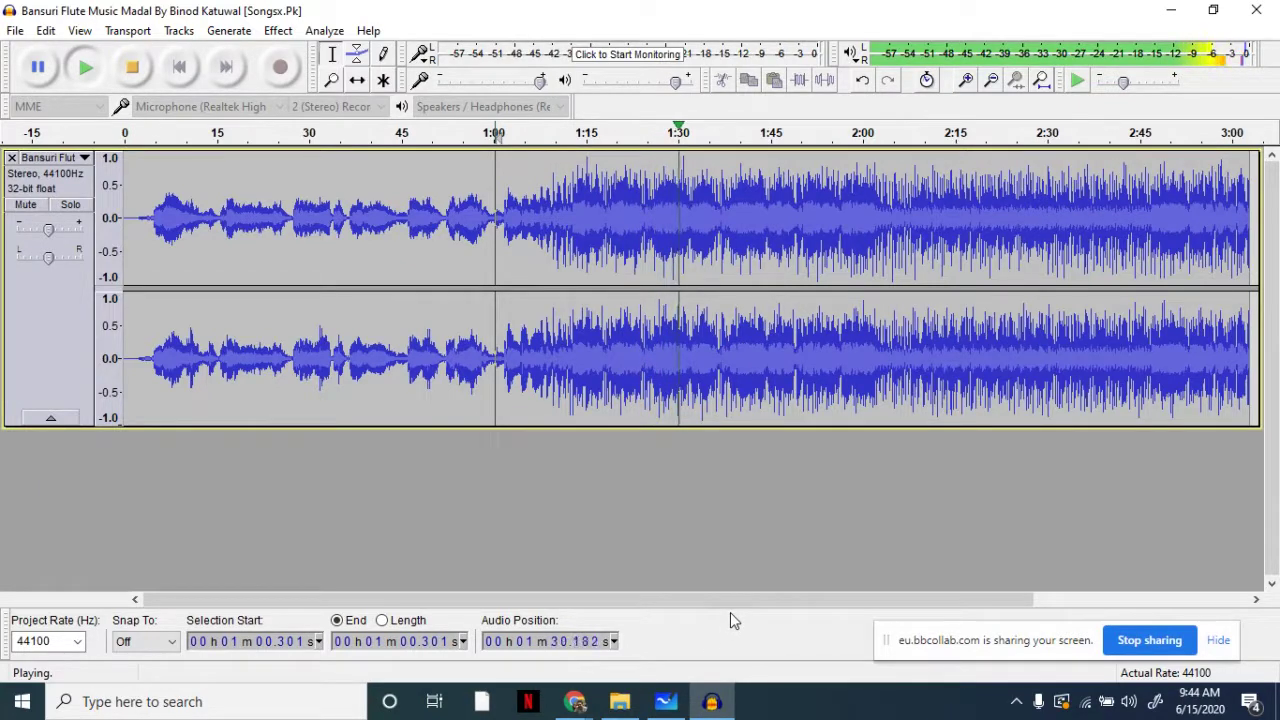
key("space")
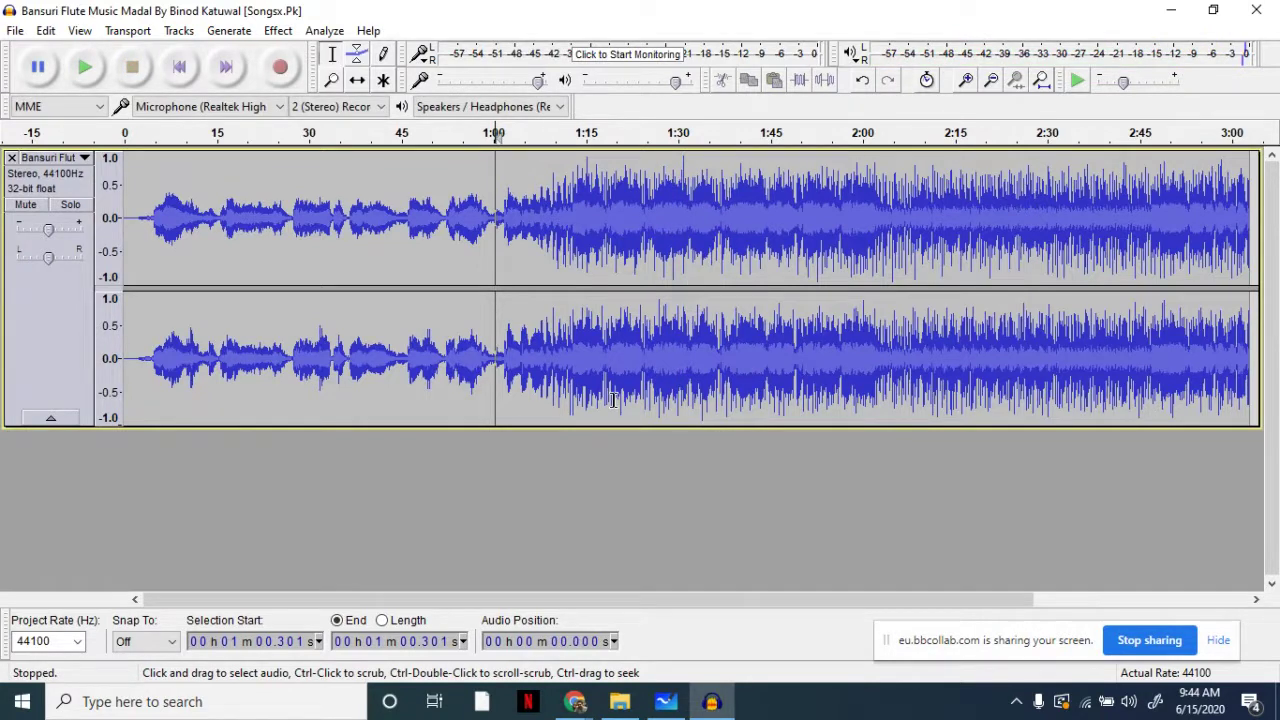
Step: Delete the near-silent opening of the flute track, from 0 to 4.568 s
left_click(503, 217)
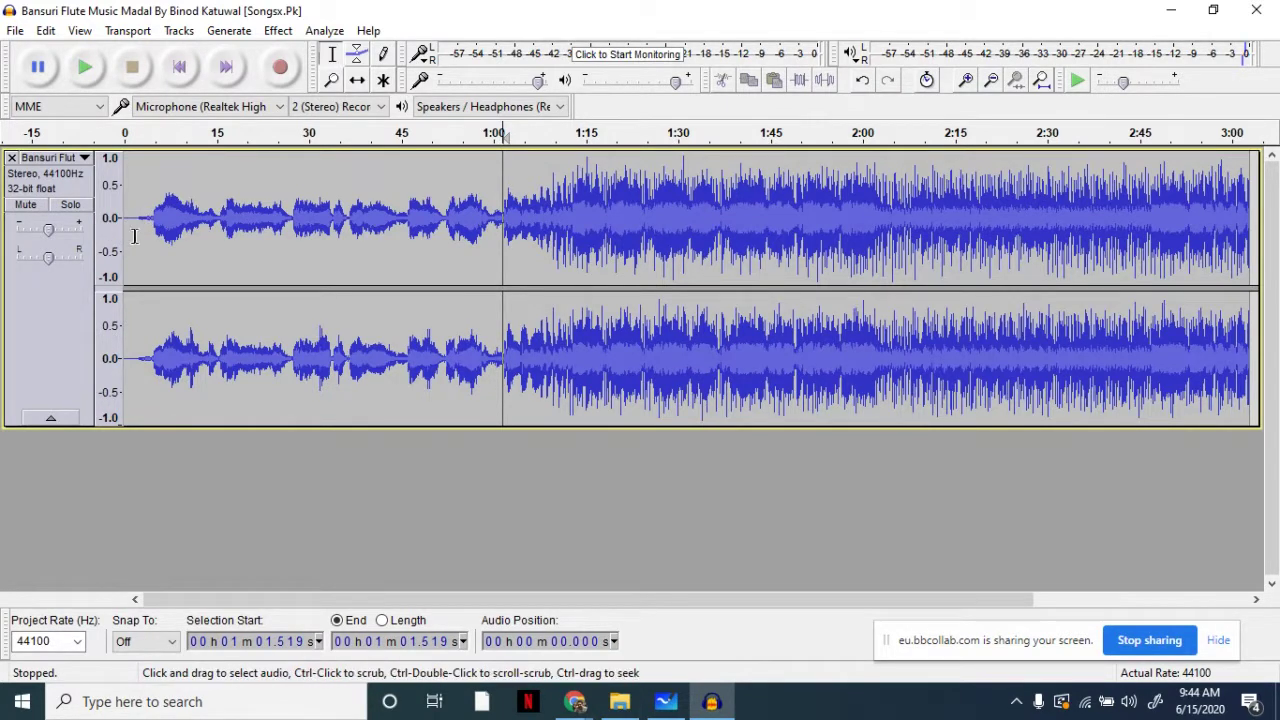
left_click_drag(153, 218, 118, 222)
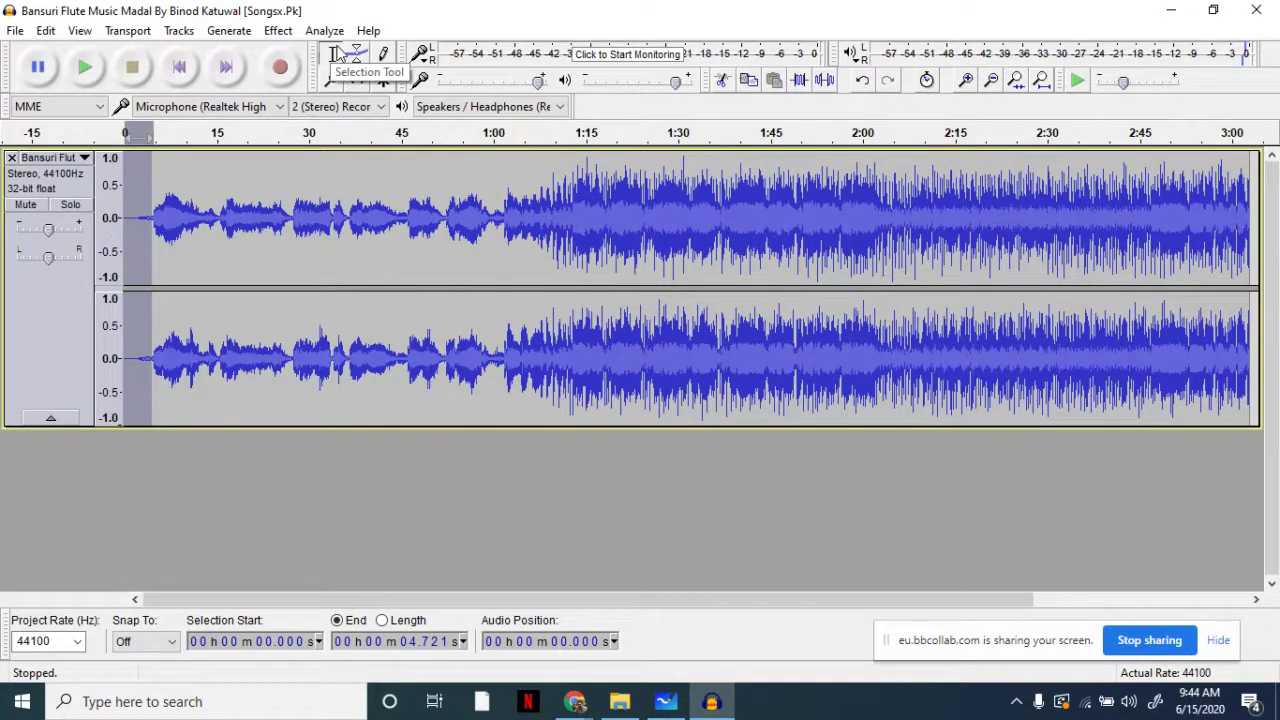
left_click(156, 276)
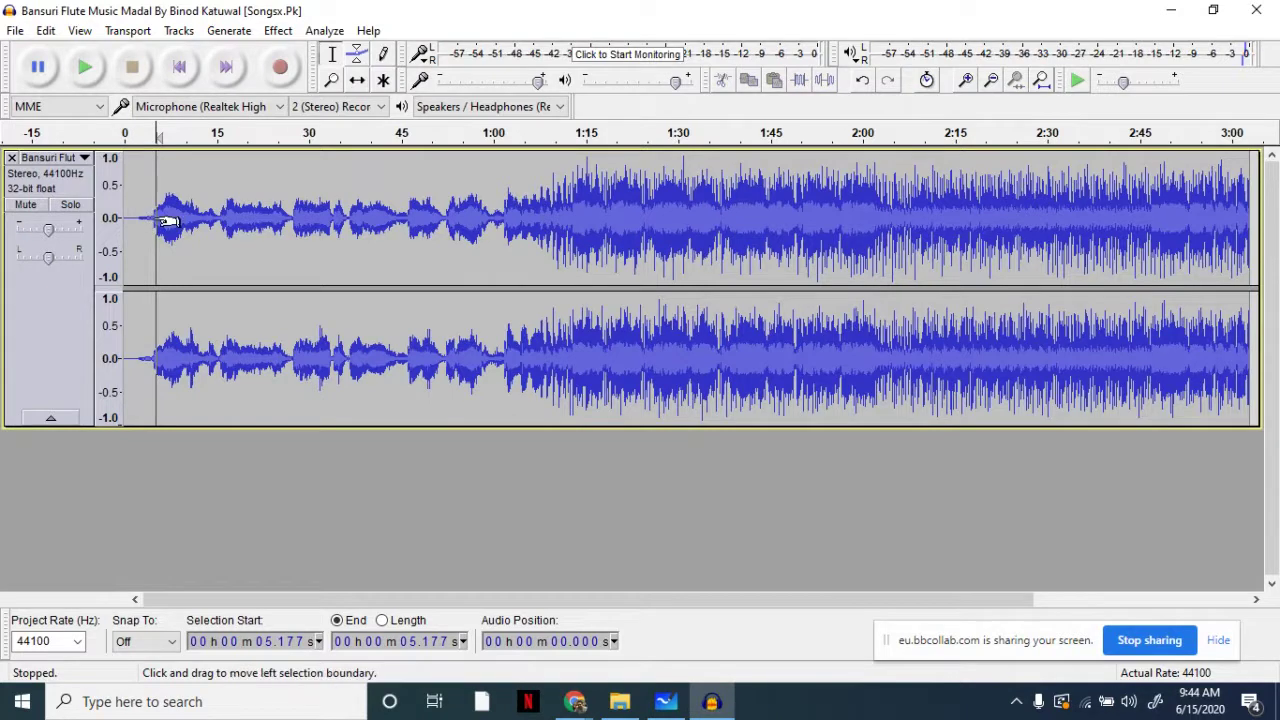
left_click_drag(152, 220, 96, 222)
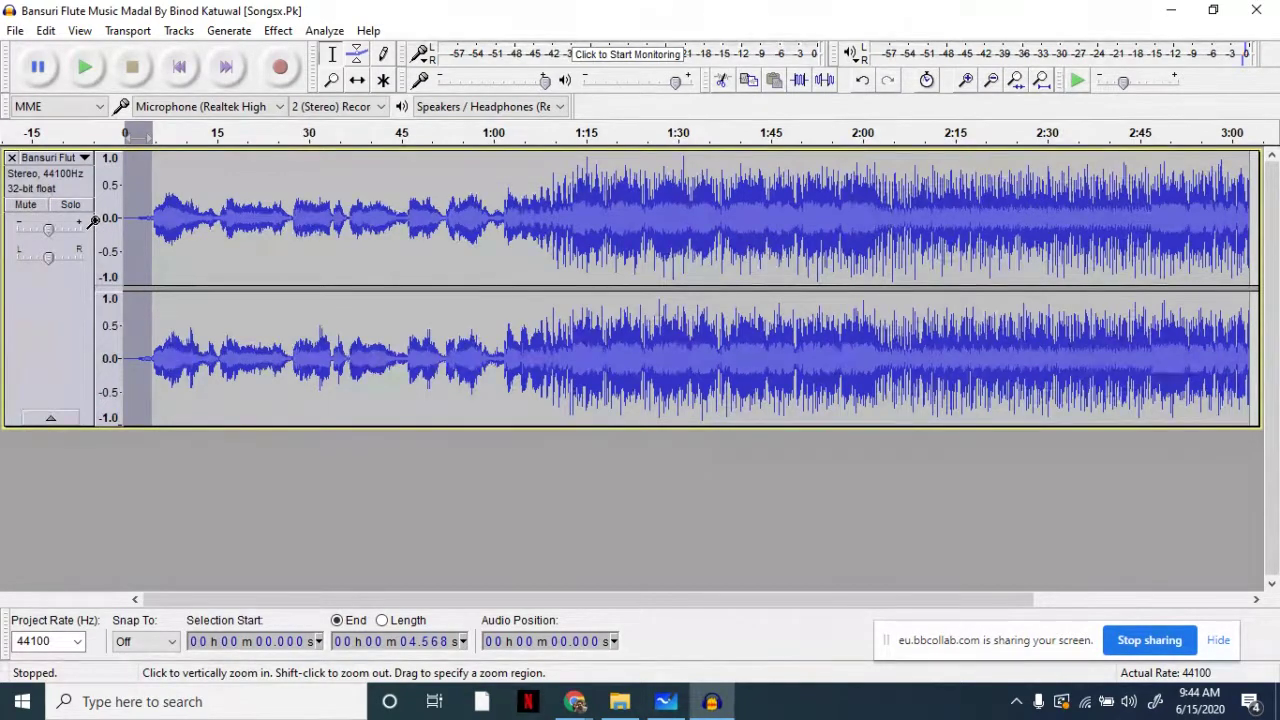
key("Delete")
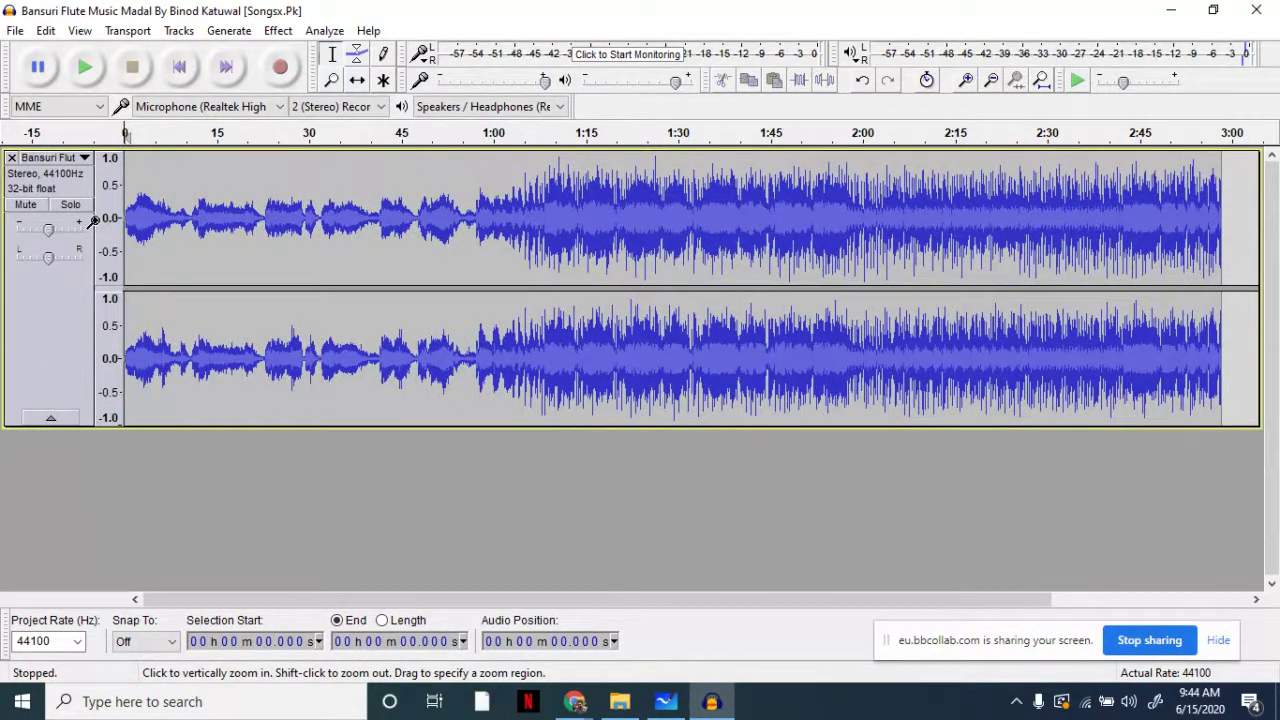
Step: Delete everything in the flute track from 1 min 0.301 s to its end
left_click(495, 210)
mouse_move(481, 217)
left_mouse_down()
mouse_move(640, 357)
mouse_move(1069, 397)
mouse_move(1207, 350)
left_mouse_up()
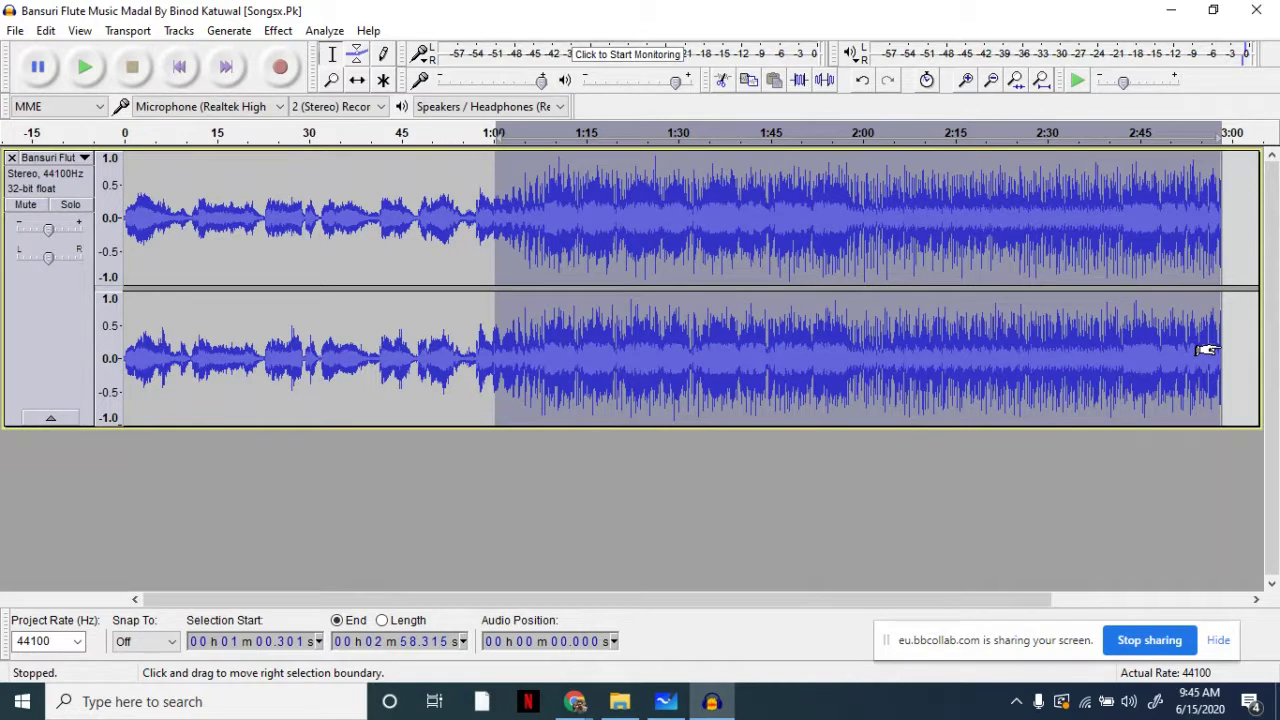
key("Delete")
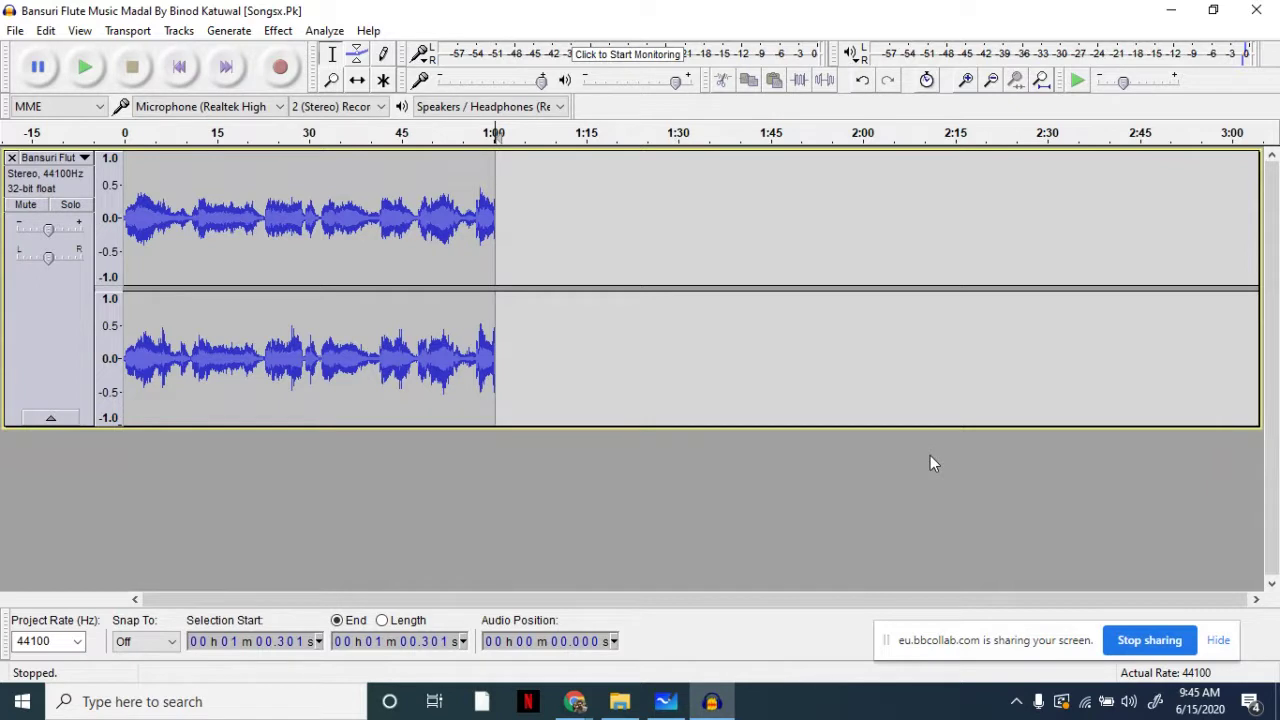
Step: Play the trimmed track briefly from 0.761 s to check its abrupt beginning, then stop it
left_click(128, 212)
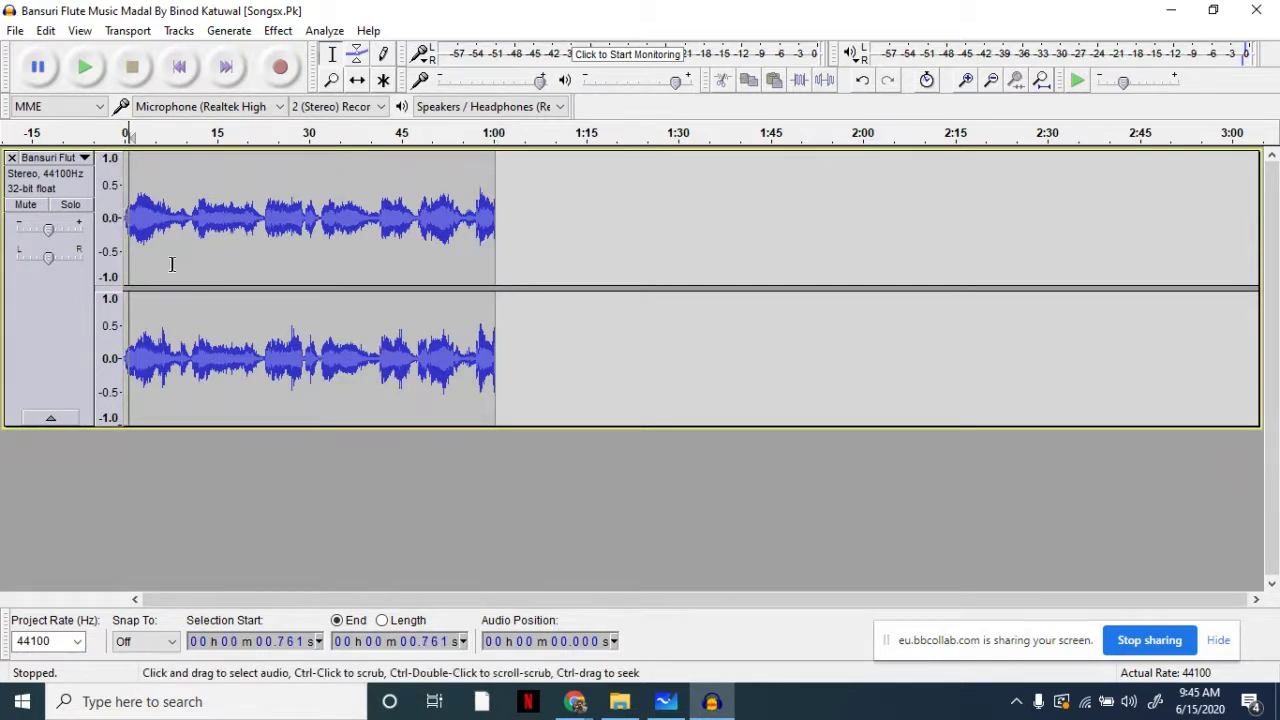
left_click(129, 140)
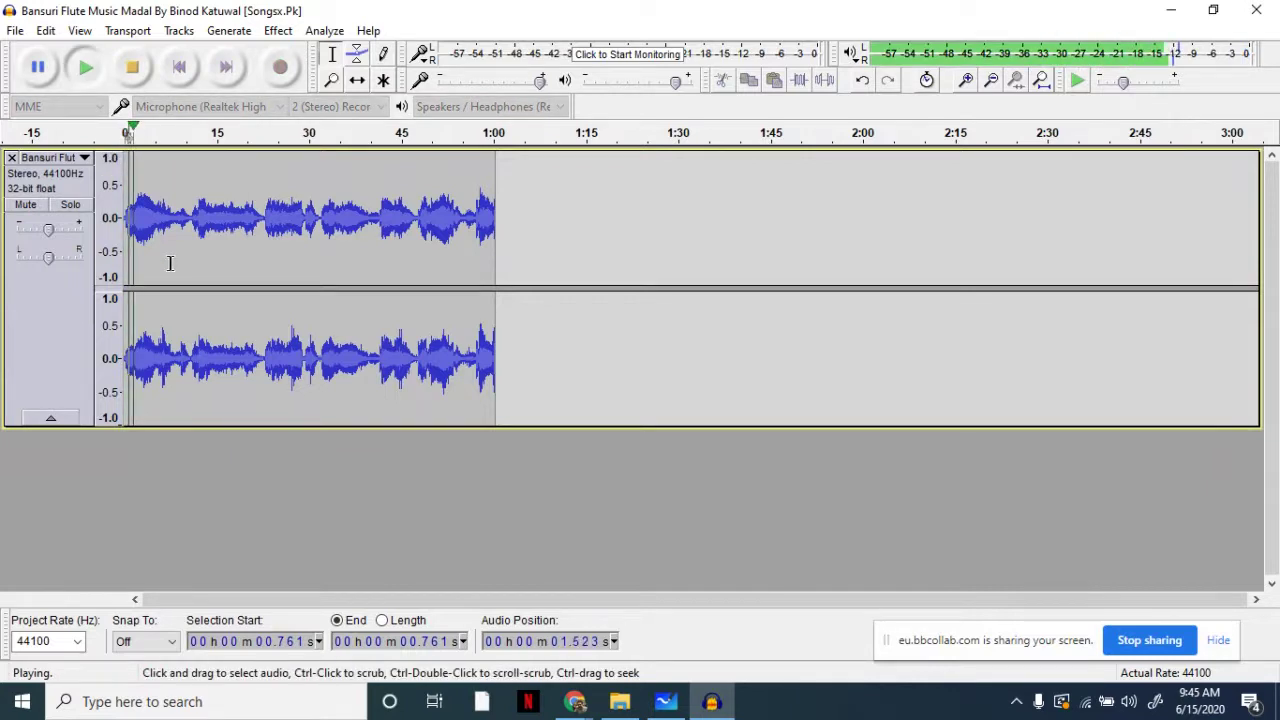
key("space")
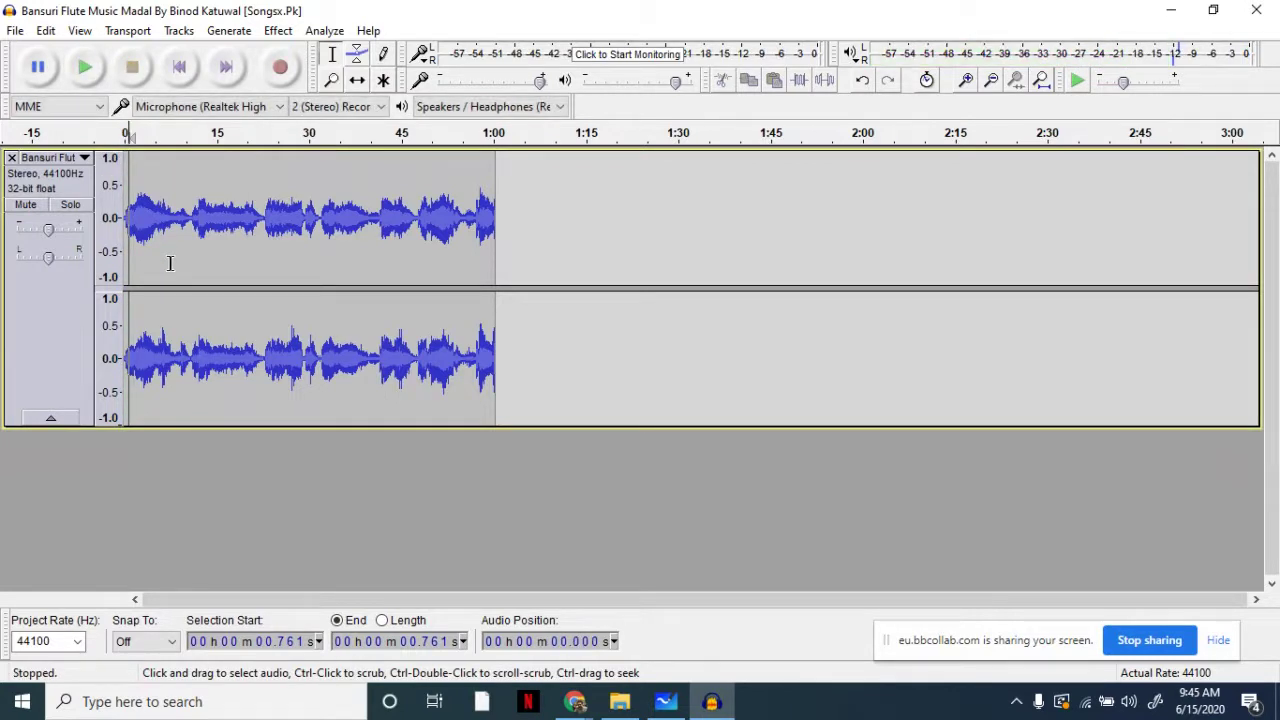
Step: Apply the Fade In effect to the opening of the trimmed track, from 0 to 5.786 s
left_click(299, 256)
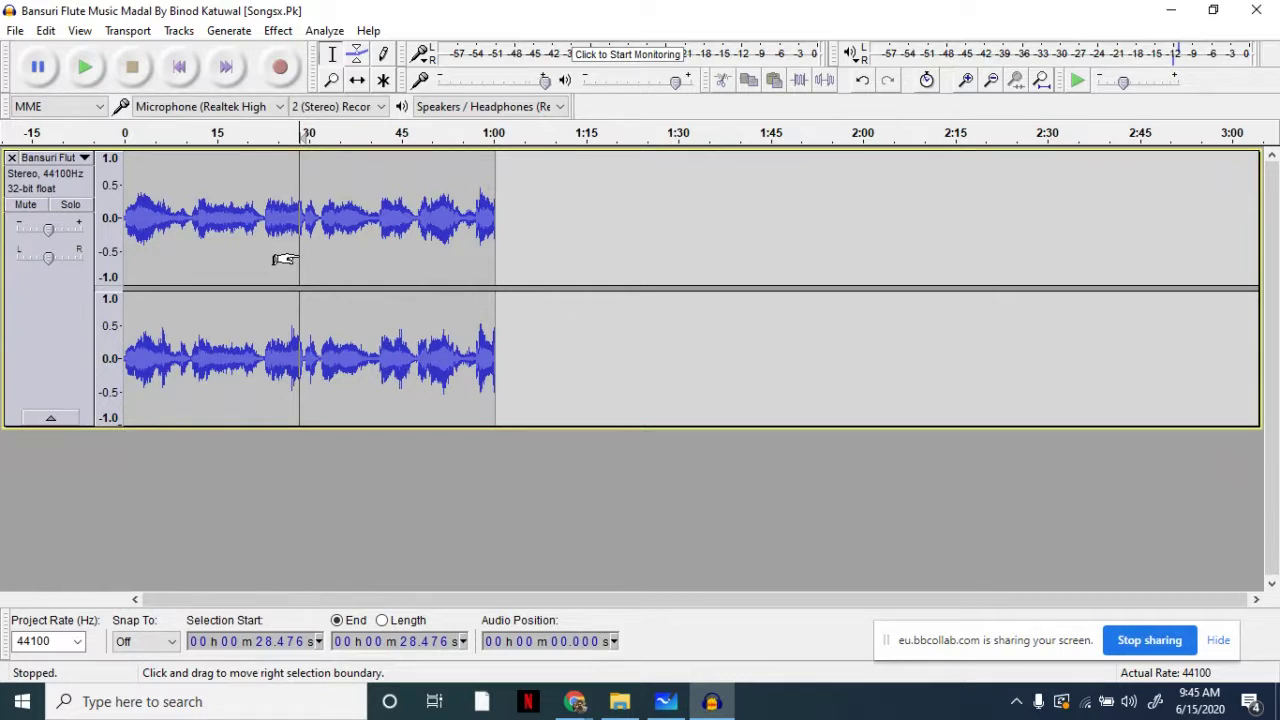
left_click(153, 216)
left_click_drag(143, 216, 105, 220)
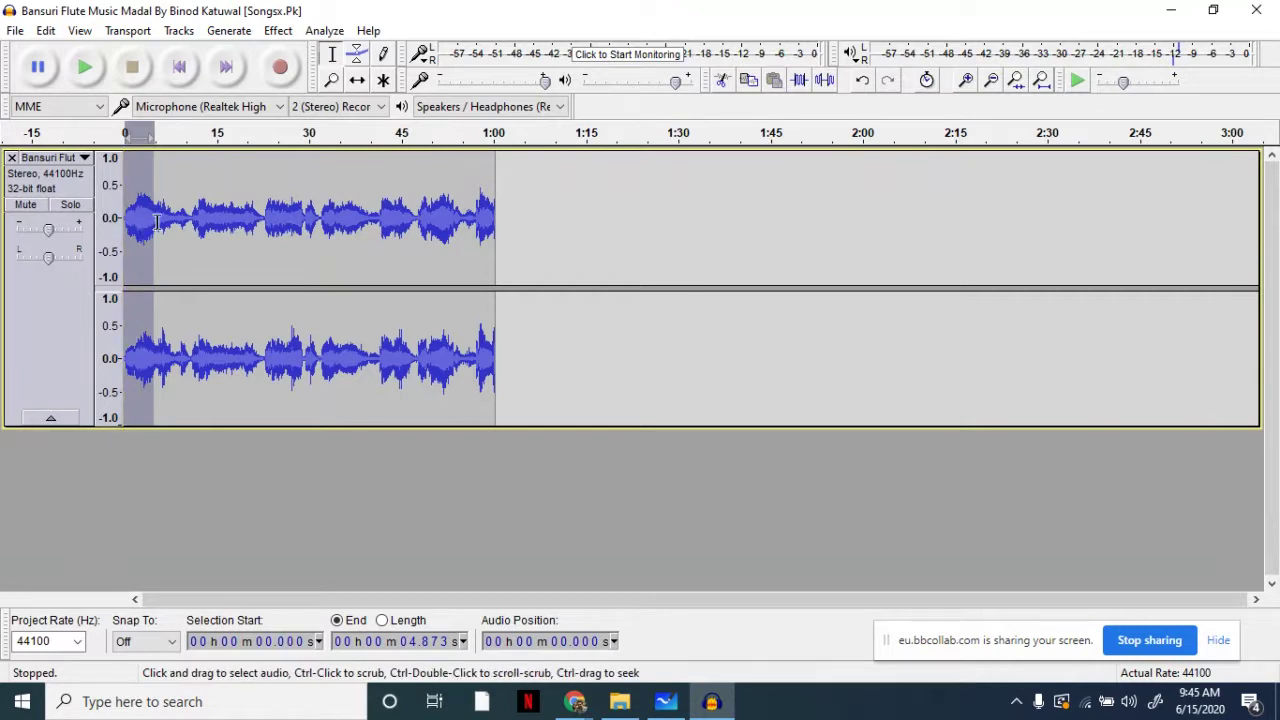
left_click_drag(160, 216, 87, 227)
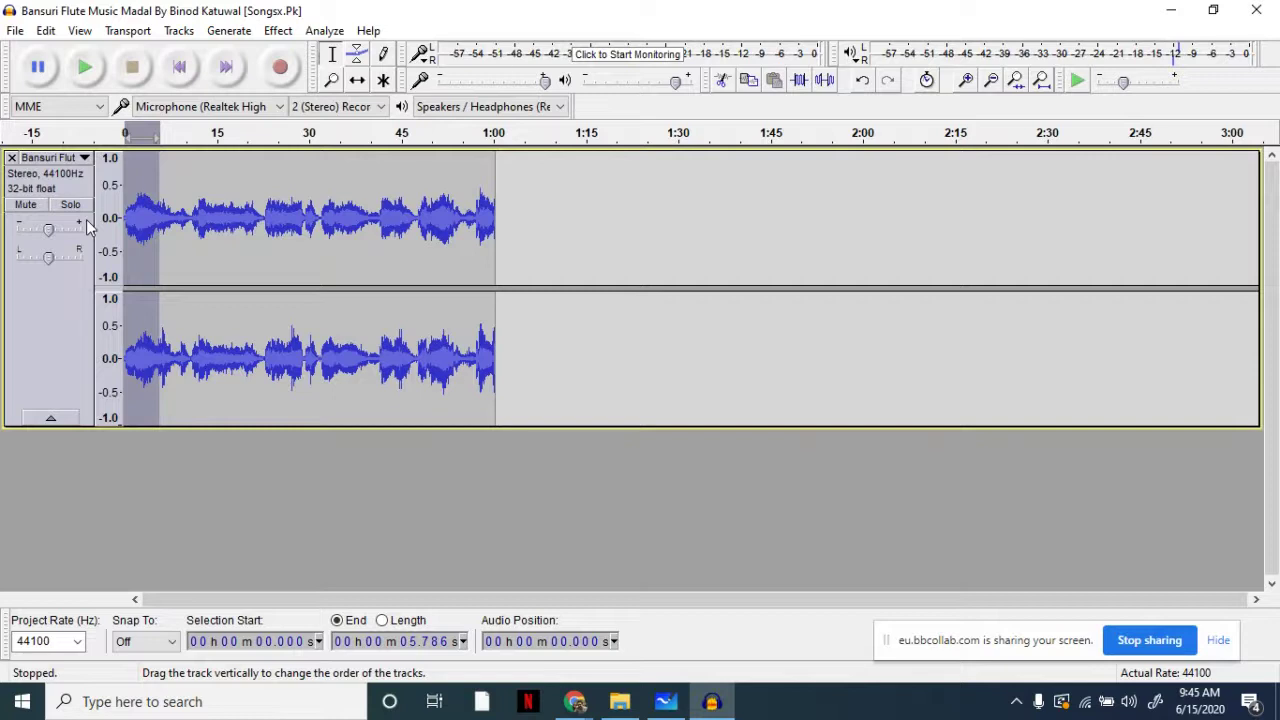
left_click(277, 32)
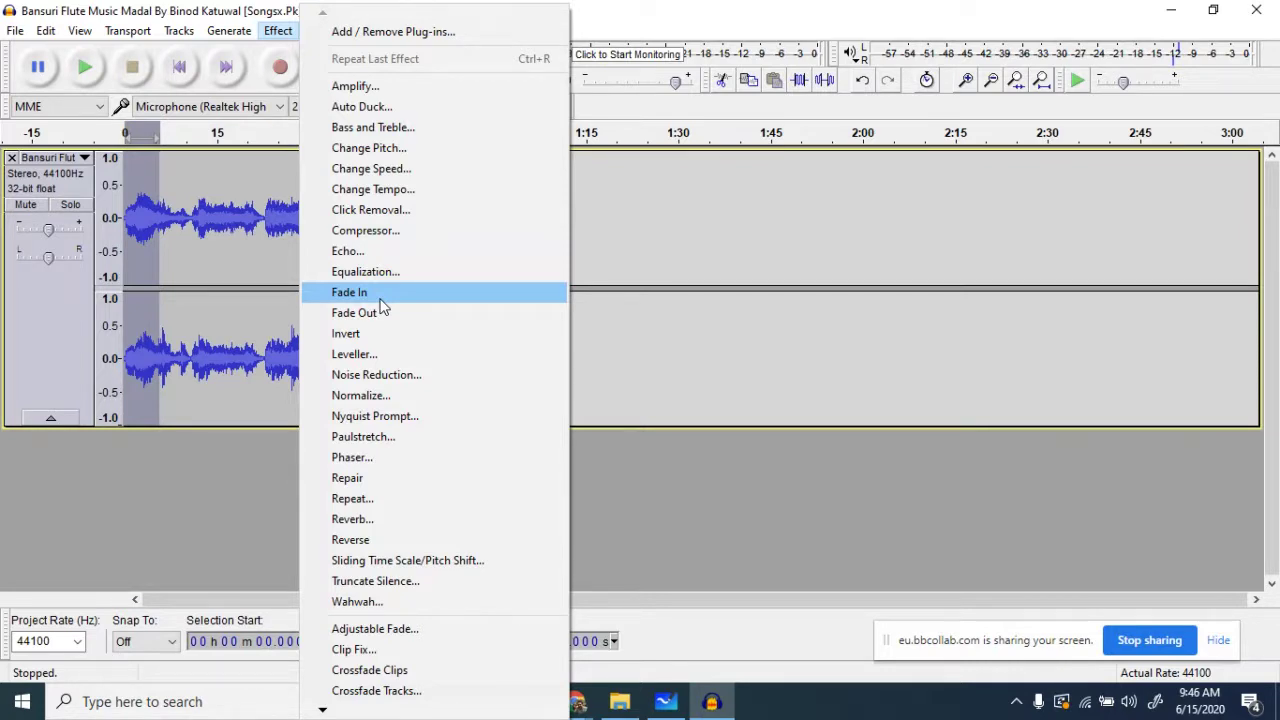
left_click(381, 298)
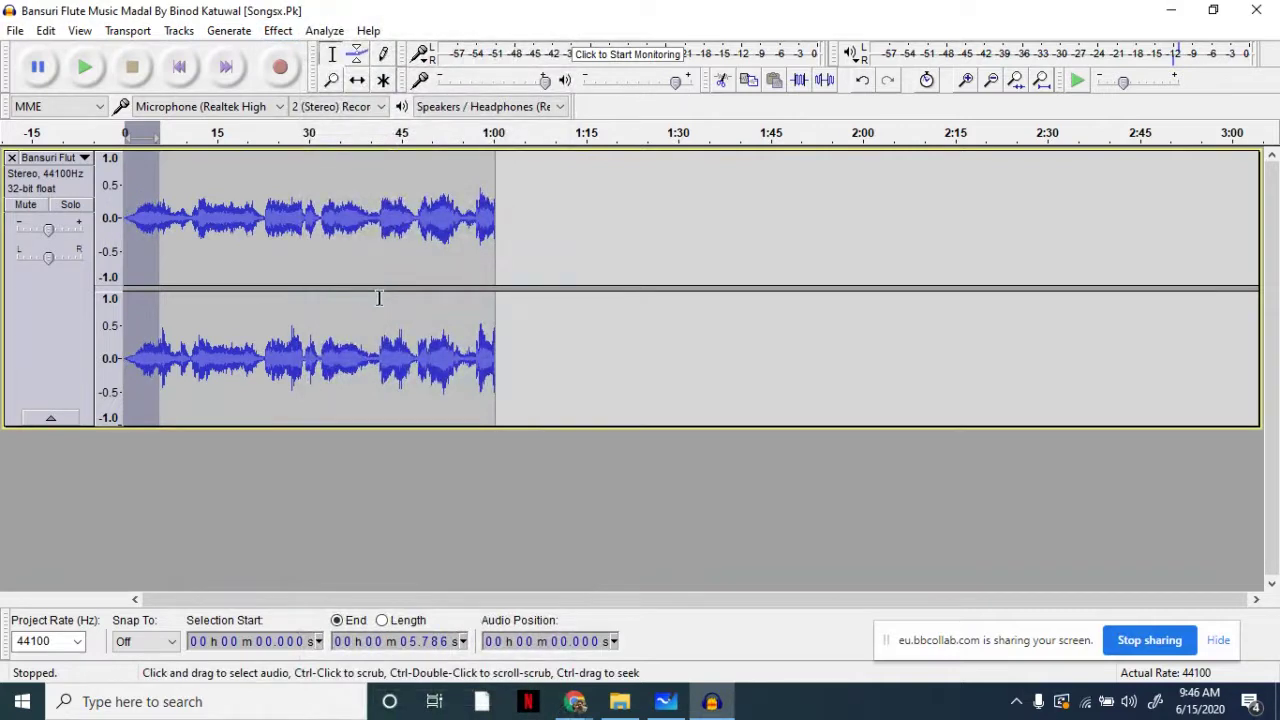
Step: Play the track from the very beginning to hear the faded-in opening, then stop playback
left_click(313, 278)
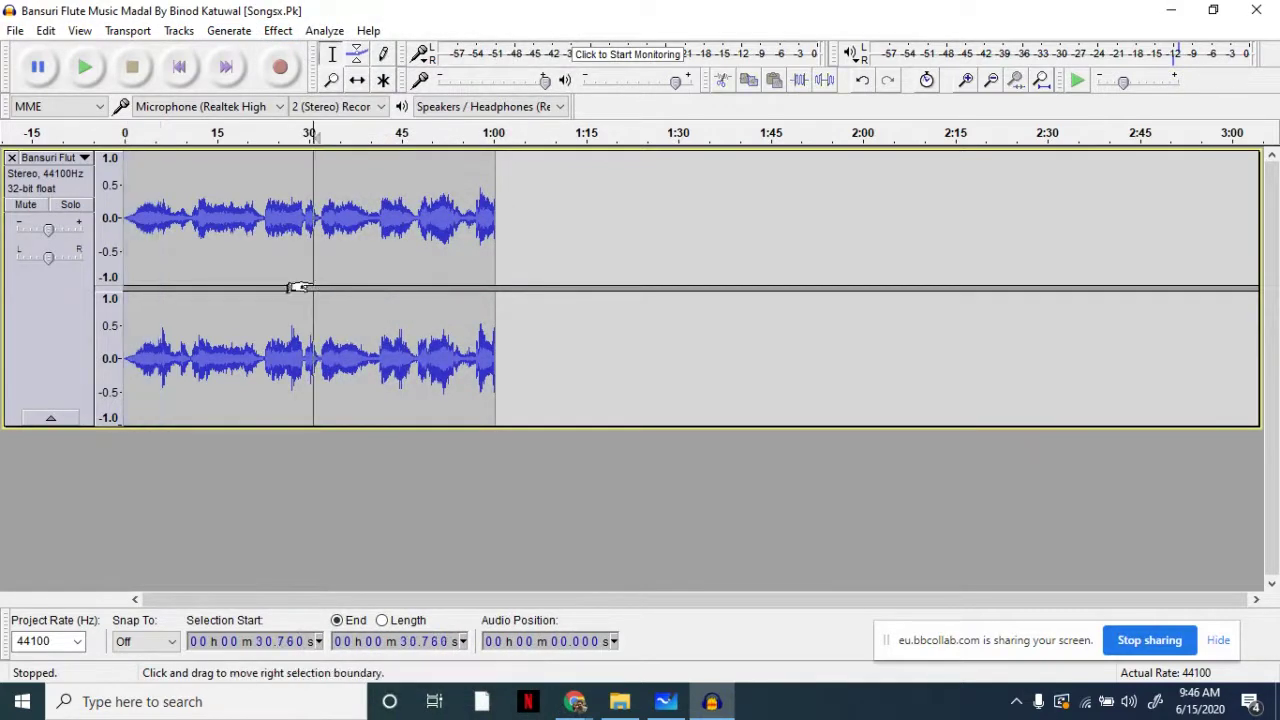
left_click(125, 217)
key("space")
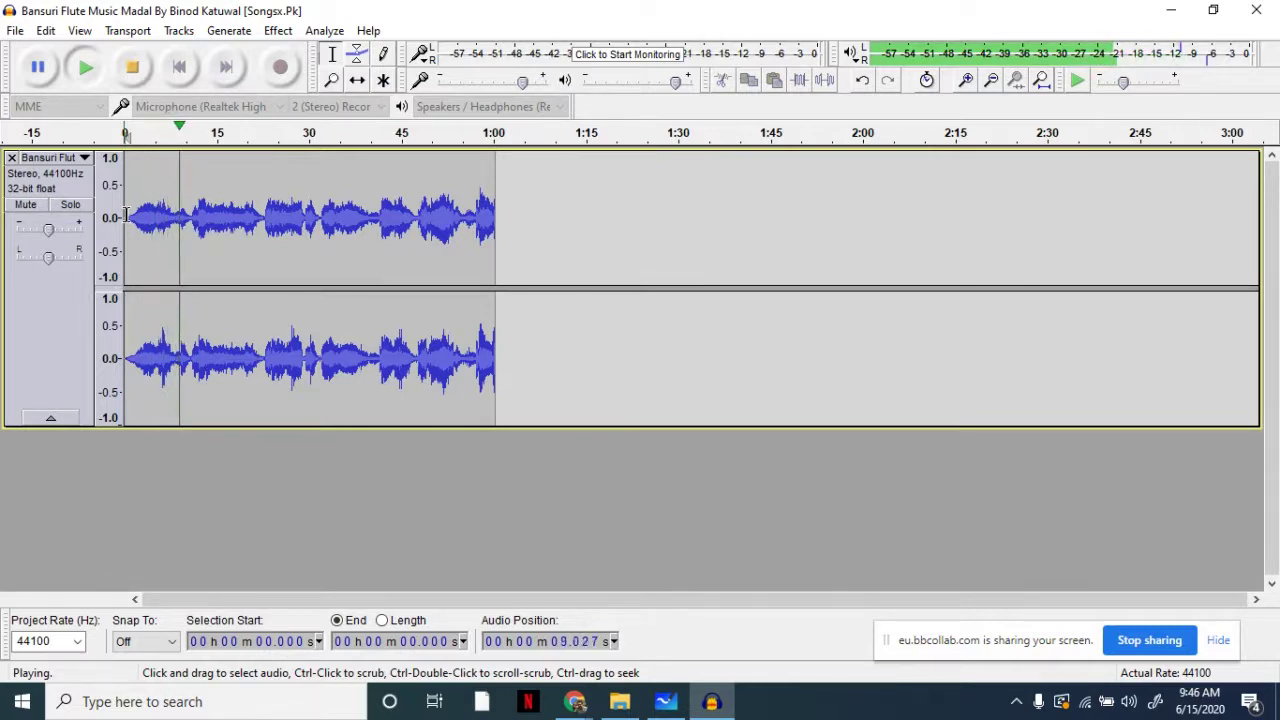
key("space")
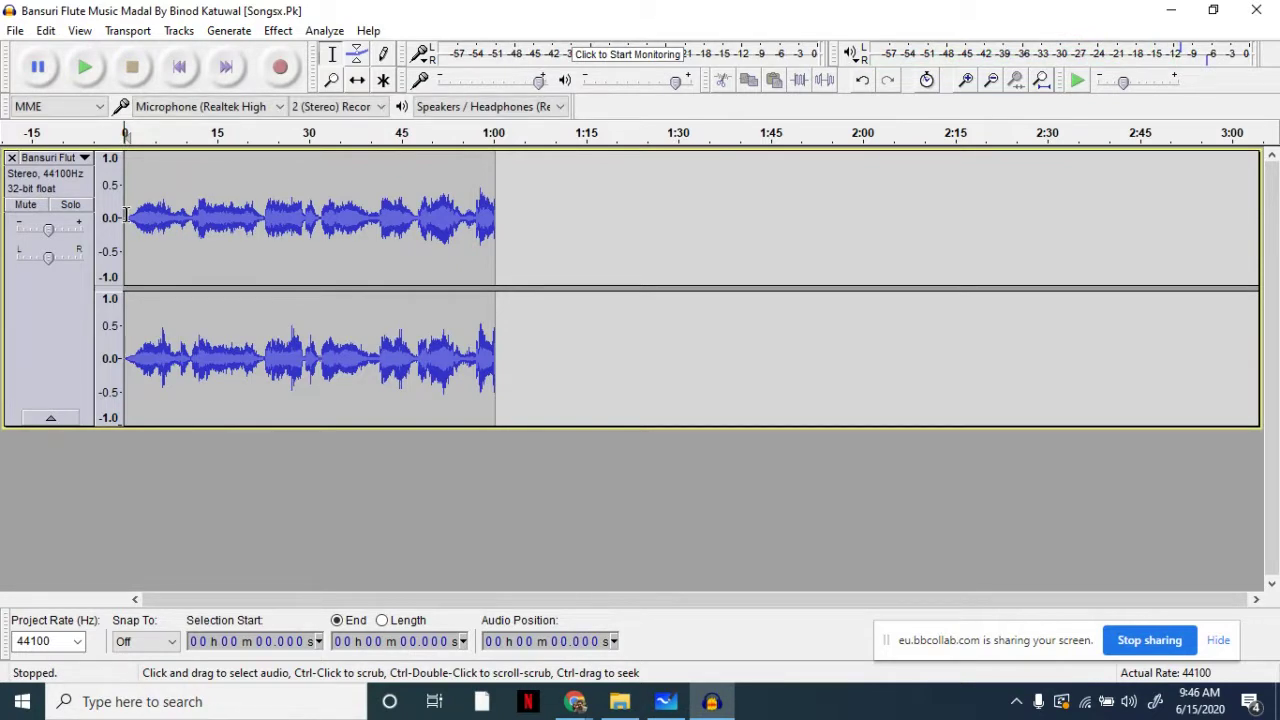
Step: Apply the Fade Out effect to the end of the flute track, from 56.647 s to 1 min 1.215 s
left_click(470, 215)
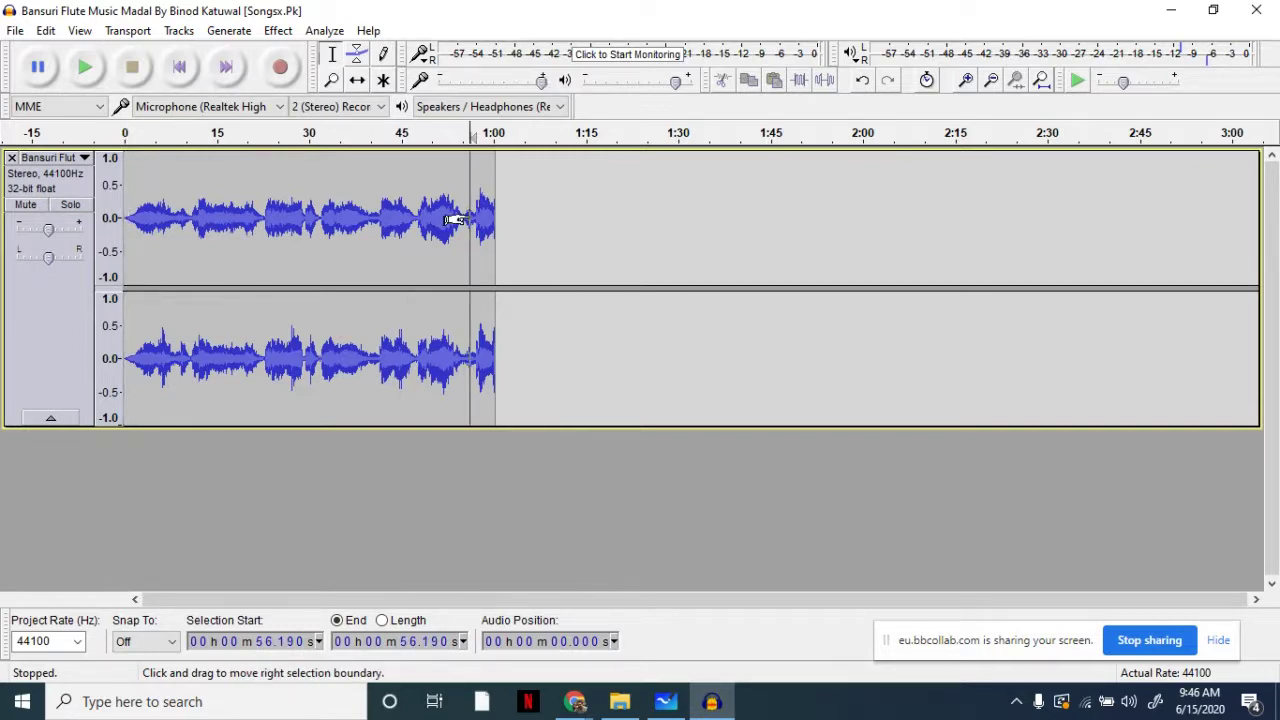
key("space")
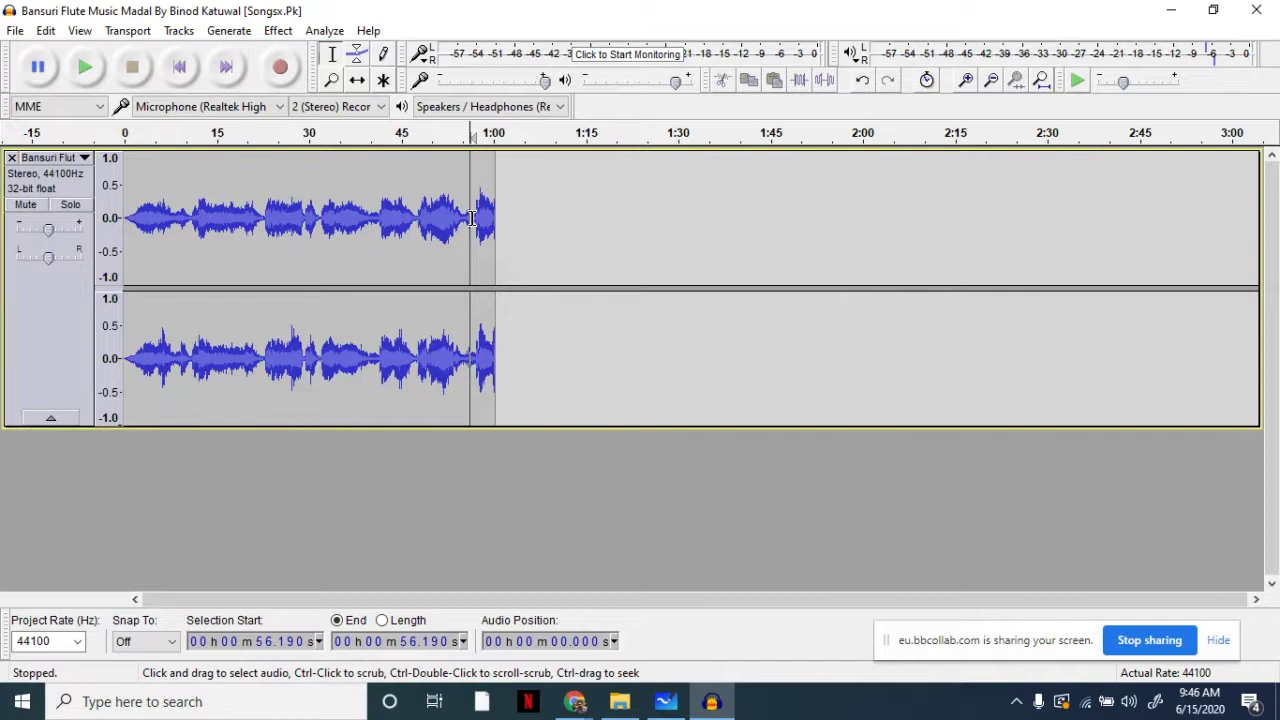
left_click_drag(474, 218, 502, 224)
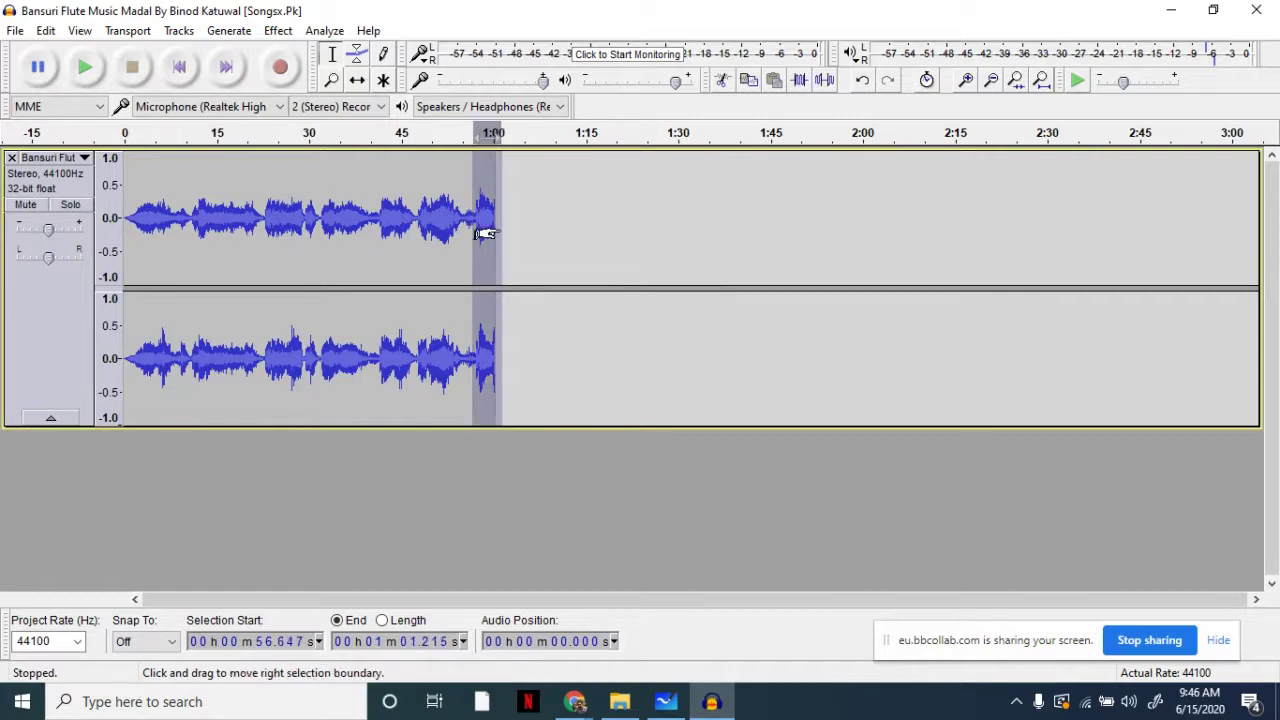
left_click(278, 31)
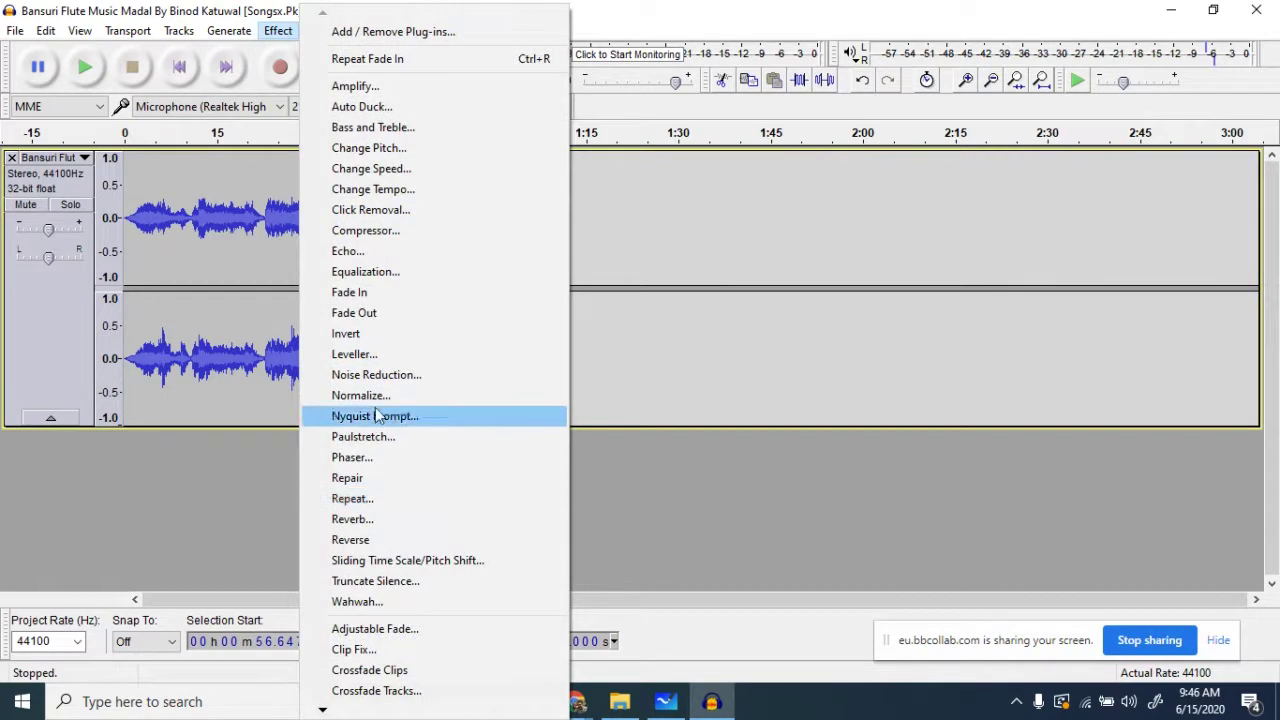
left_click(362, 316)
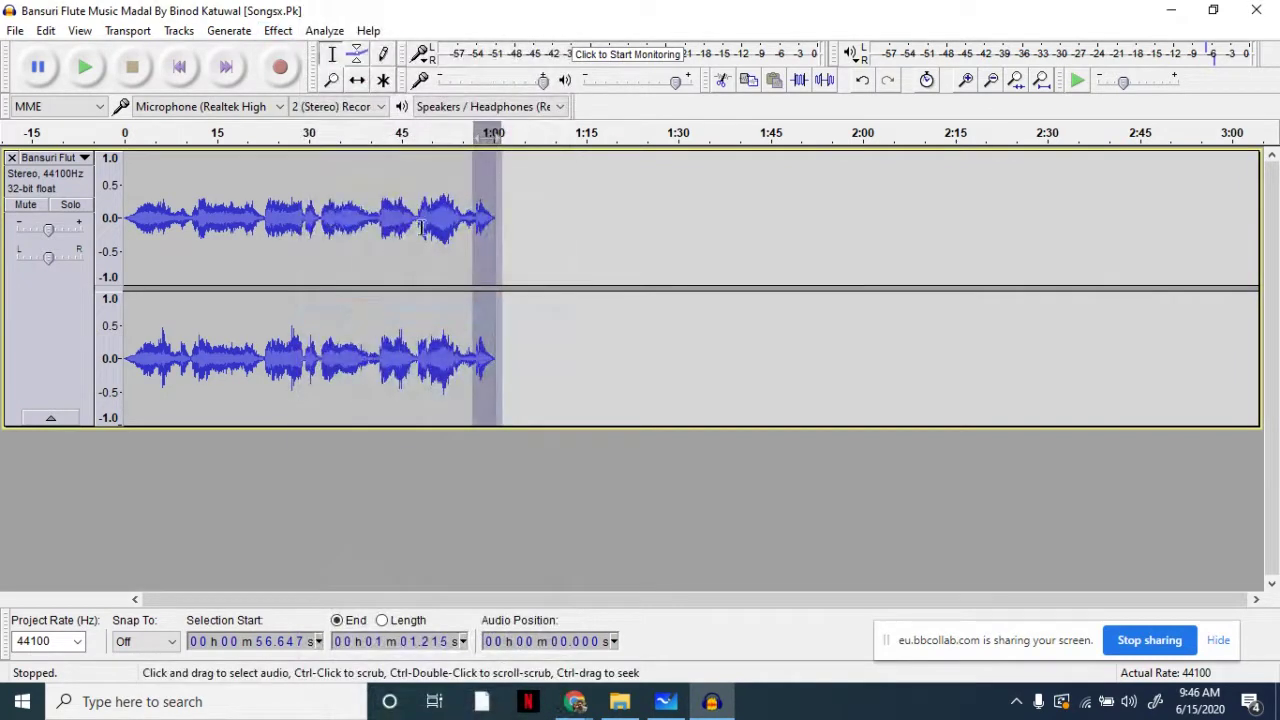
Step: Play the flute track from 55.124 s to hear its faded-out ending
left_click(467, 228)
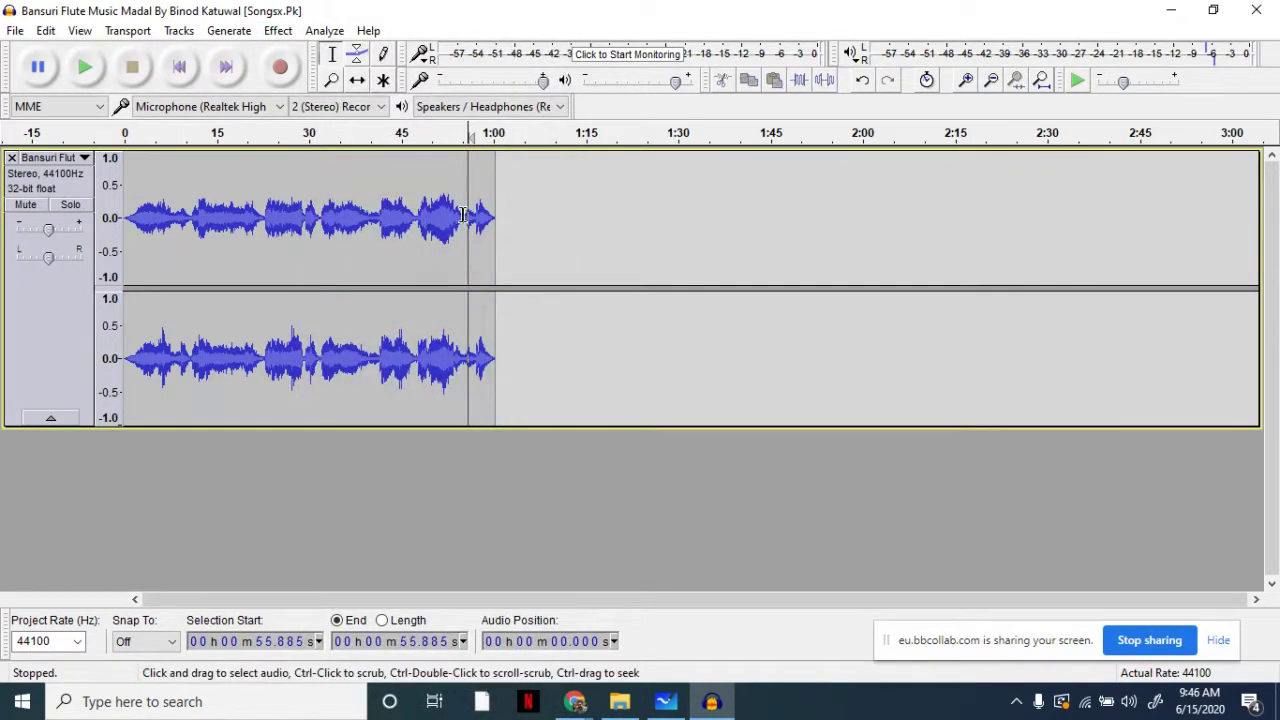
left_click(464, 222)
key("space")
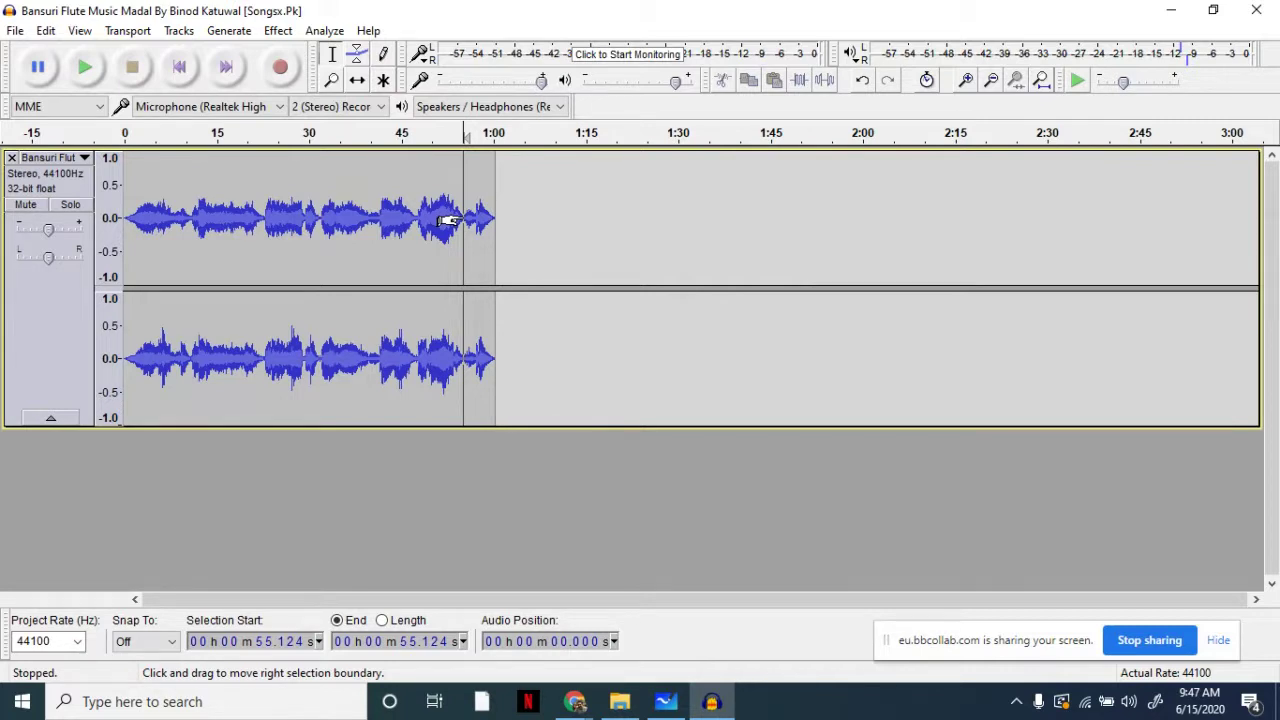
Step: Import the Drum Beat 60 BPM audio file from the Mission Sound folder as a second track
left_click(15, 31)
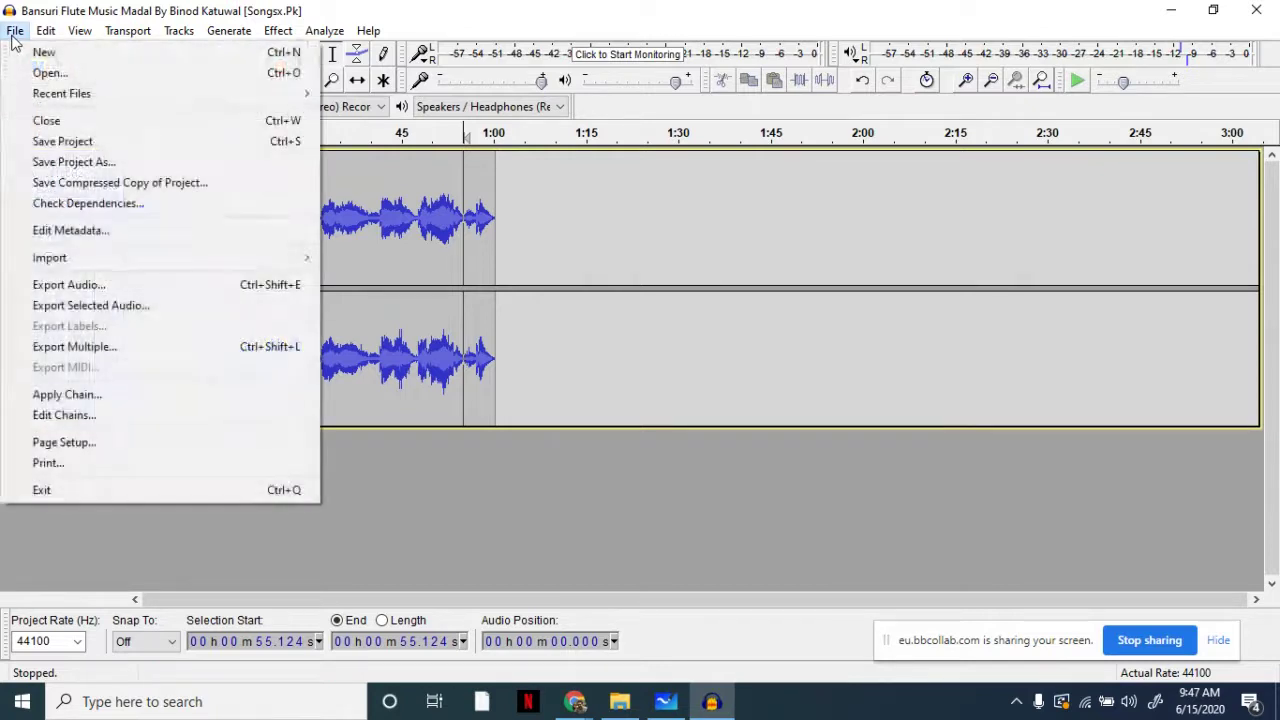
left_click(523, 497)
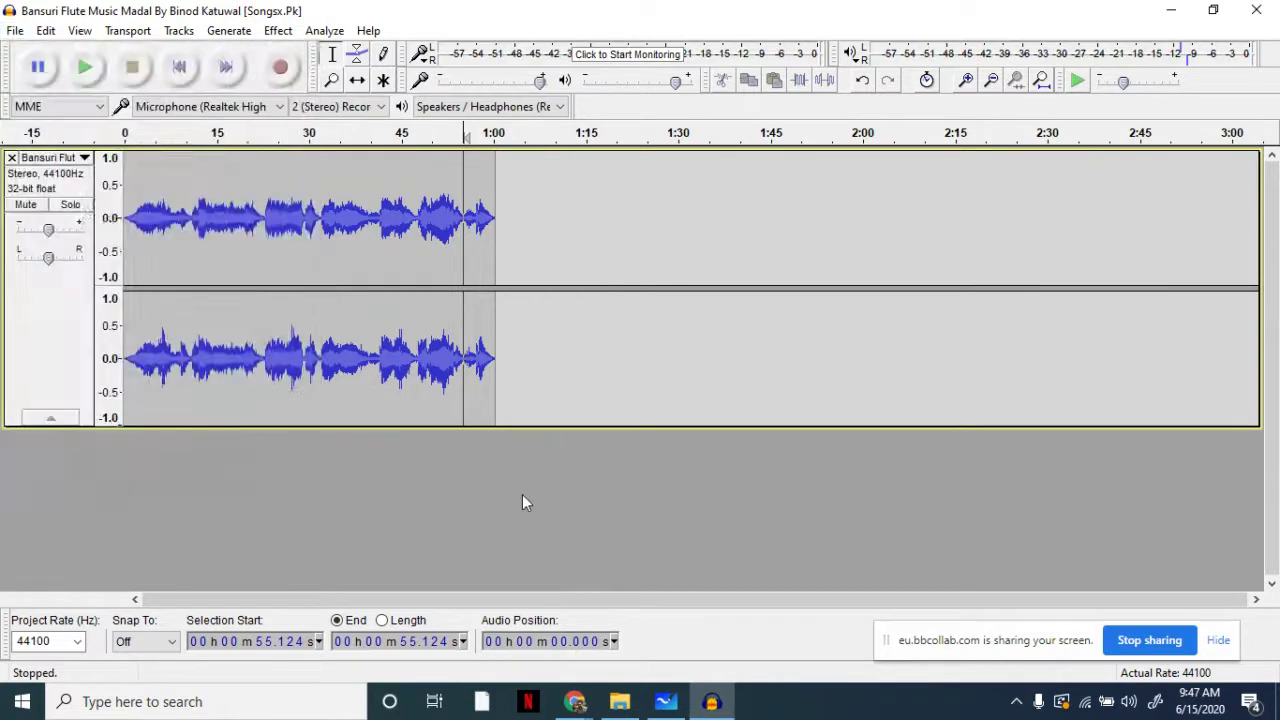
left_click(14, 31)
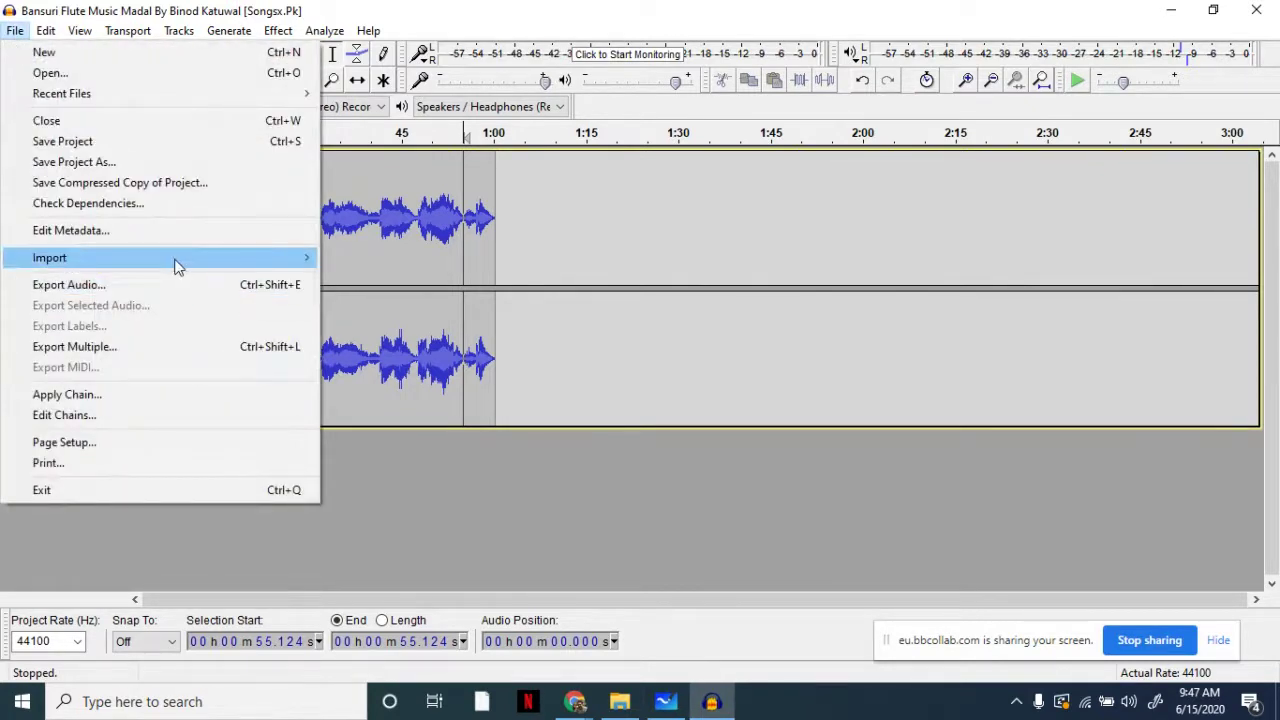
mouse_move(176, 265)
left_click(389, 263)
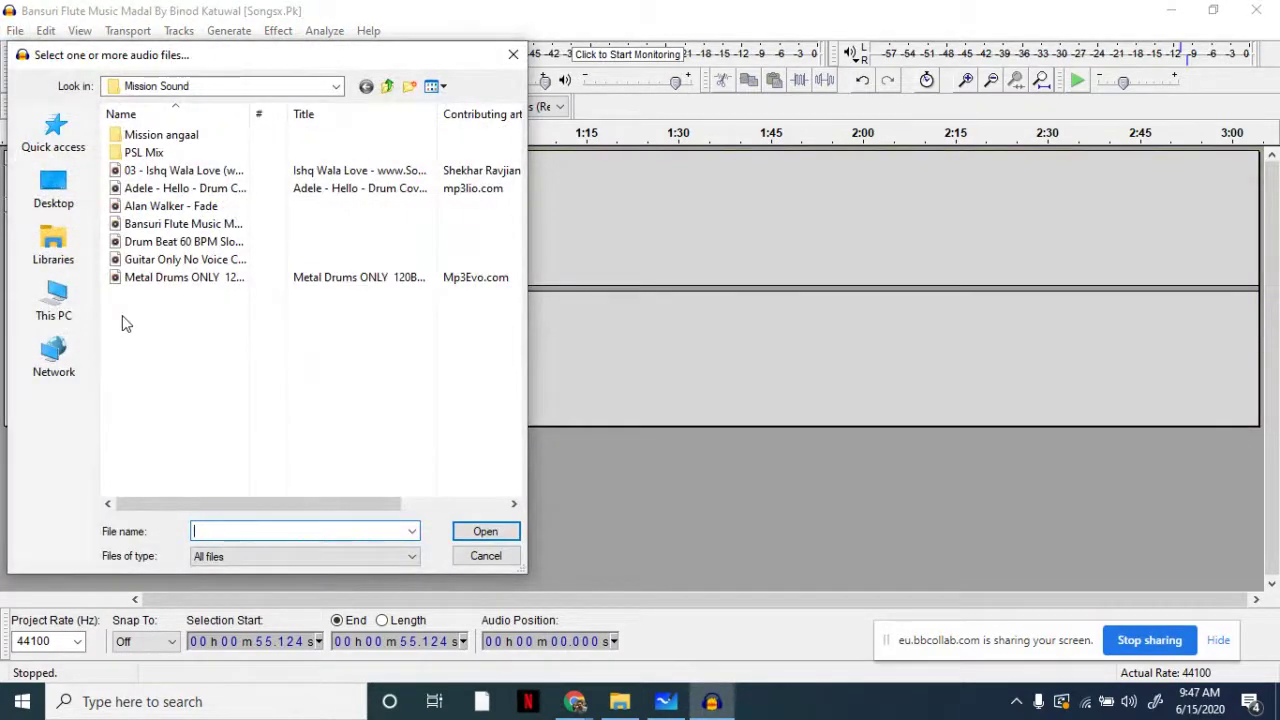
double_click(151, 242)
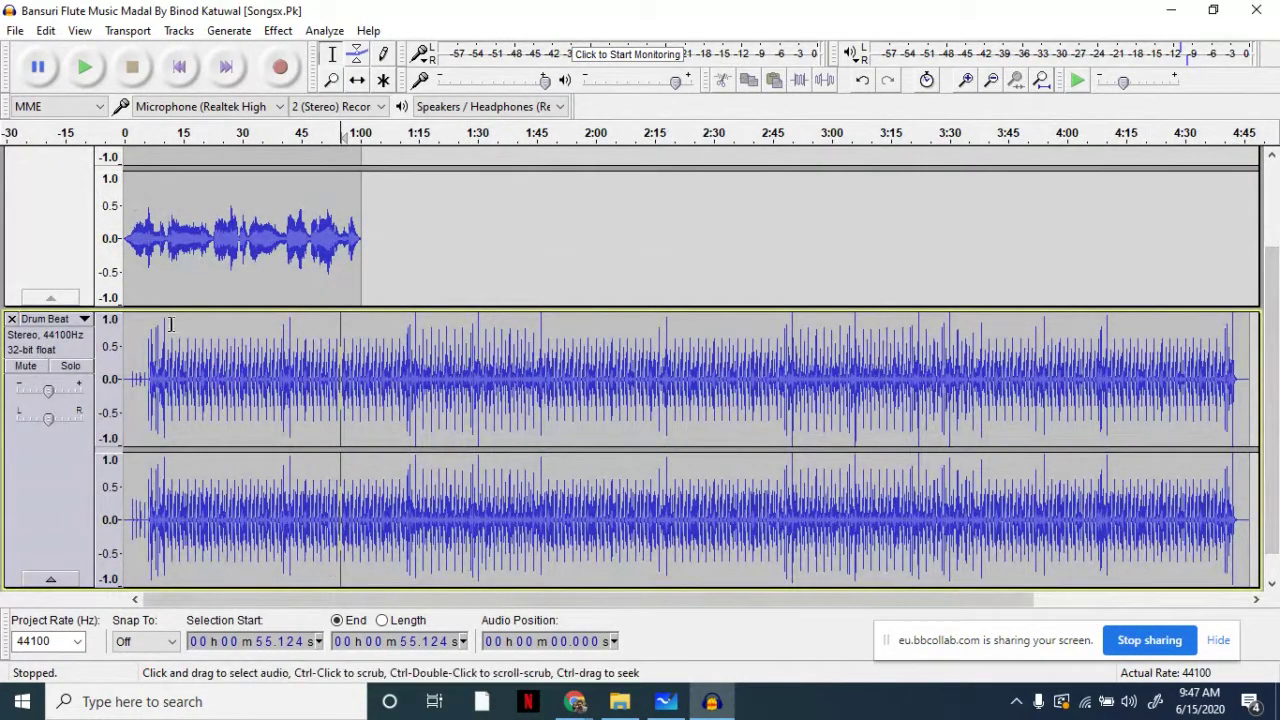
Step: Reduce the display heights of the flute track and the drum beat track so both fit in the window
left_click_drag(60, 305, 63, 246)
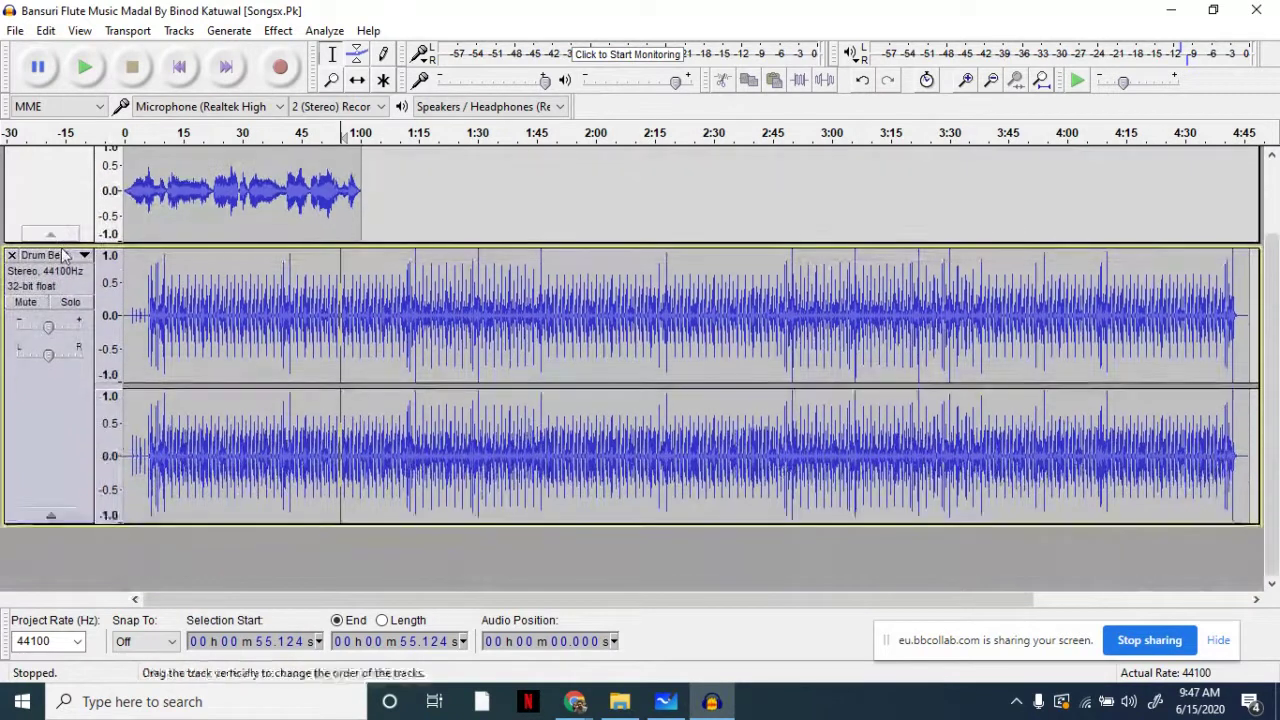
left_click_drag(1276, 270, 1250, 217)
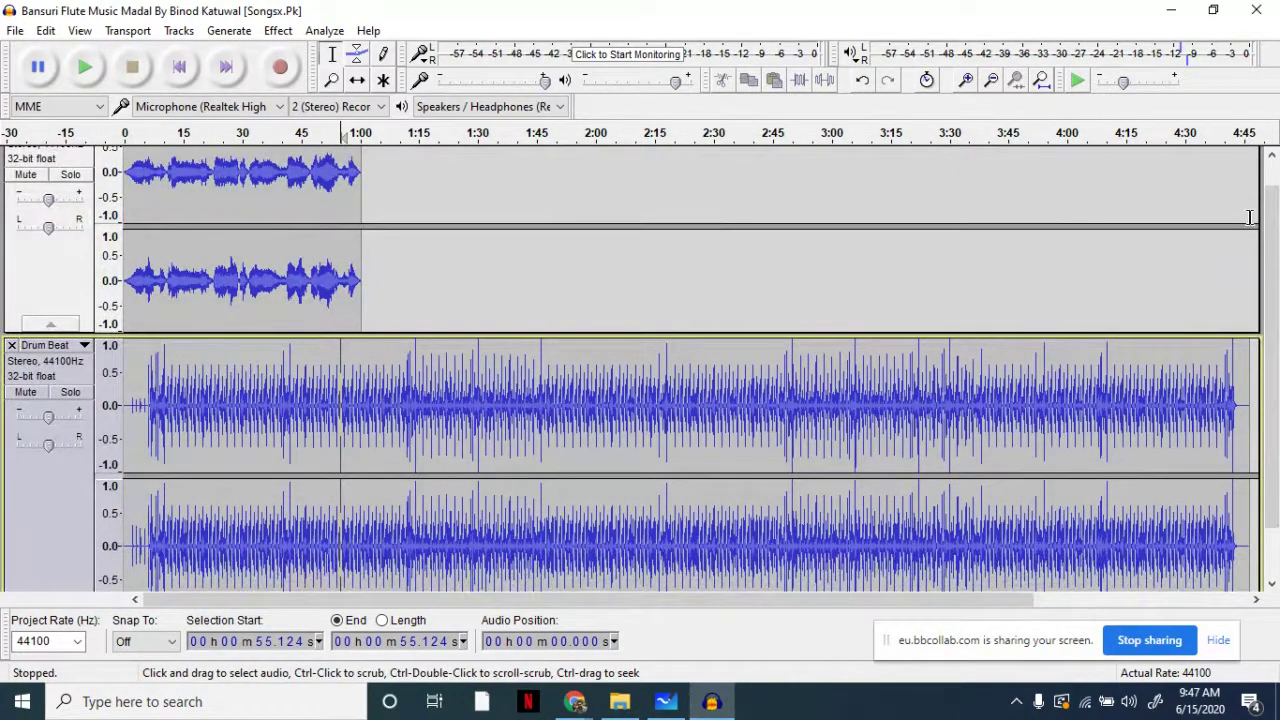
scroll(1276, 233, "down", 2)
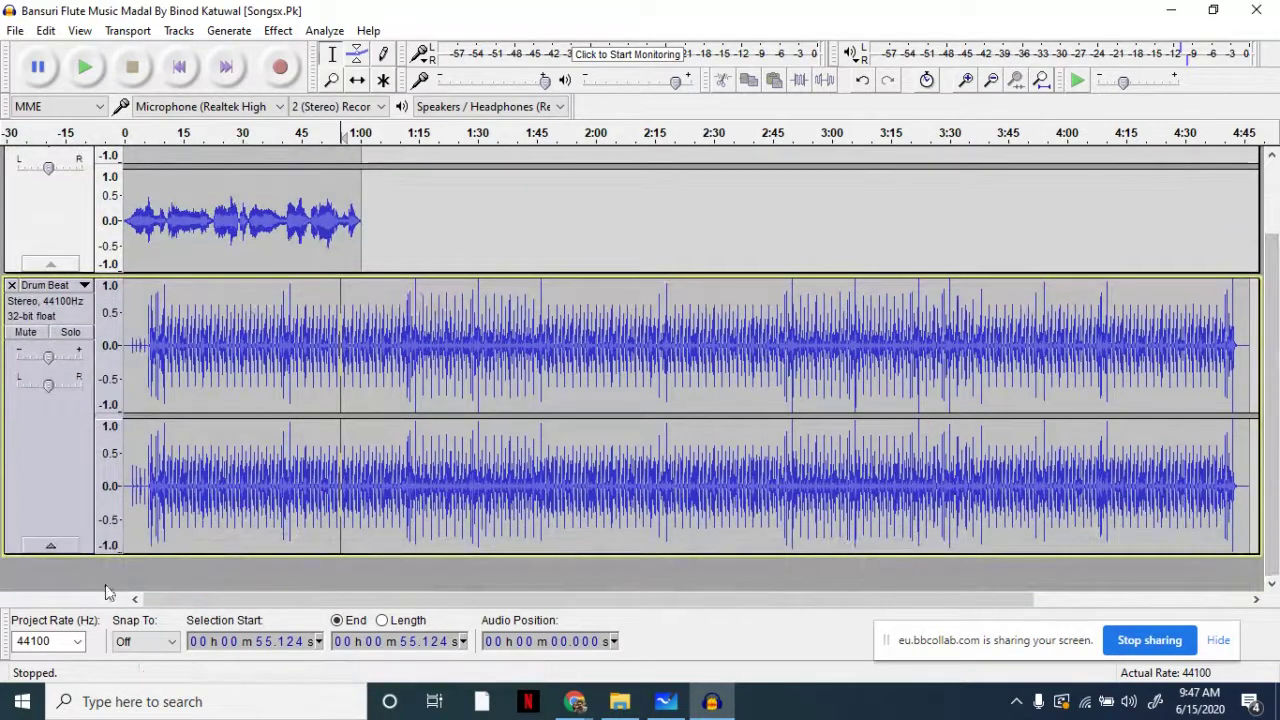
left_click_drag(87, 556, 80, 470)
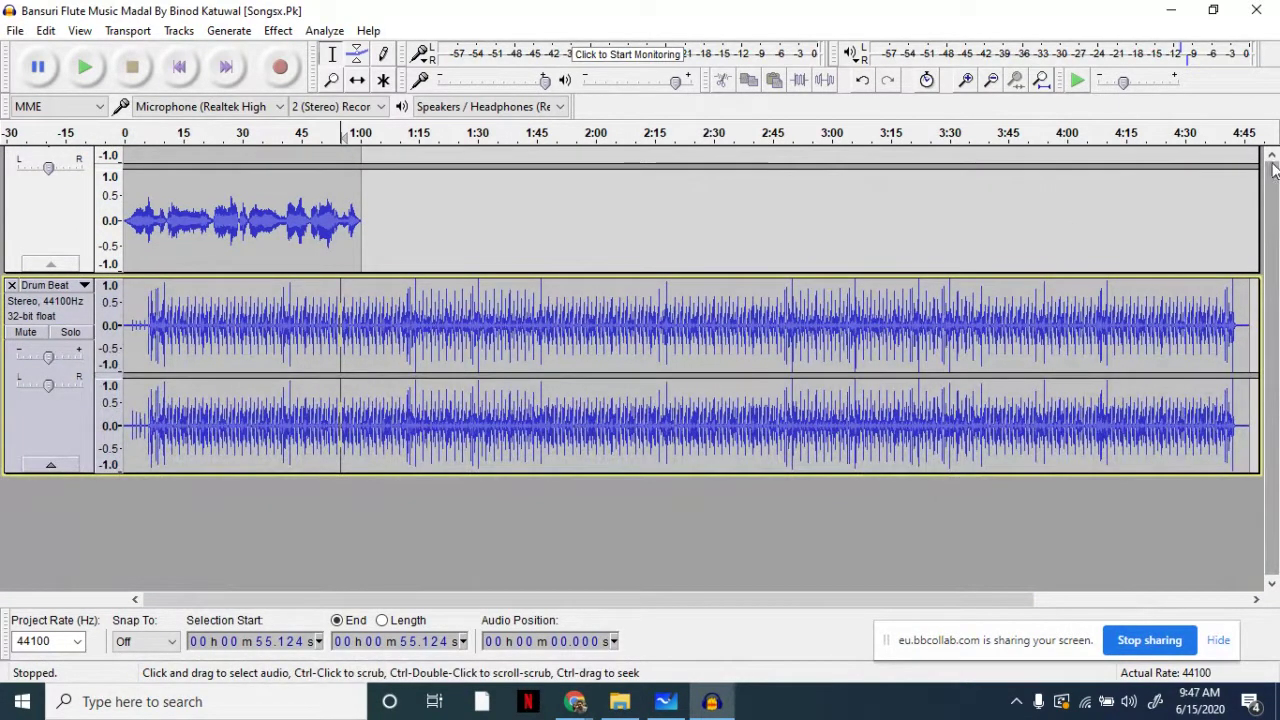
Step: Mute the flute track and play the drum beat alone from the very beginning, then stop playback
key("space")
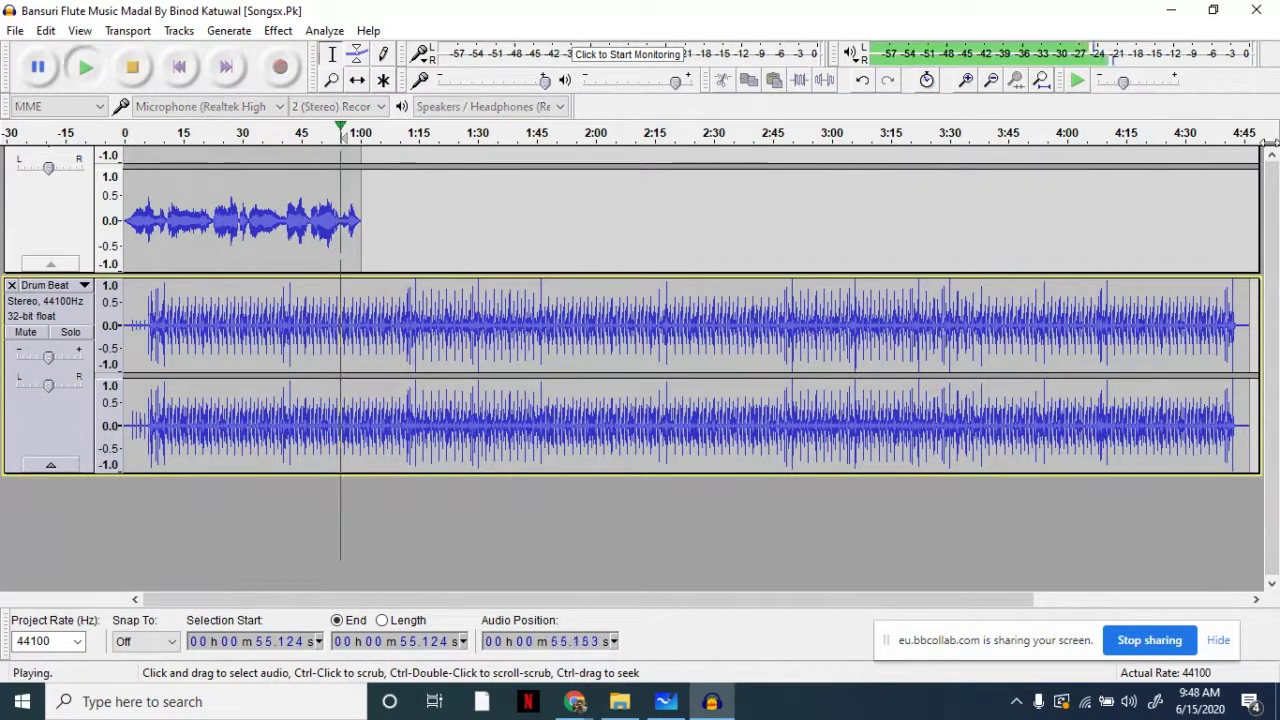
left_click(1272, 157)
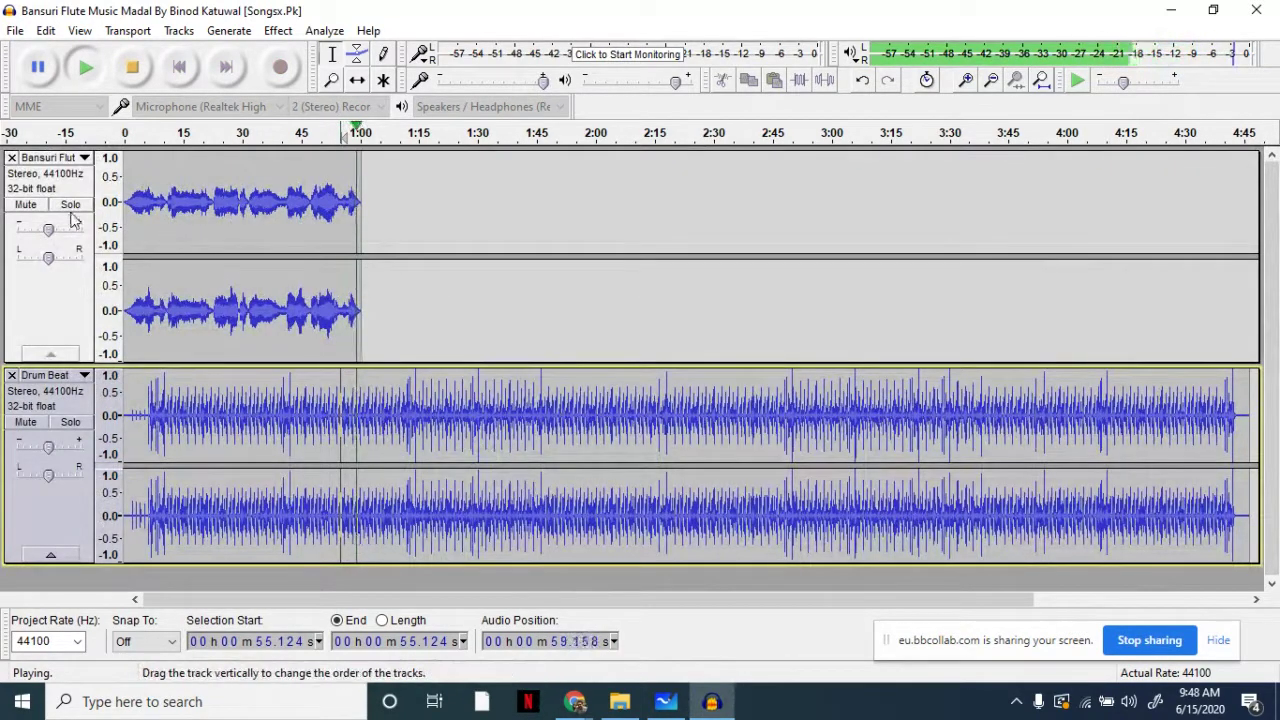
left_click(26, 204)
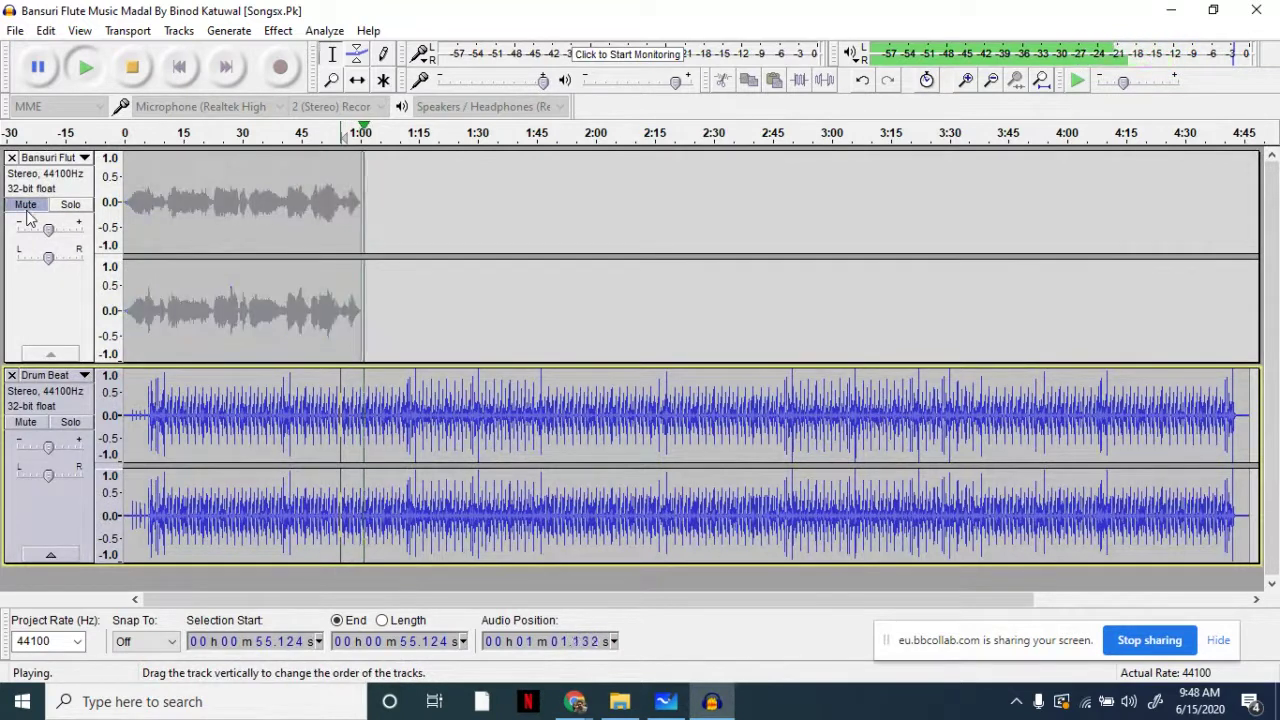
left_click(123, 418)
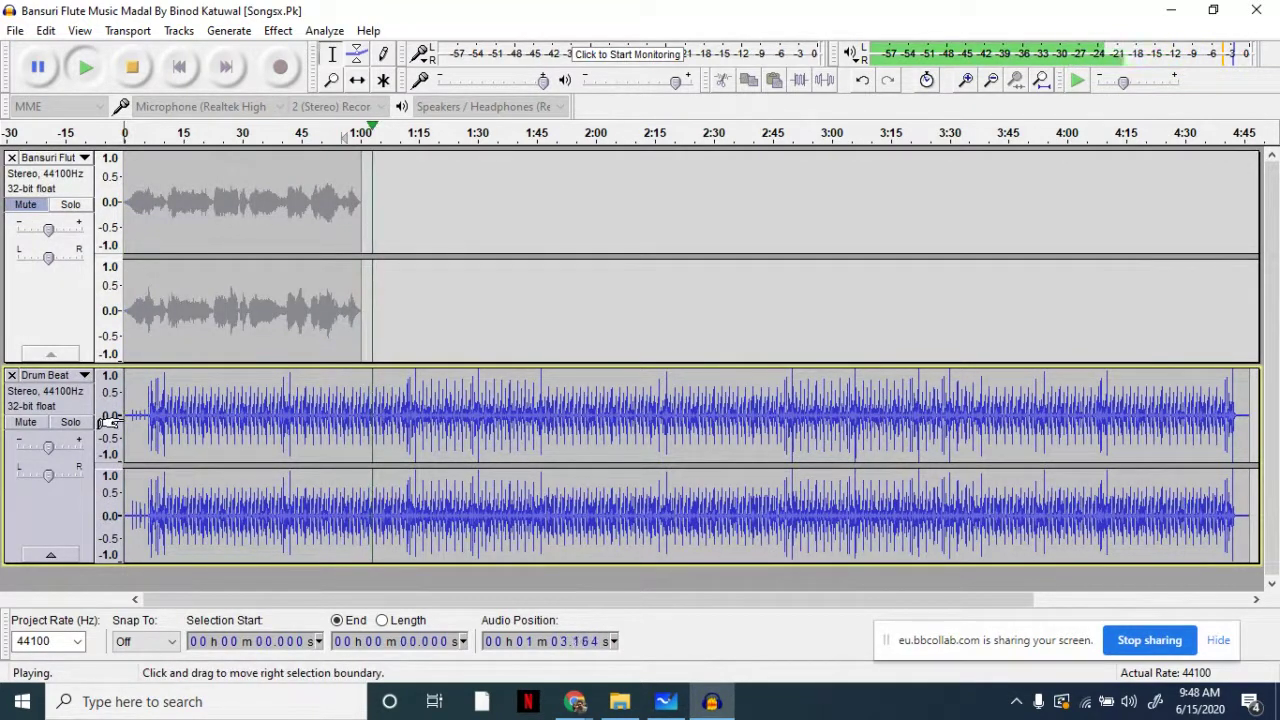
key("space")
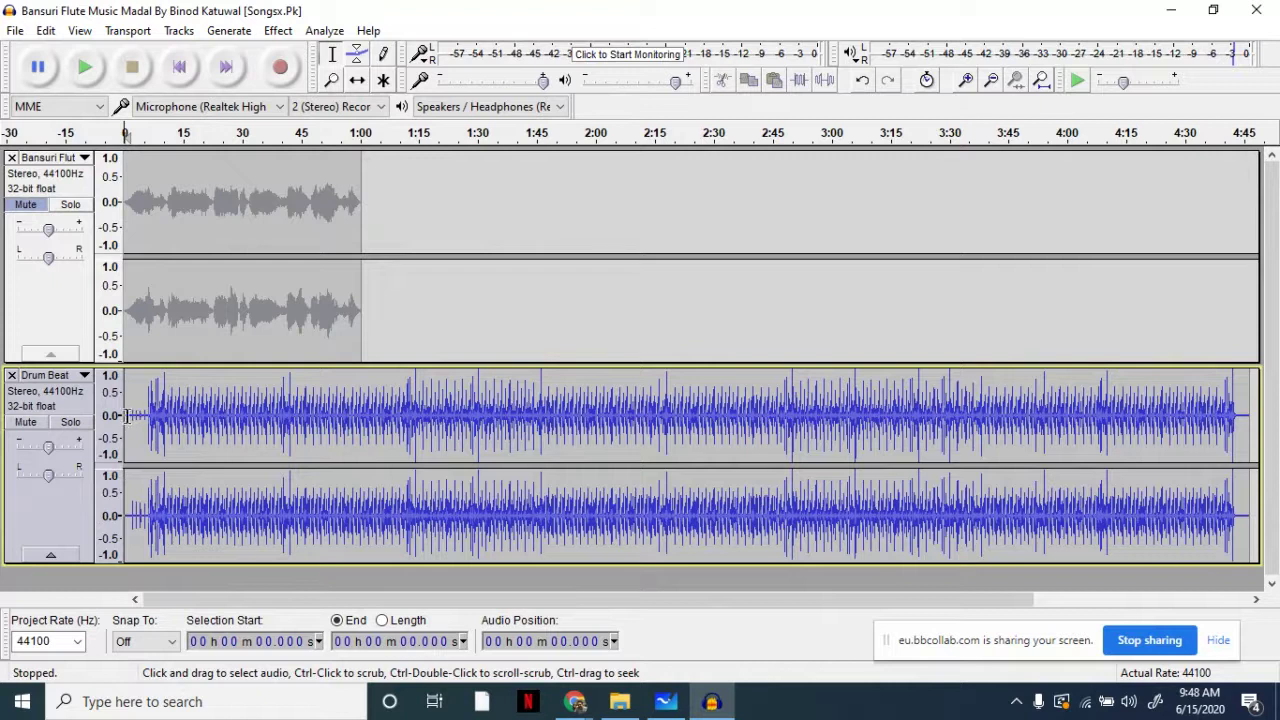
key("space")
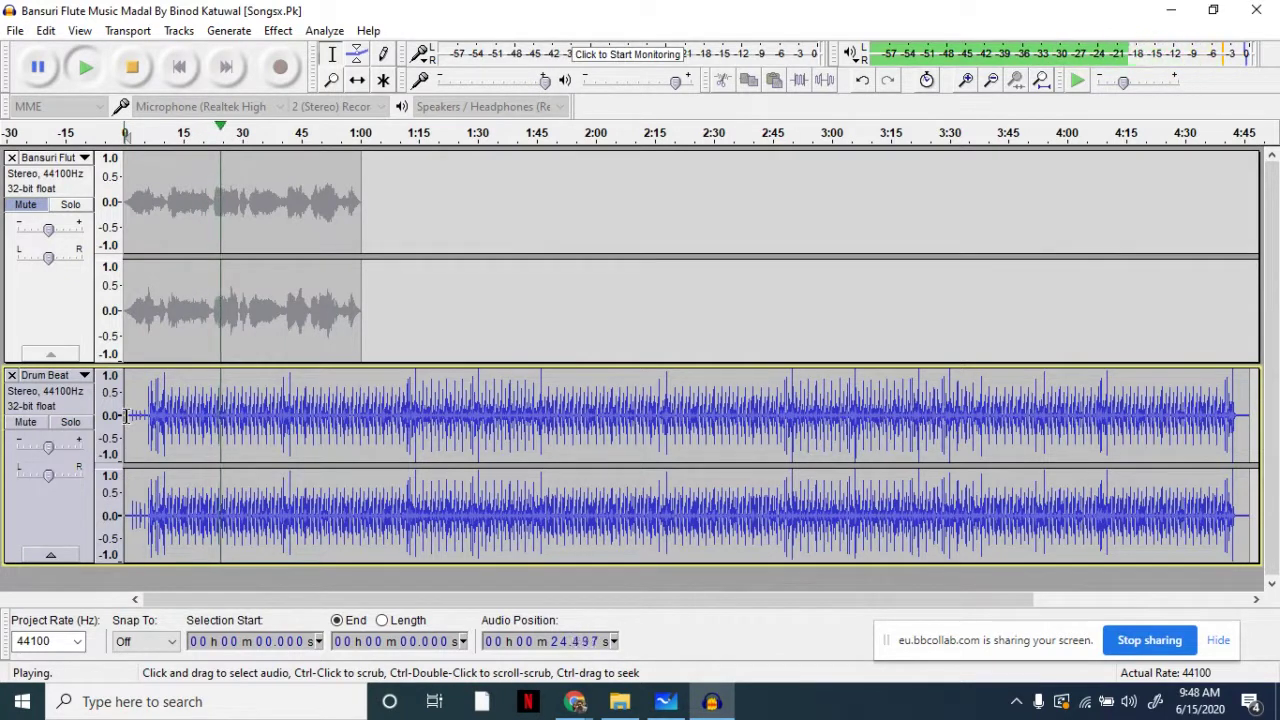
key("space")
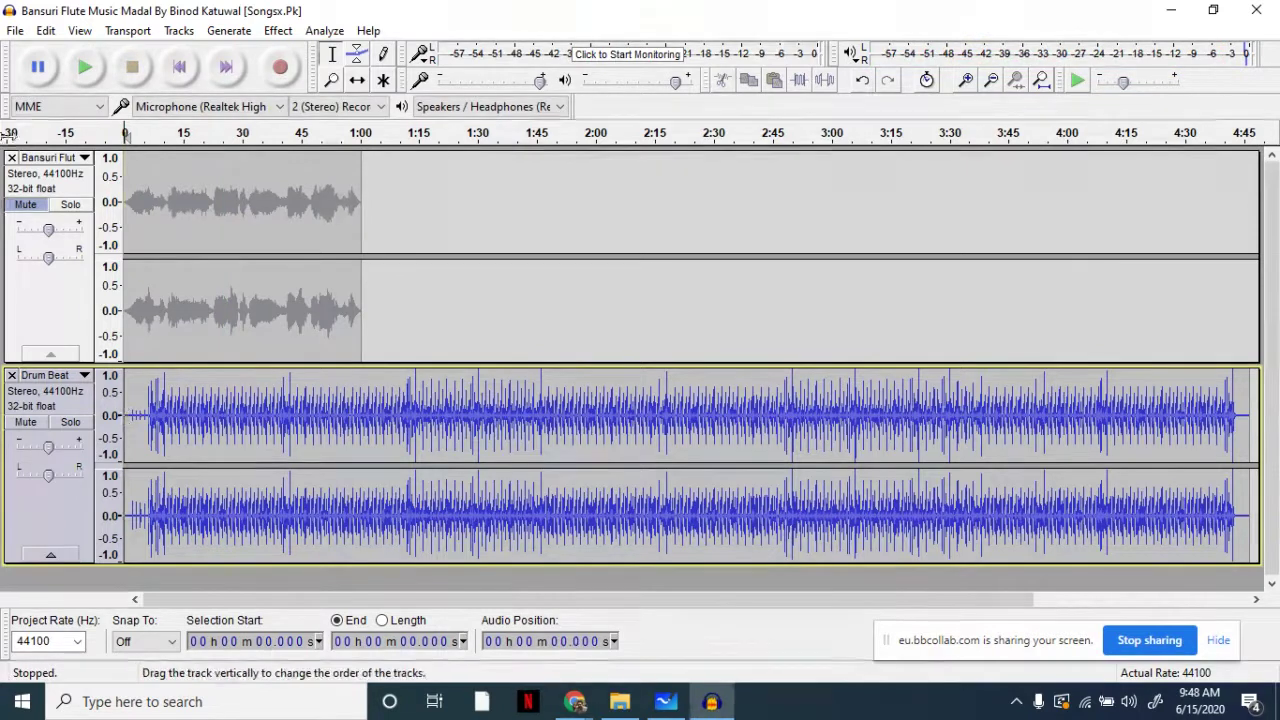
Step: Delete the sparse opening of the drum beat track, from 0 to 5.962 s
left_click(28, 207)
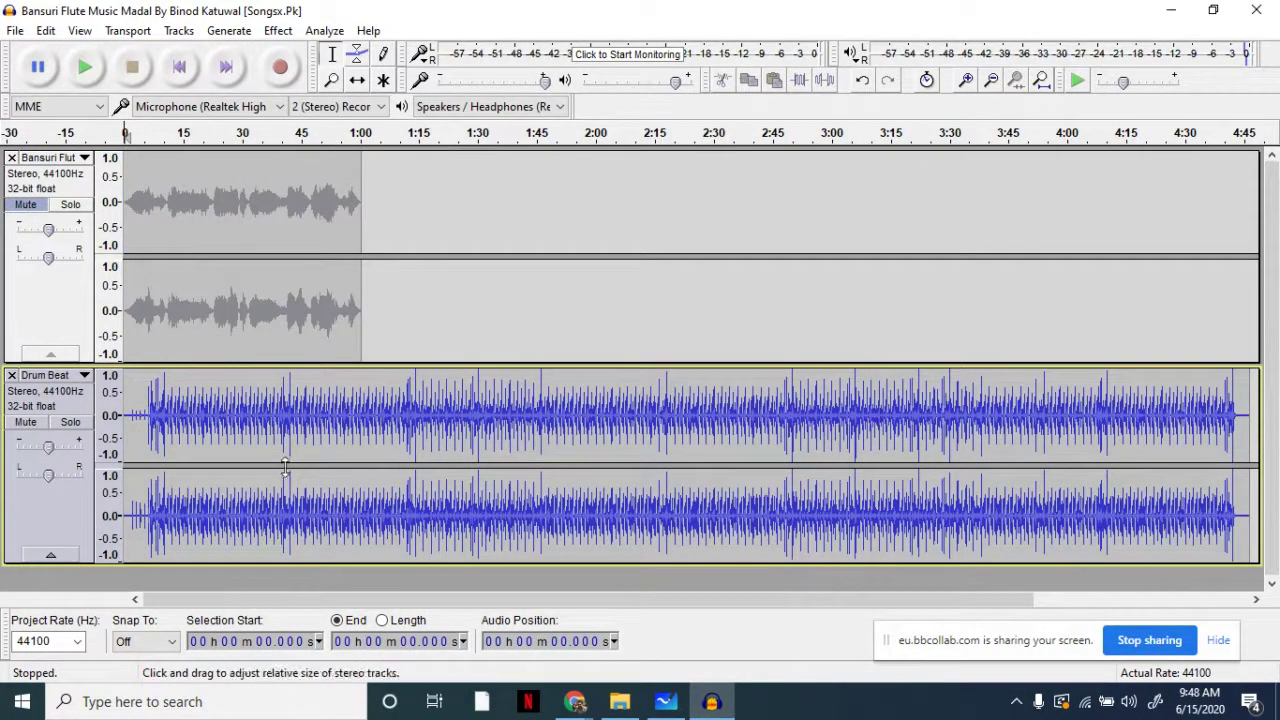
left_click_drag(146, 417, 100, 404)
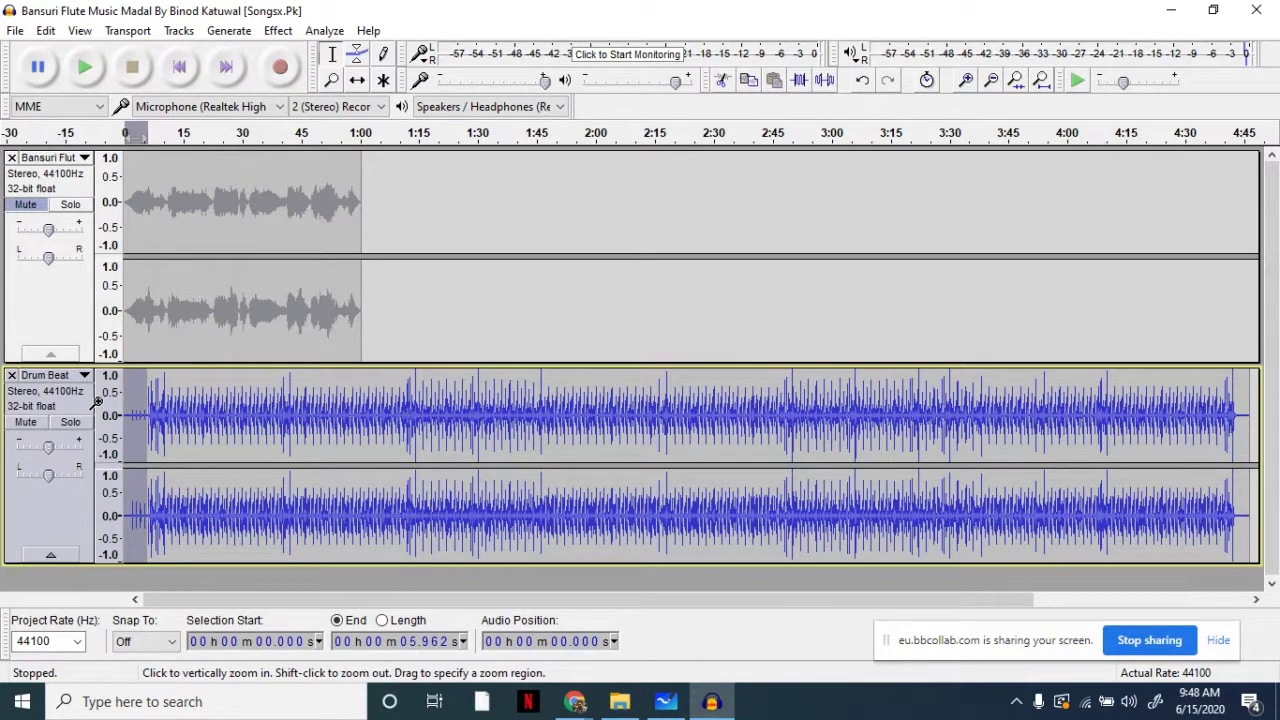
key("Delete")
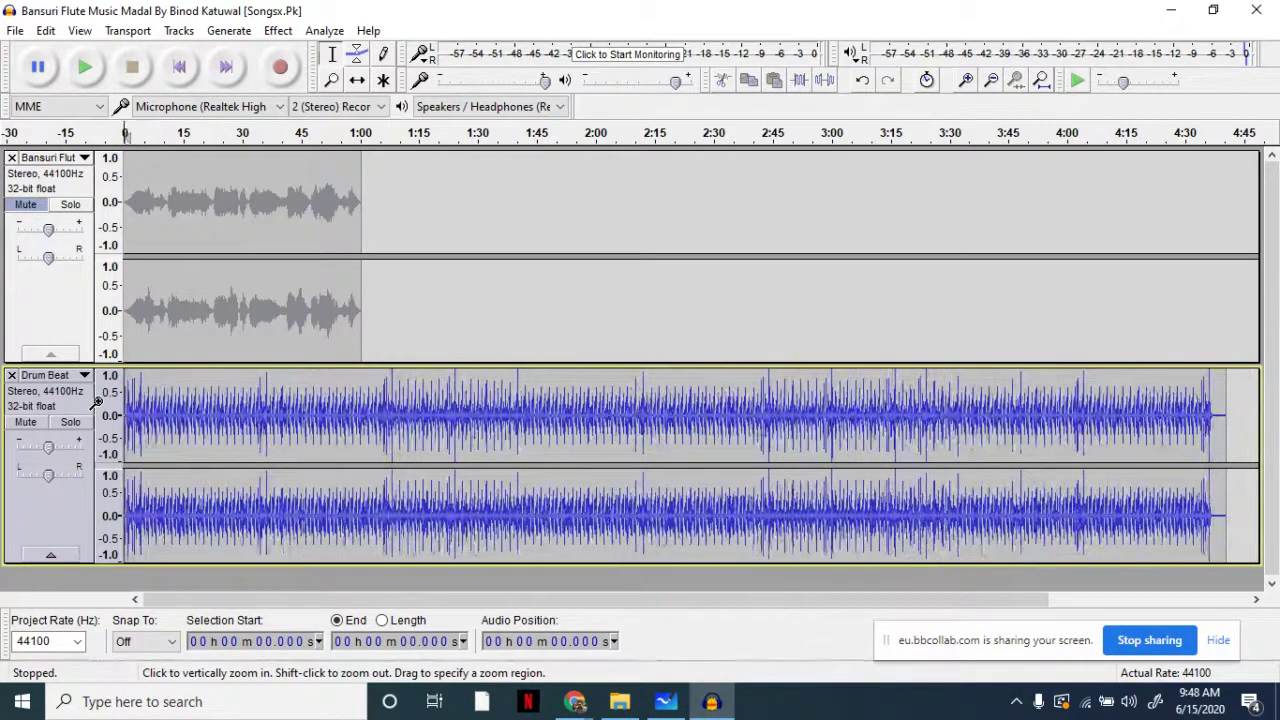
Step: Delete everything in the drum beat track after 1 min 0.301 s so that it ends together with the flute track
left_click(361, 388)
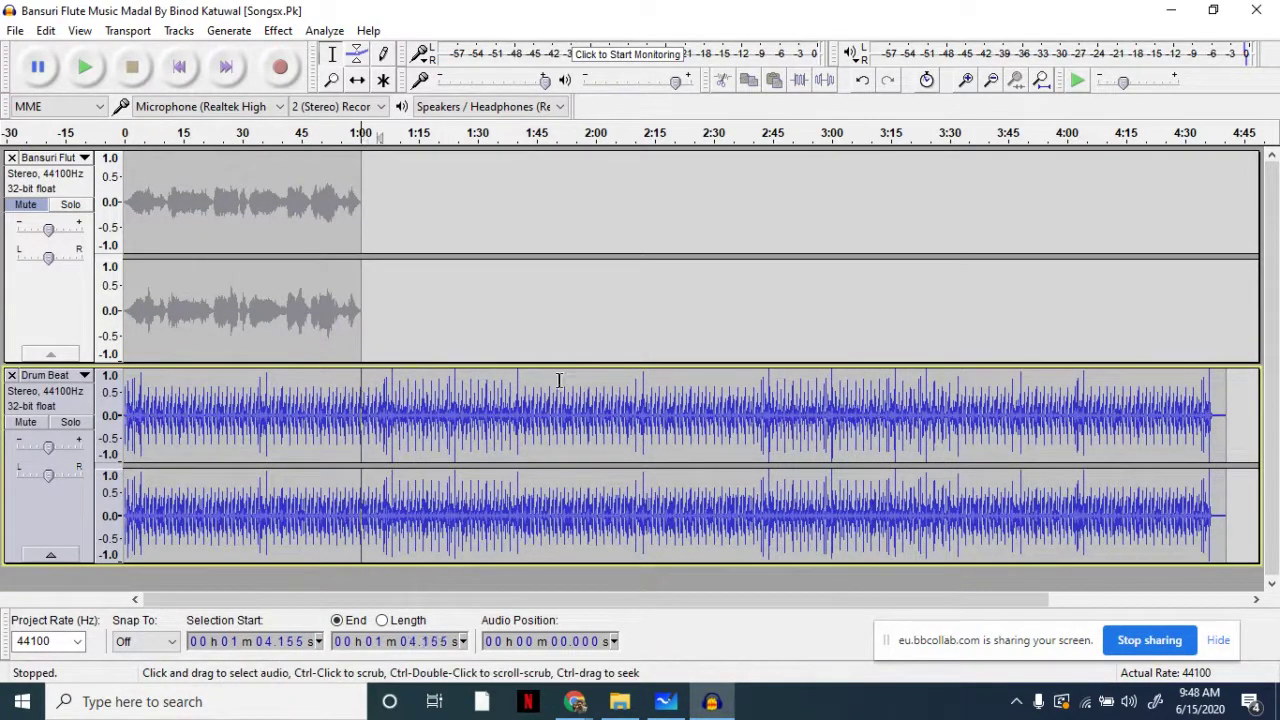
left_click_drag(377, 400, 1250, 475)
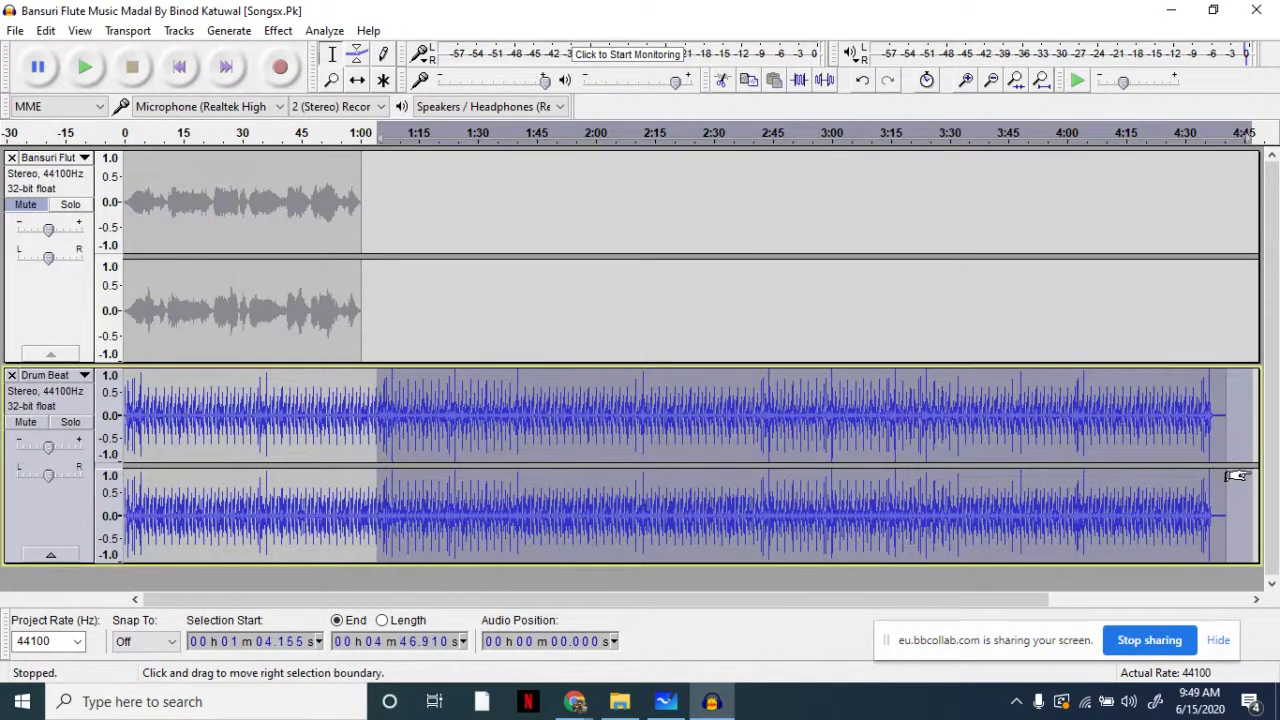
key("Delete")
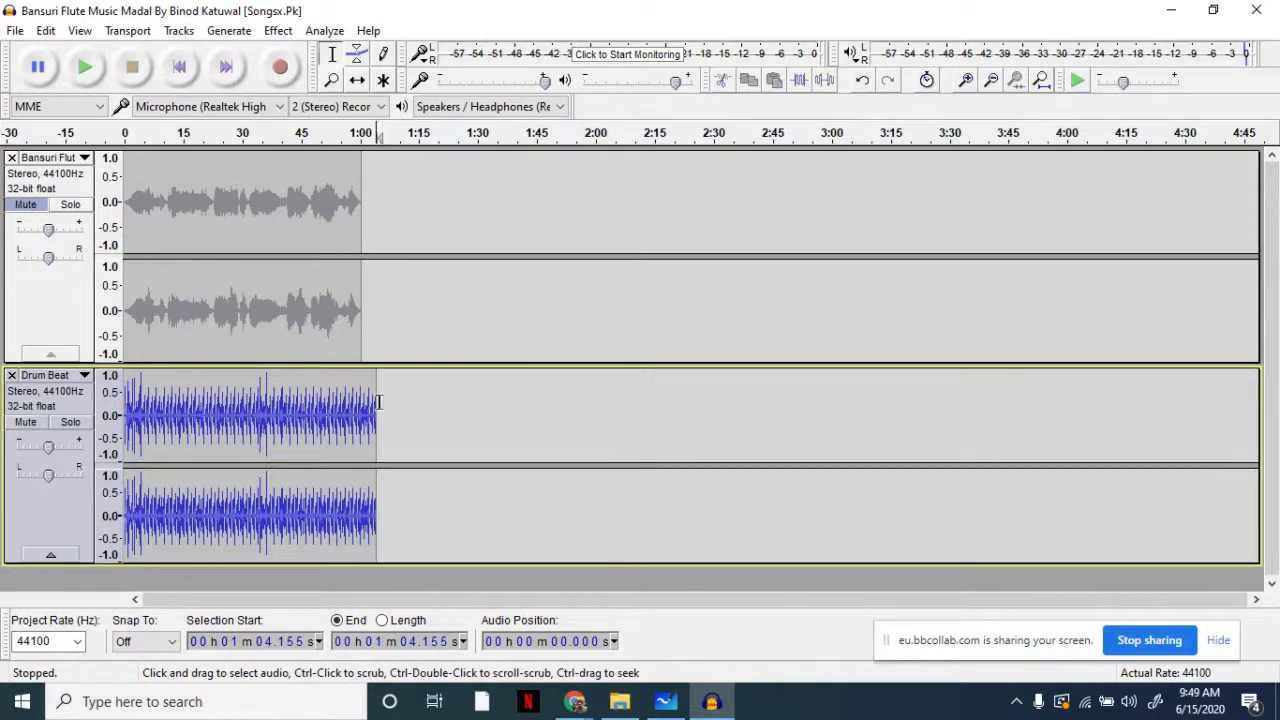
left_click_drag(383, 402, 362, 404)
key("Delete")
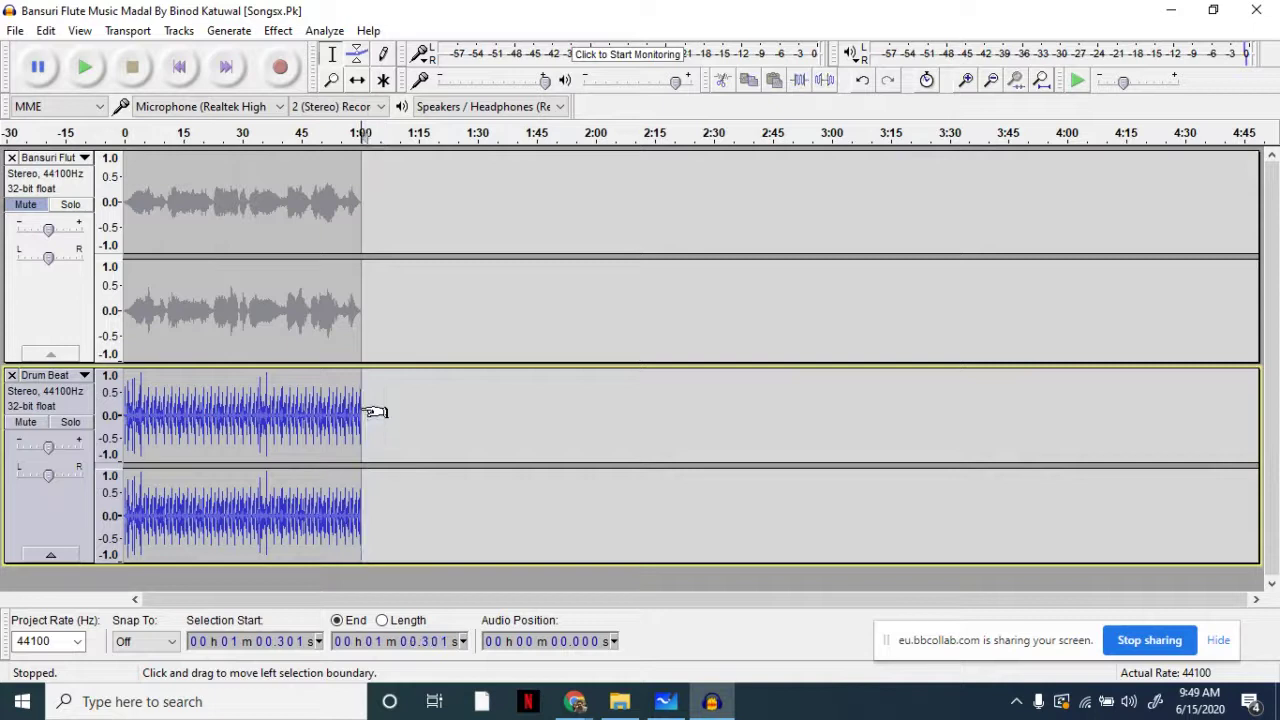
left_click(433, 398)
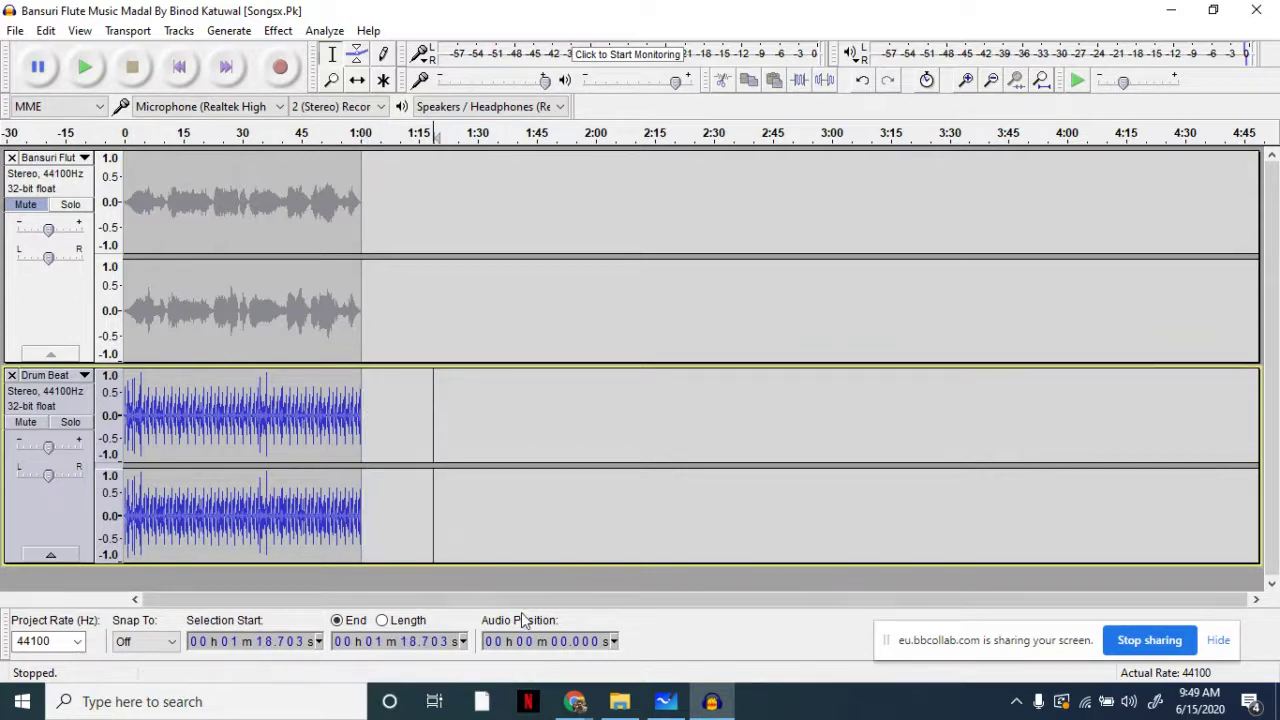
Step: Unmute the flute track and play both tracks together from the very beginning, shrinking the flute track's display height during playback
left_click(14, 206)
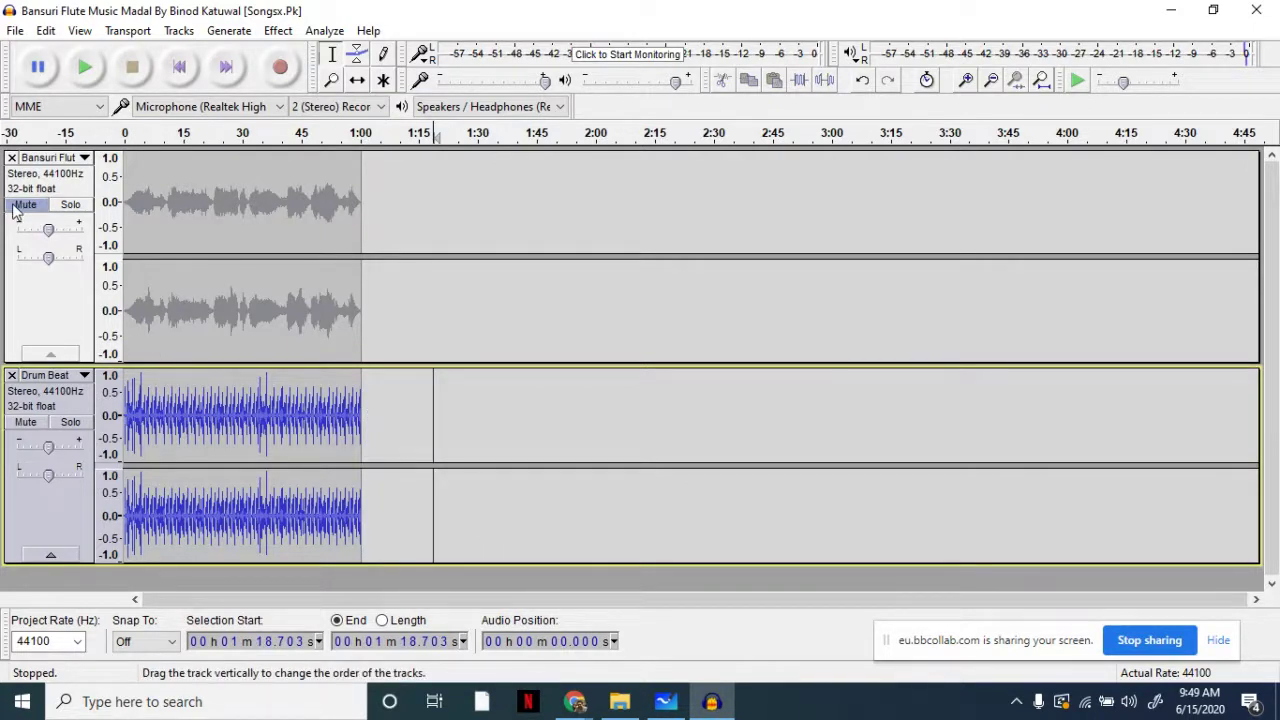
left_click(127, 388)
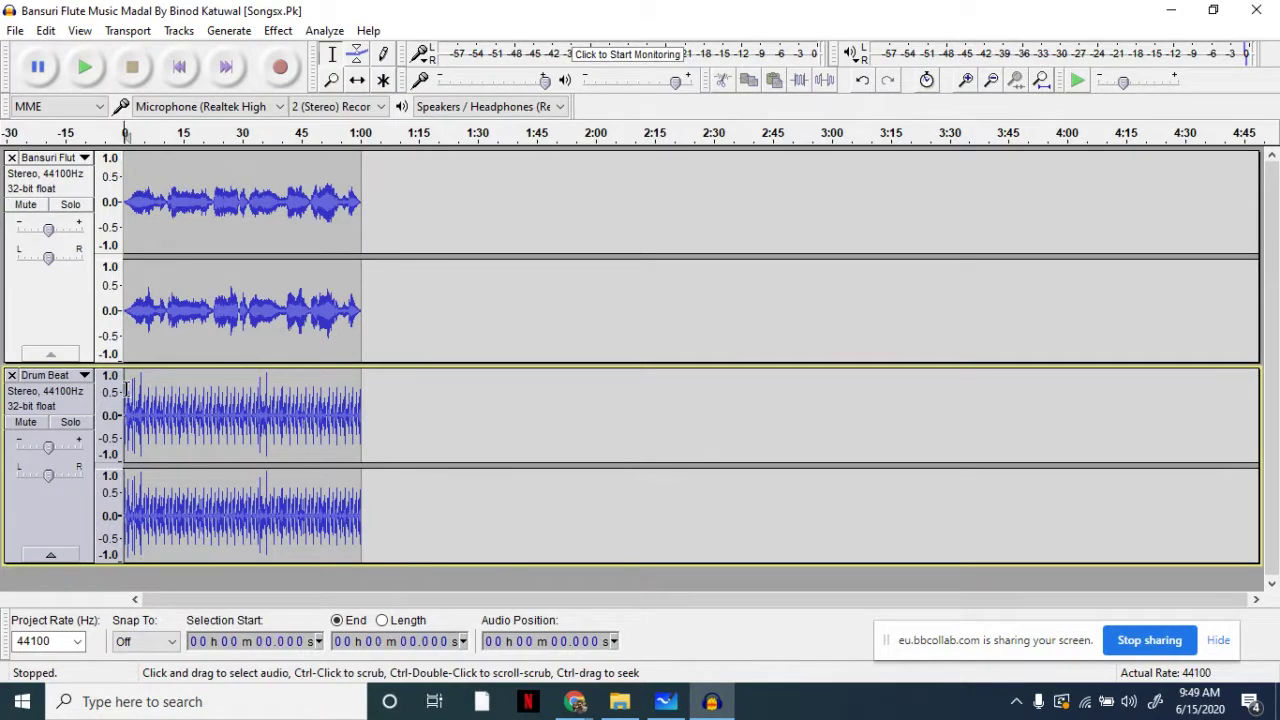
key("space")
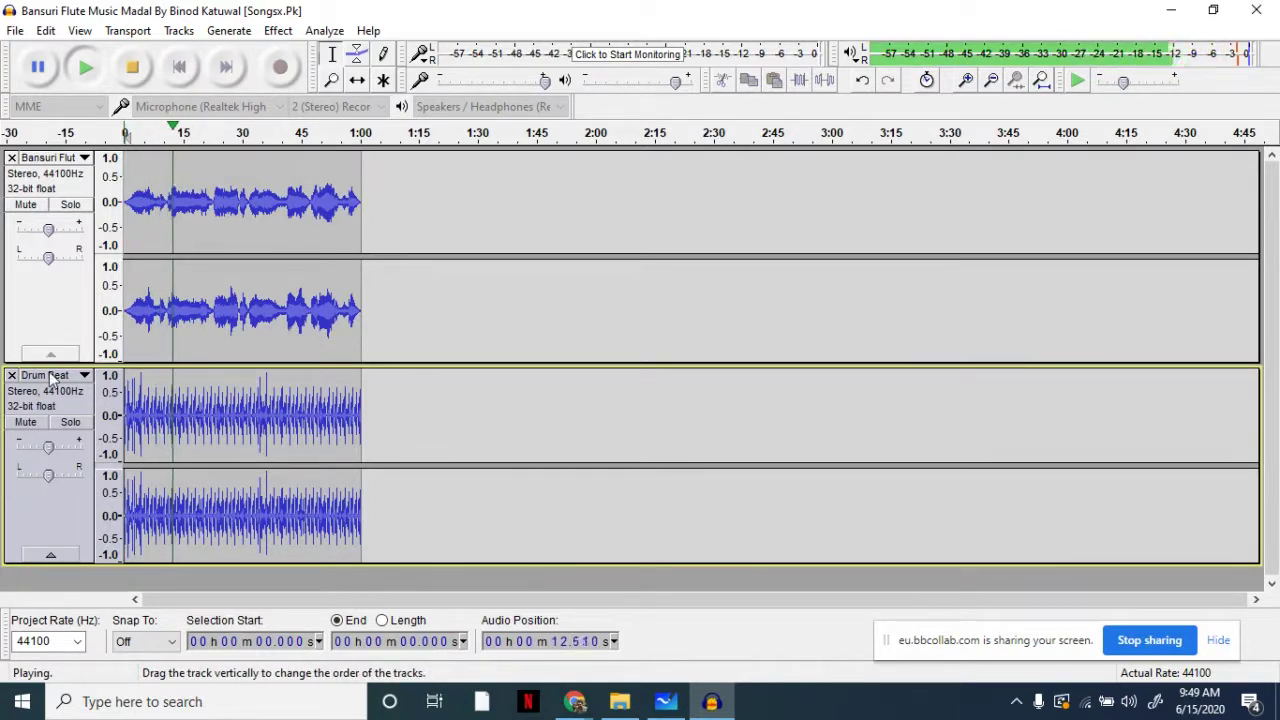
left_click_drag(50, 358, 50, 314)
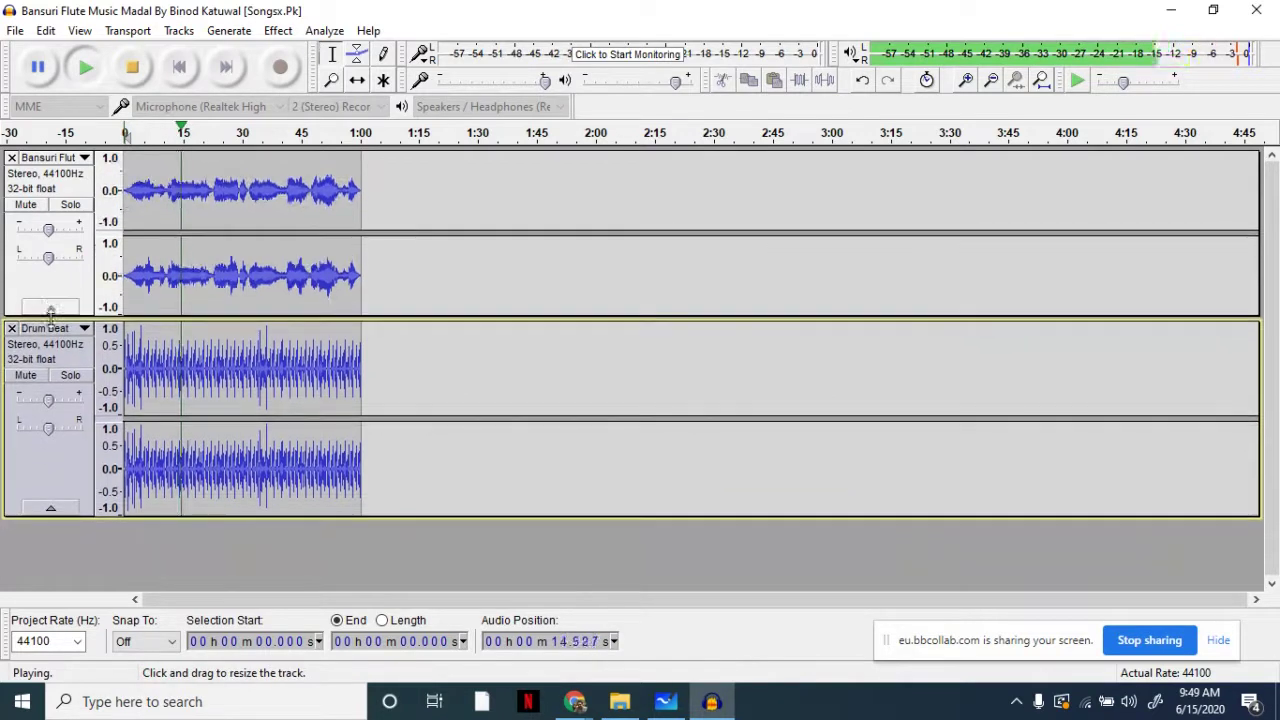
Step: Reduce the display heights of the drum beat and flute tracks and stop the playback
left_click_drag(77, 517, 76, 502)
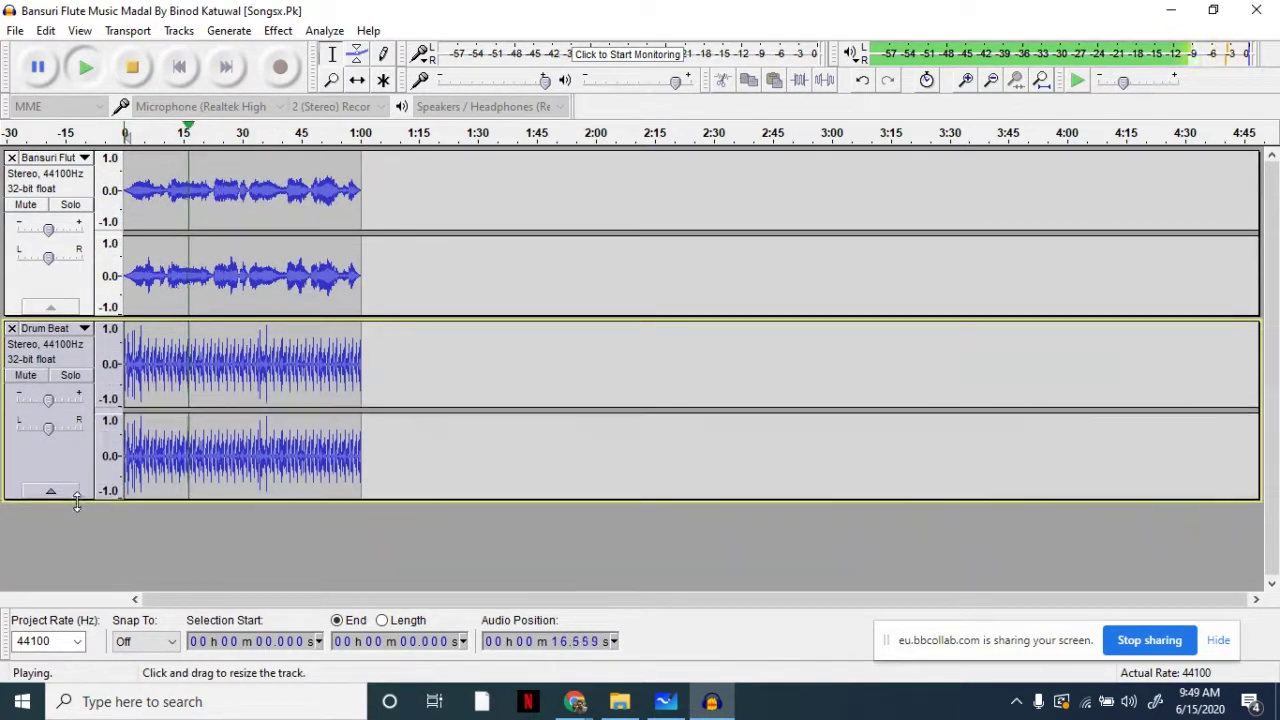
key("space")
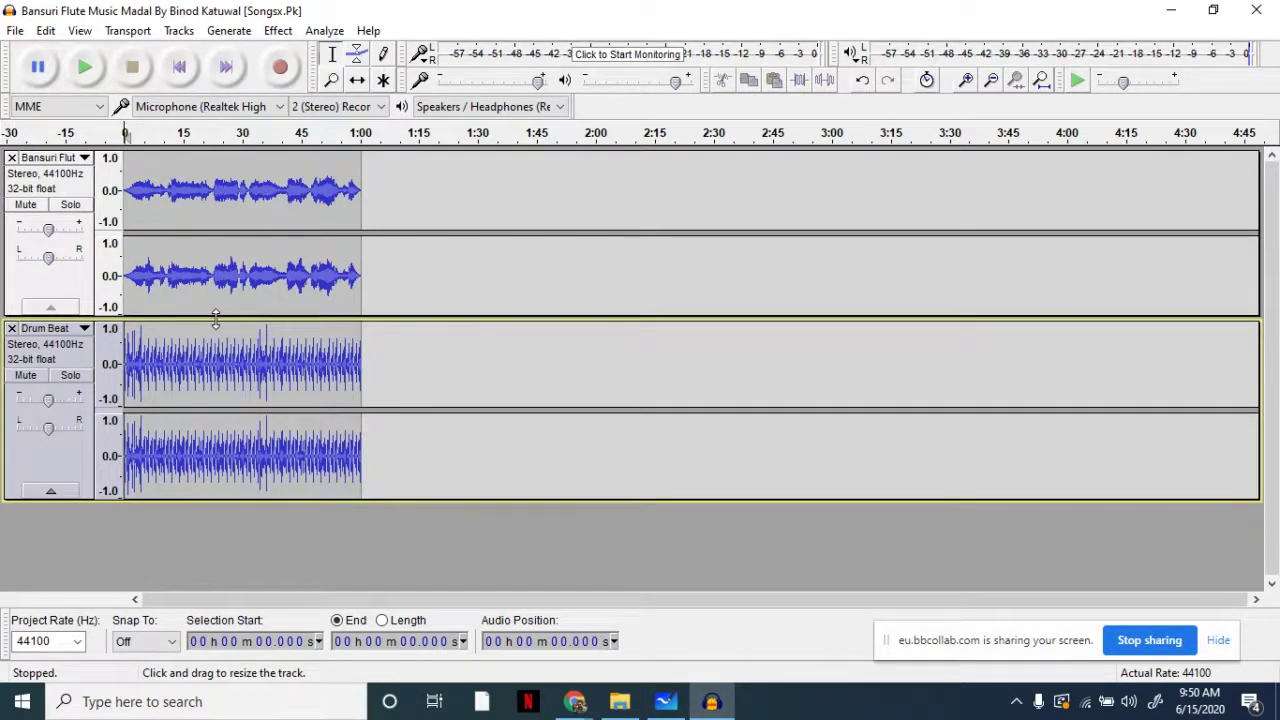
left_click_drag(215, 318, 212, 300)
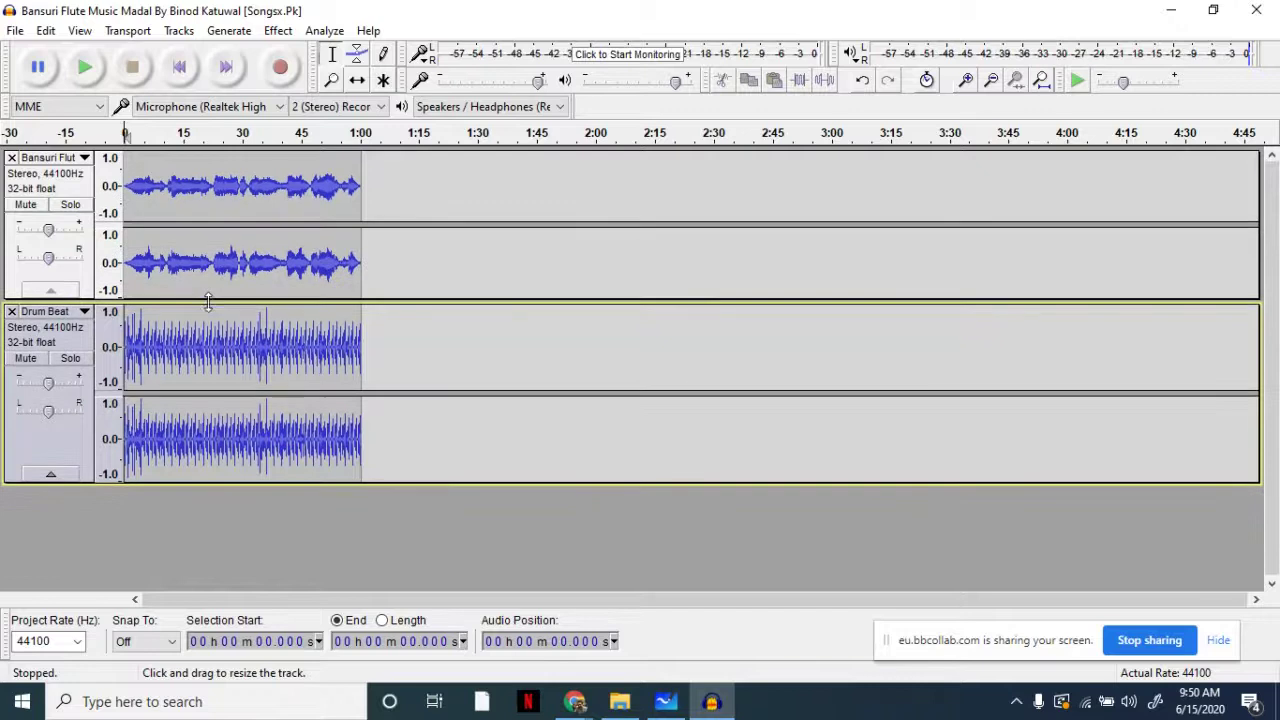
left_click(208, 477)
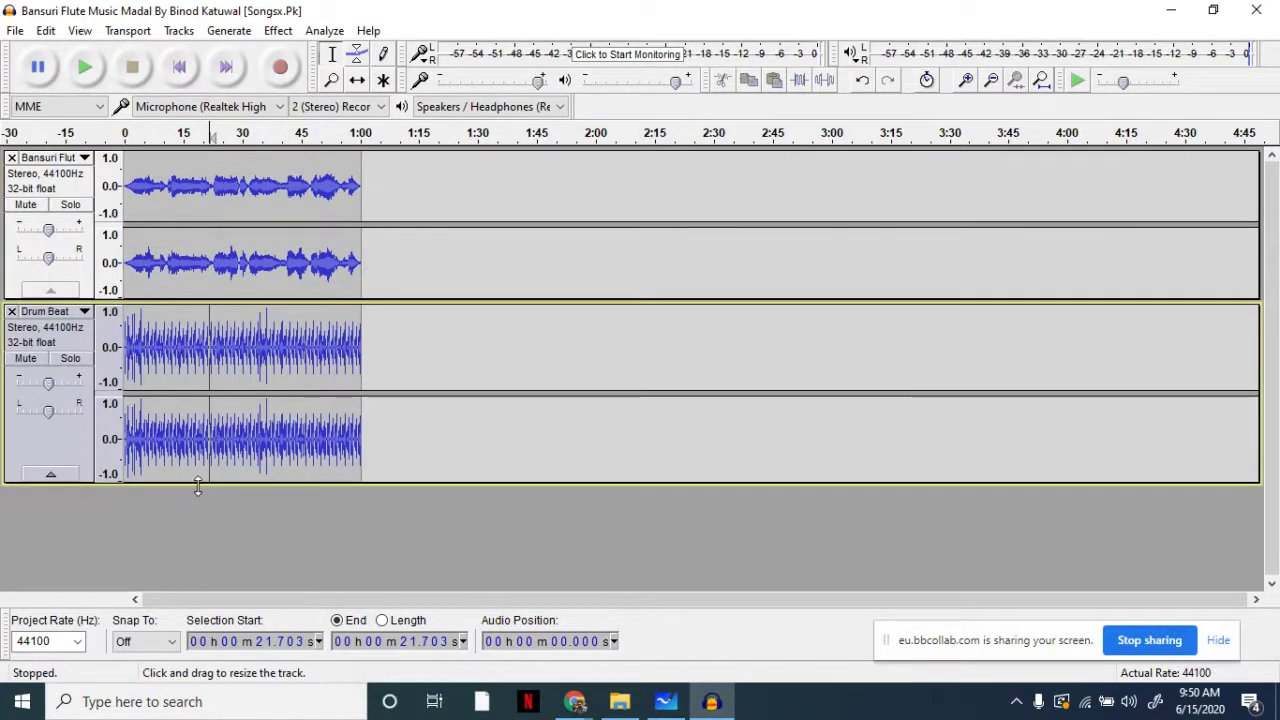
left_click_drag(197, 485, 196, 472)
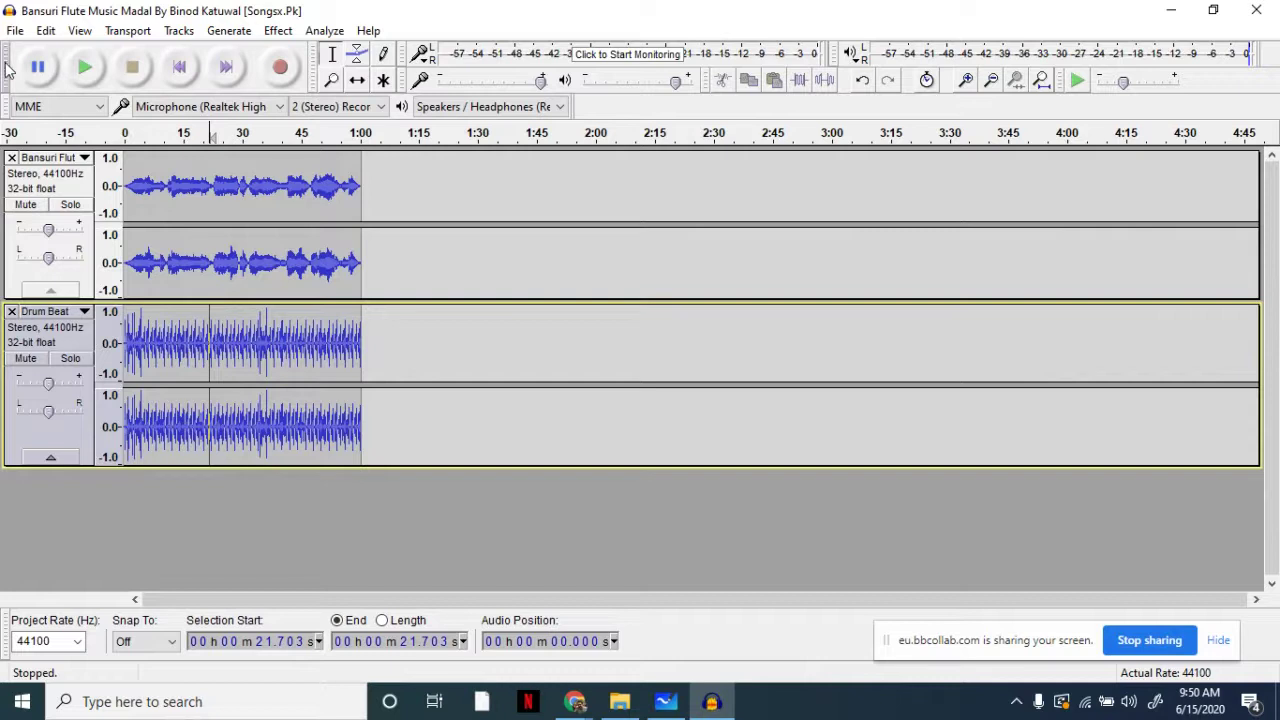
Step: Import the Guitar Only No Voice audio file from the Mission Sound folder as a third track
left_click(16, 32)
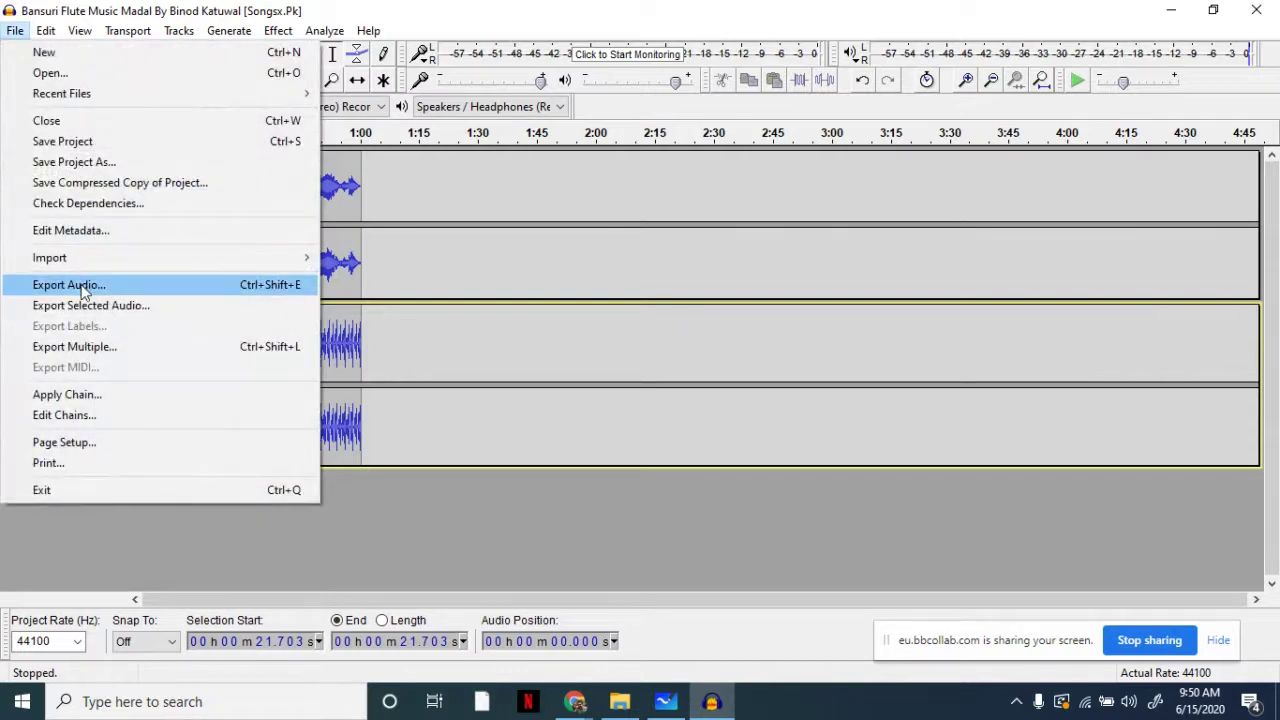
mouse_move(88, 262)
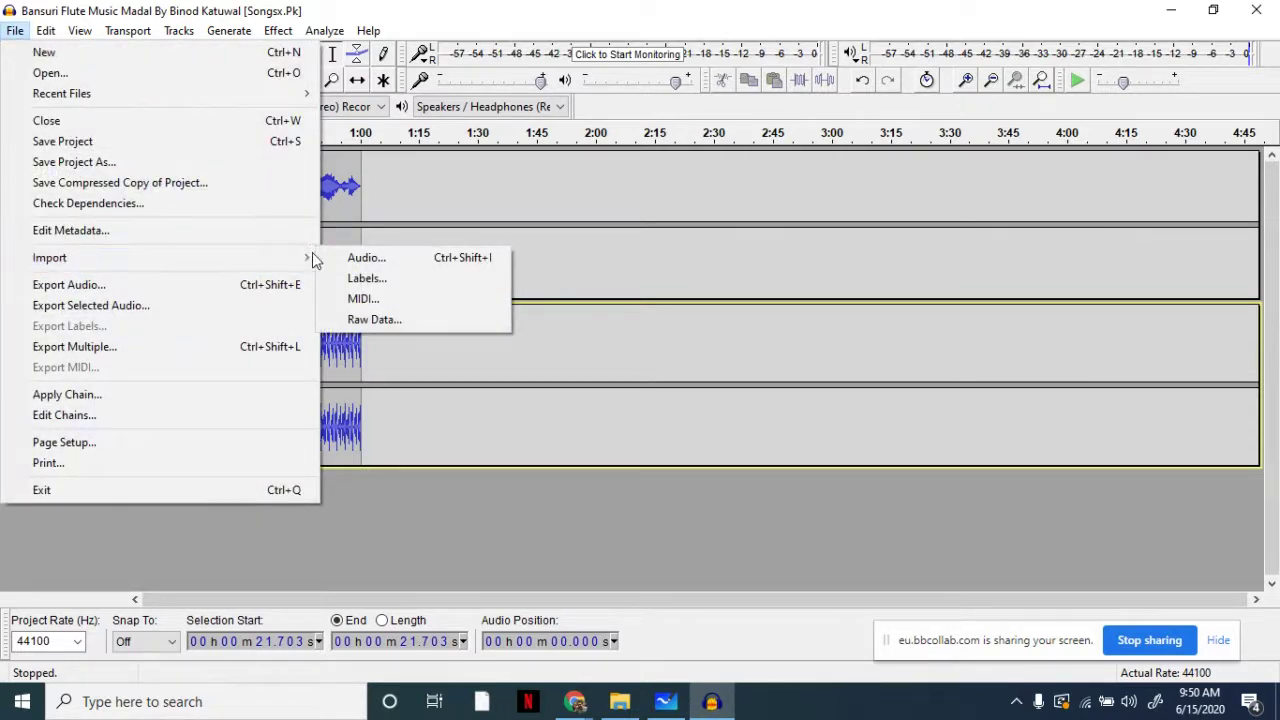
left_click(345, 262)
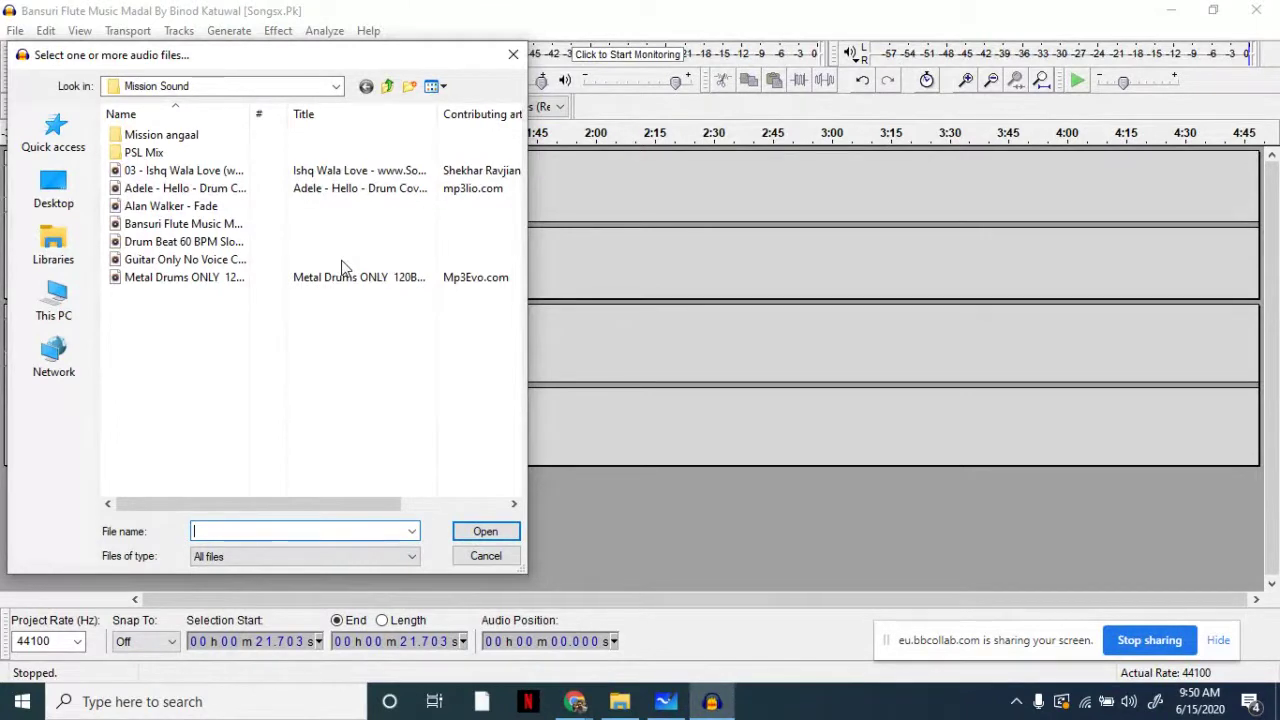
left_click(200, 262)
double_click(200, 262)
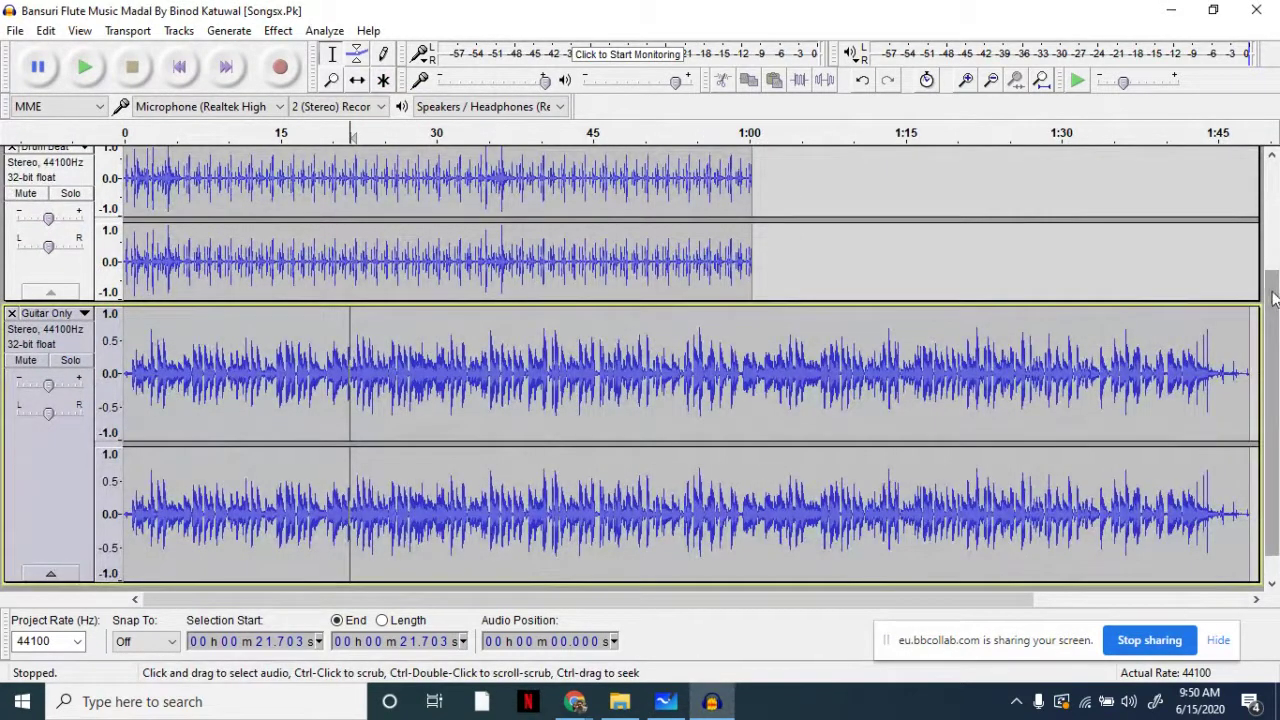
Step: Mute the flute and drum beat tracks and play the guitar track alone from 0.450 s, then stop playback
scroll(1272, 297, "up", 4)
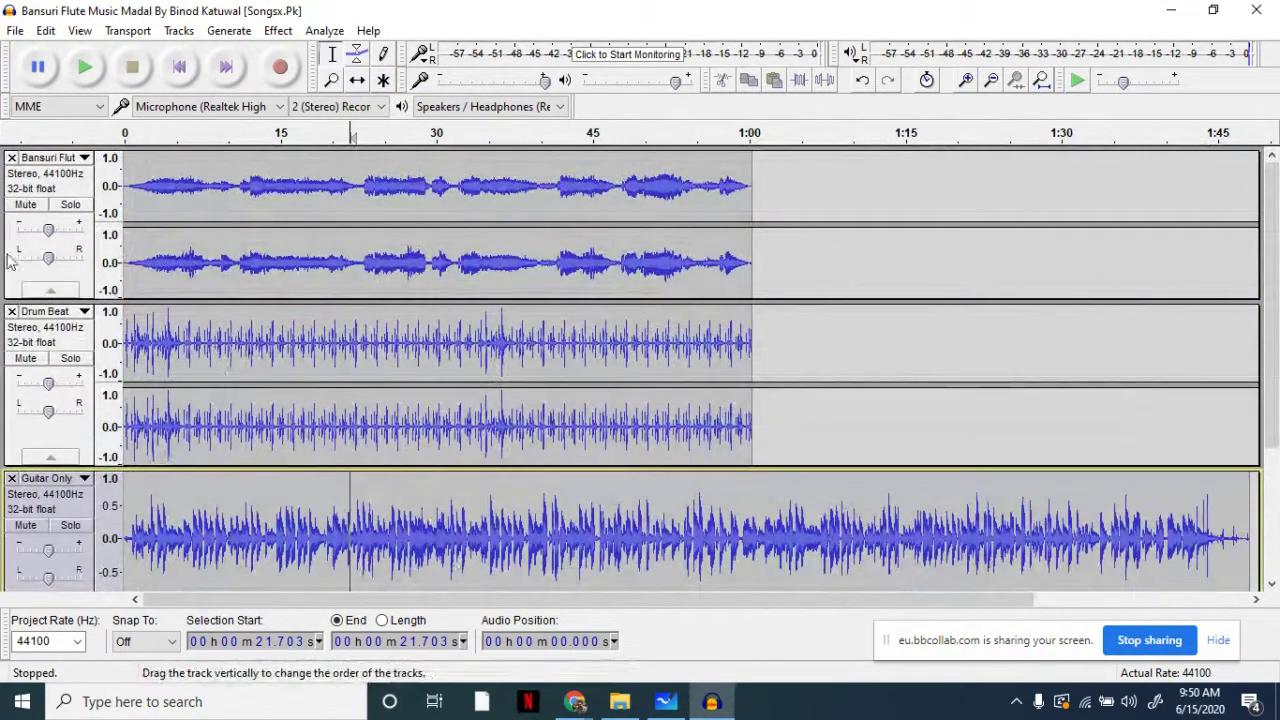
left_click(25, 204)
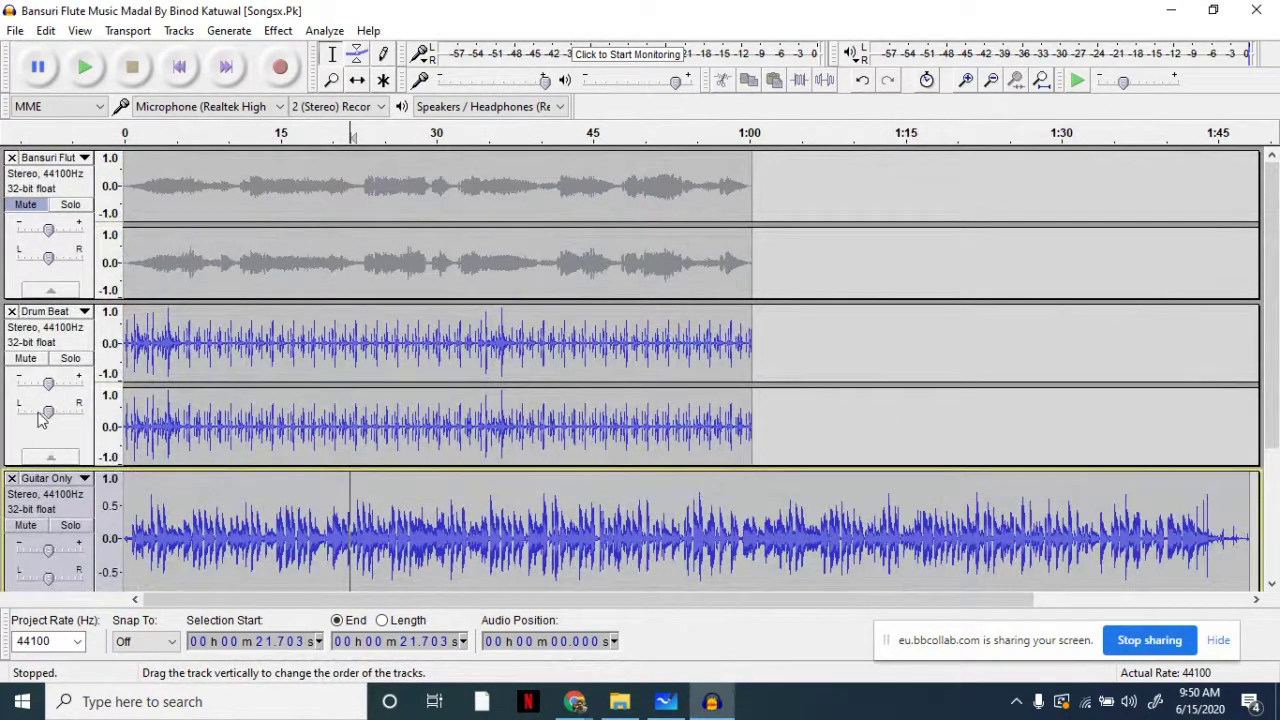
left_click(25, 358)
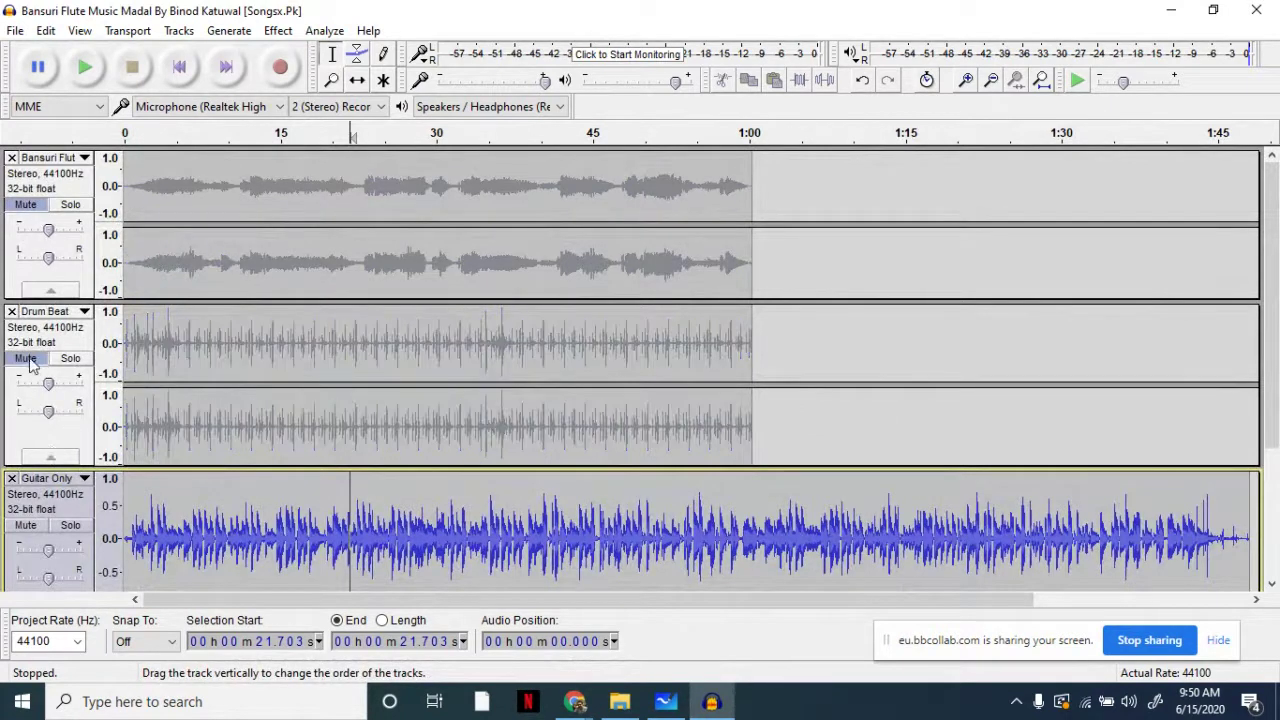
scroll(128, 531, "down", 3)
left_click(129, 531)
key("space")
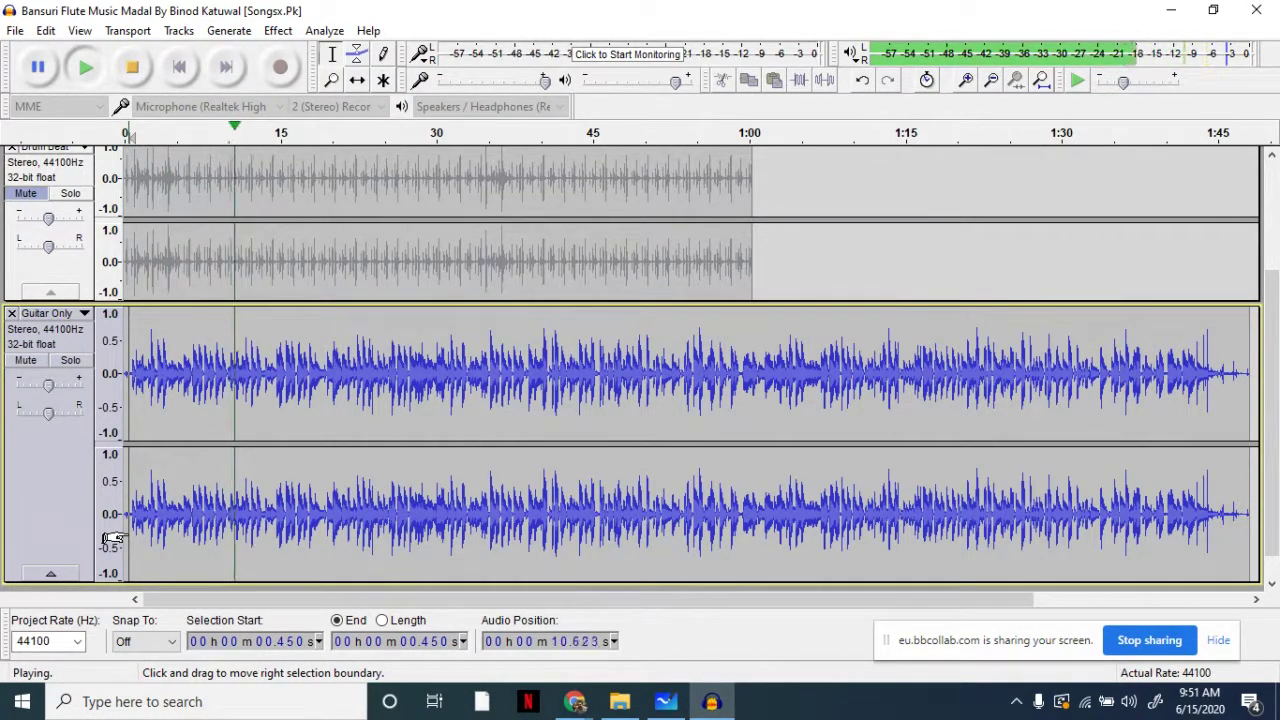
key("space")
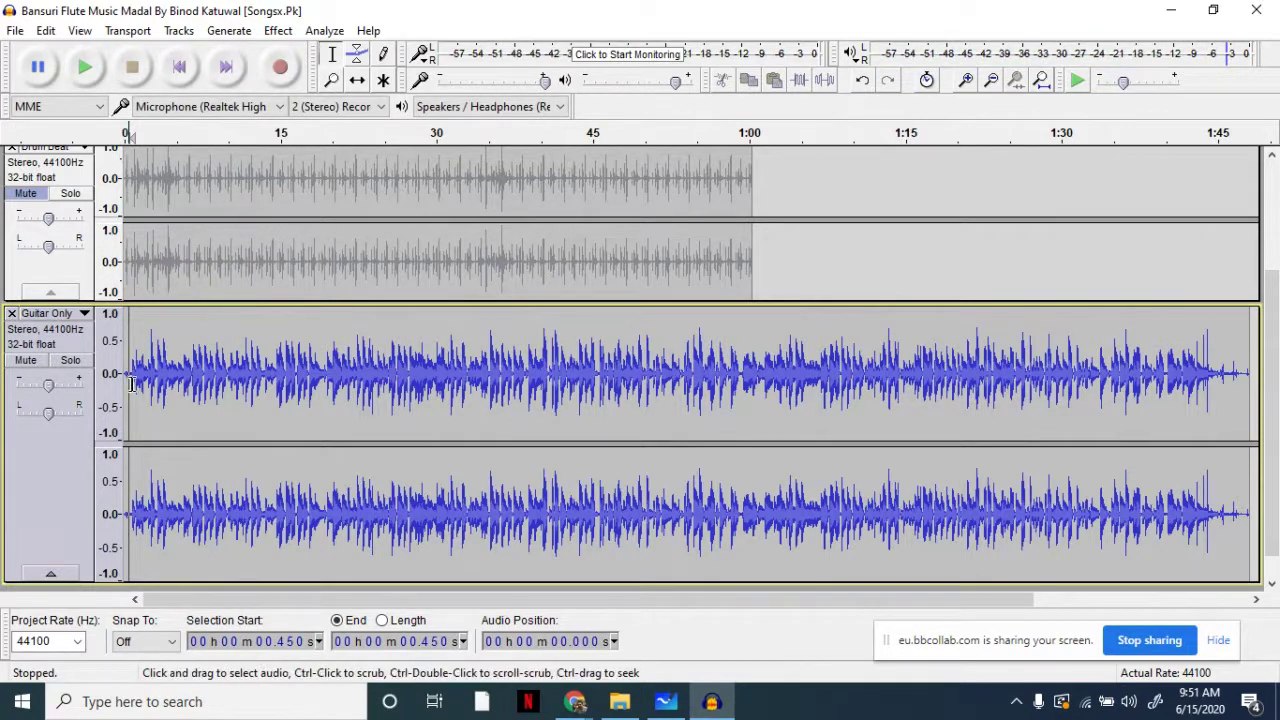
Step: Trim the guitar track by deleting its brief quiet opening and everything after 1 min 0.301 s, and reduce its display height
left_click_drag(130, 374, 113, 374)
key("Delete")
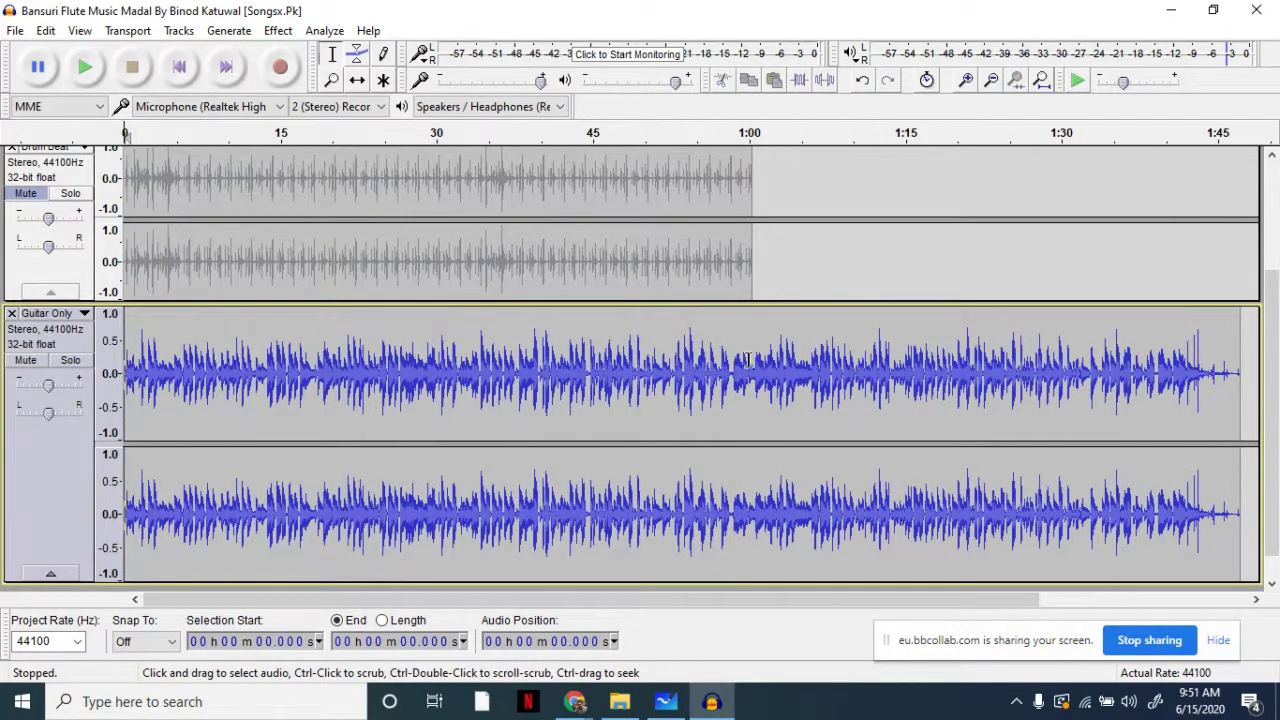
left_click_drag(751, 360, 1245, 365)
key("Delete")
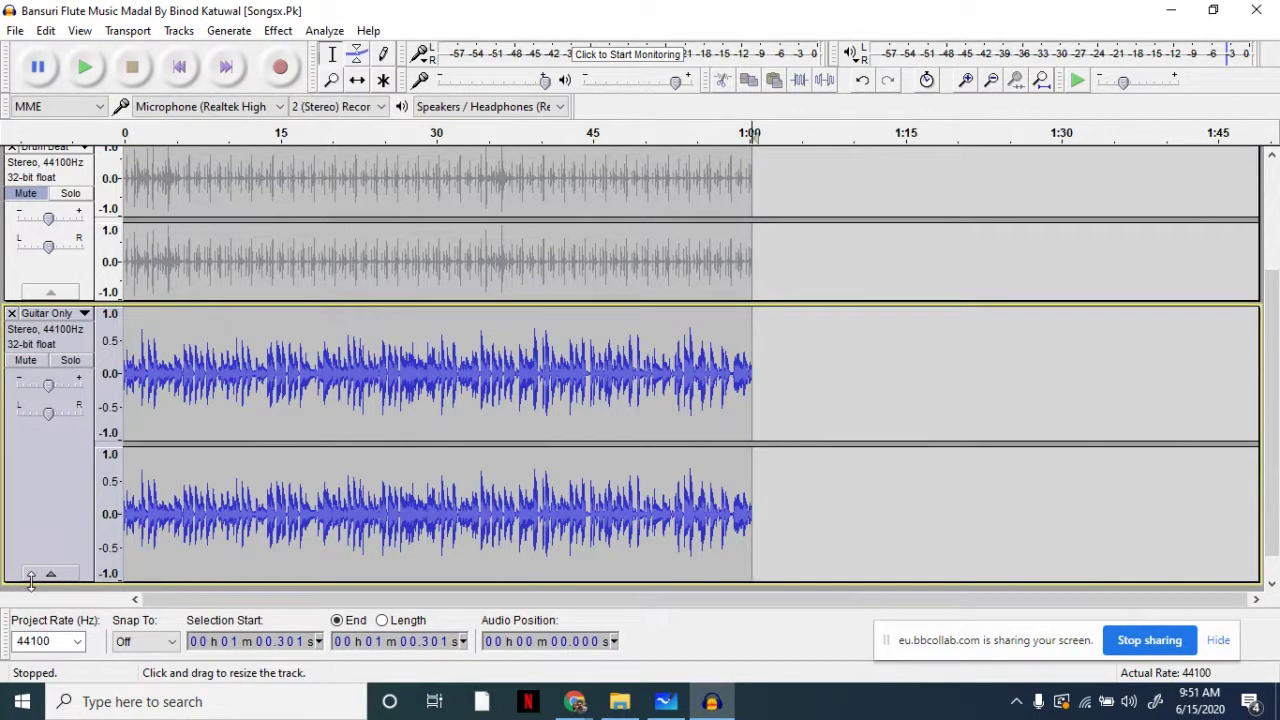
left_click_drag(30, 583, 27, 444)
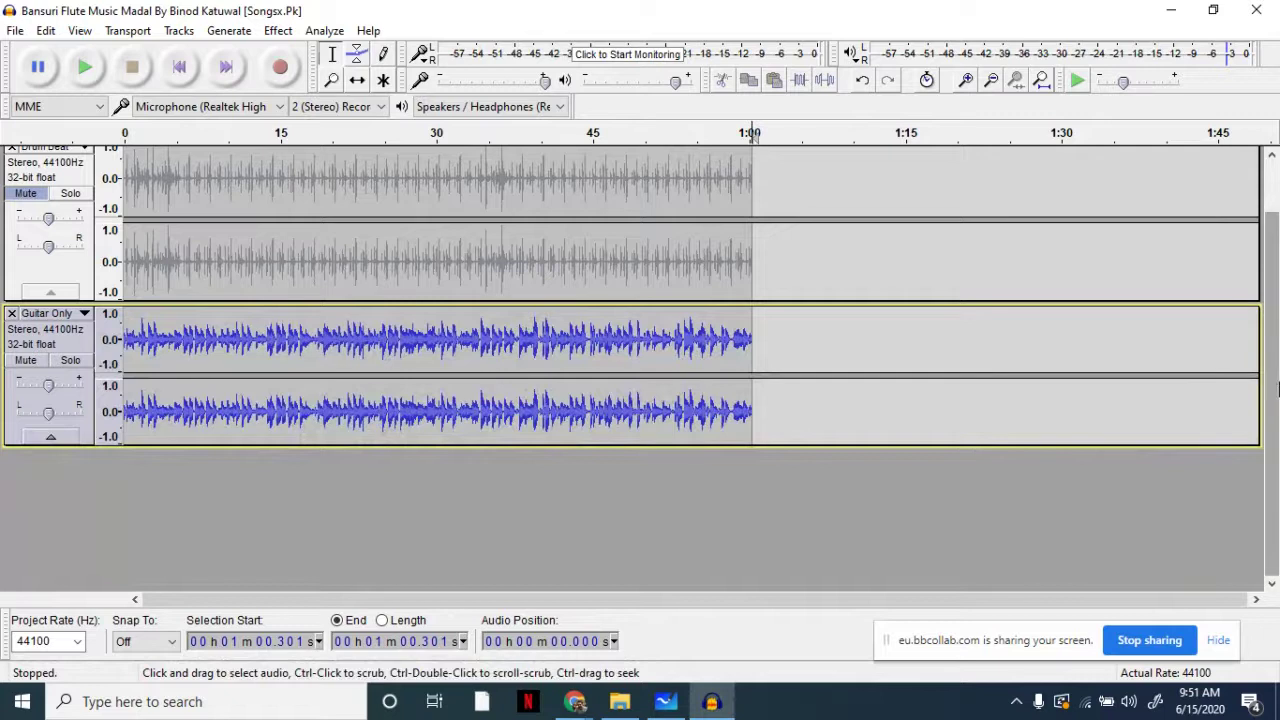
Step: Unmute the flute and drum beat tracks and play all three tracks together from the very beginning
scroll(1275, 376, "up", 5)
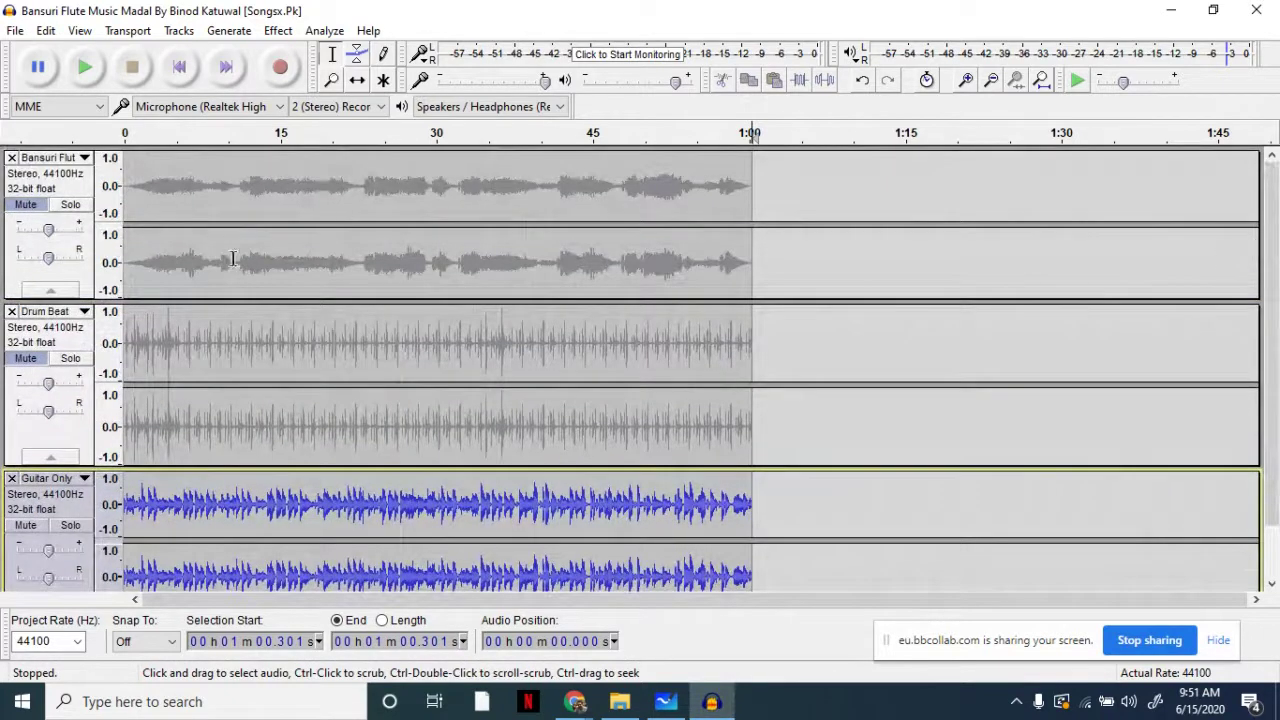
left_click(25, 358)
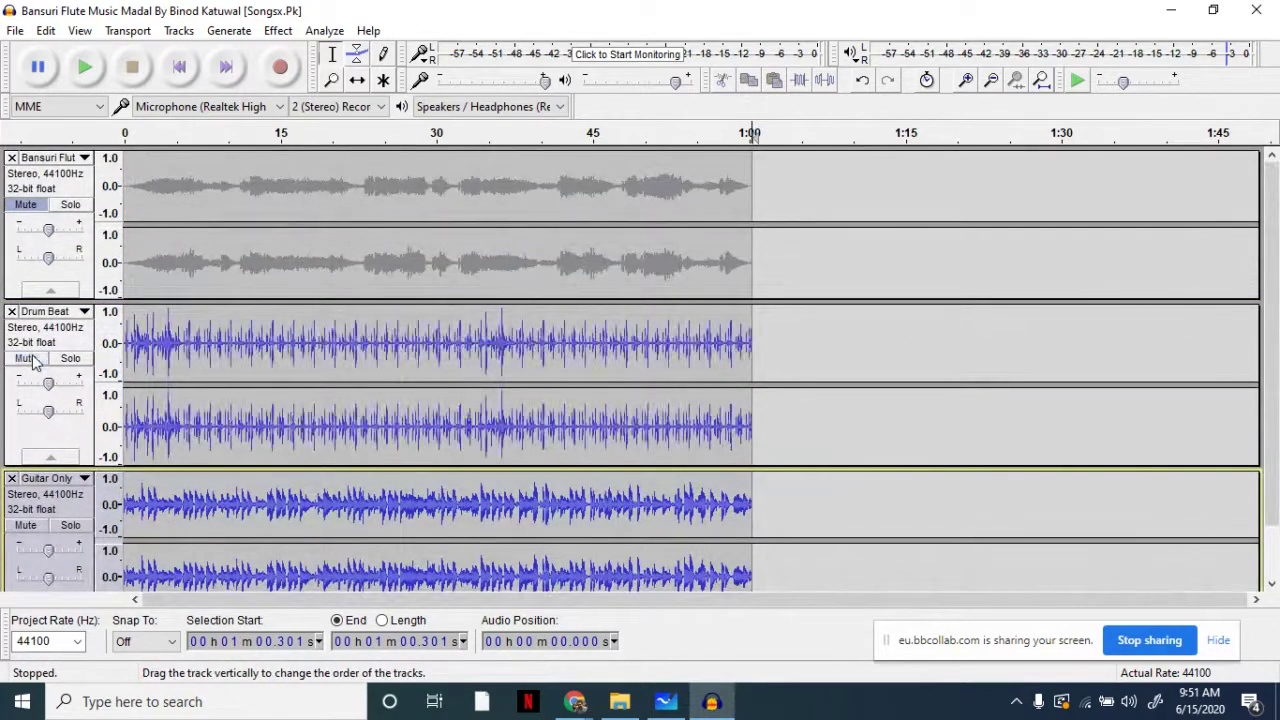
left_click(26, 205)
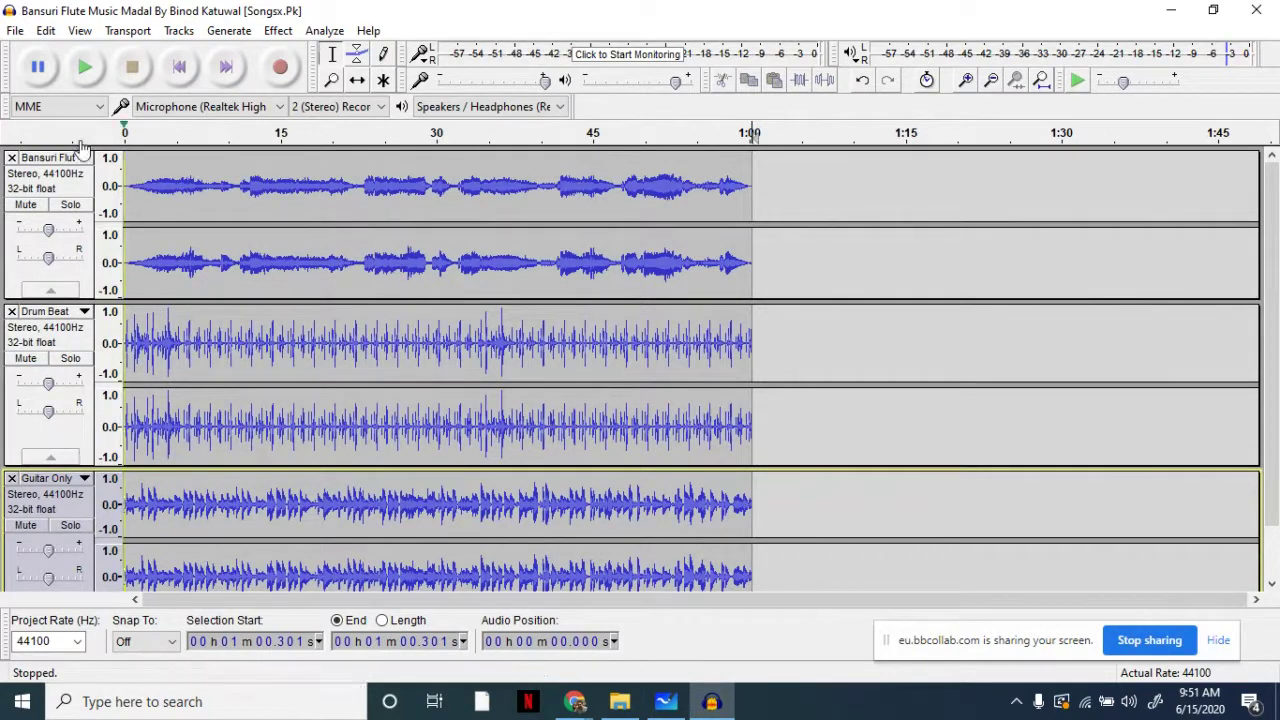
left_click(126, 180)
key("space")
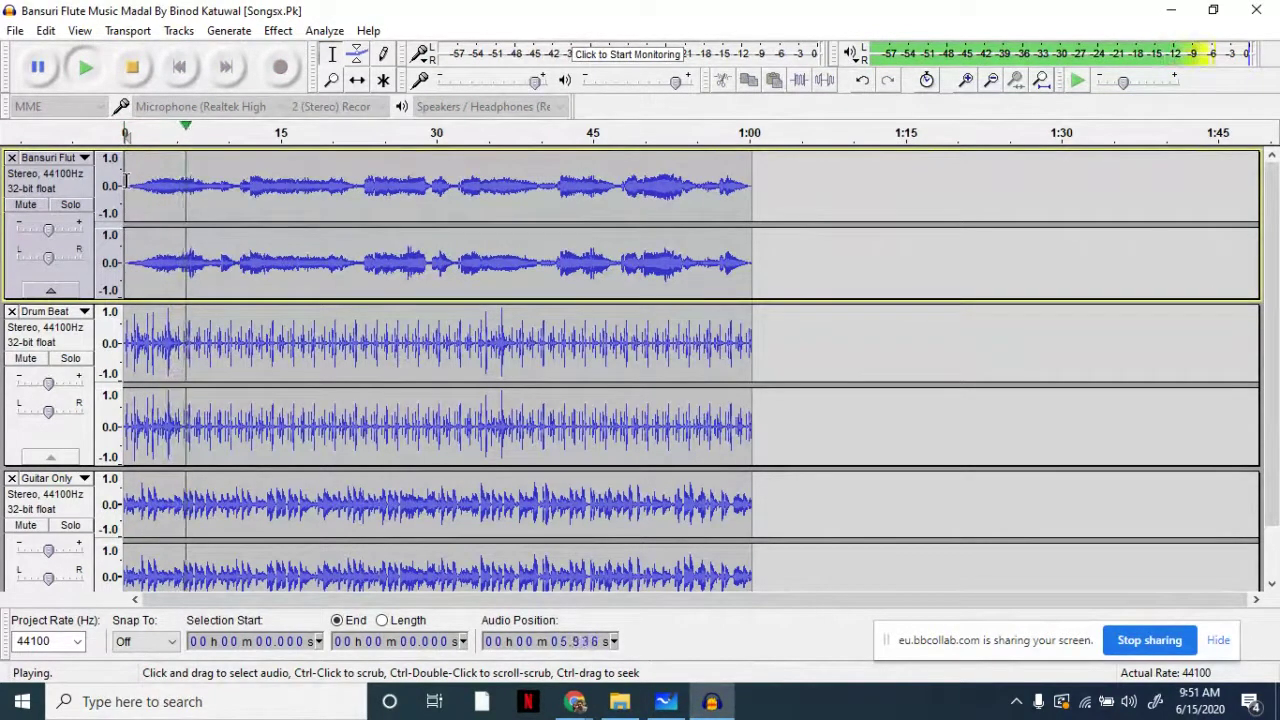
Step: Compare the mix during playback by muting and unmuting the guitar, drum beat and flute tracks in turn, then stop playback
left_click(27, 526)
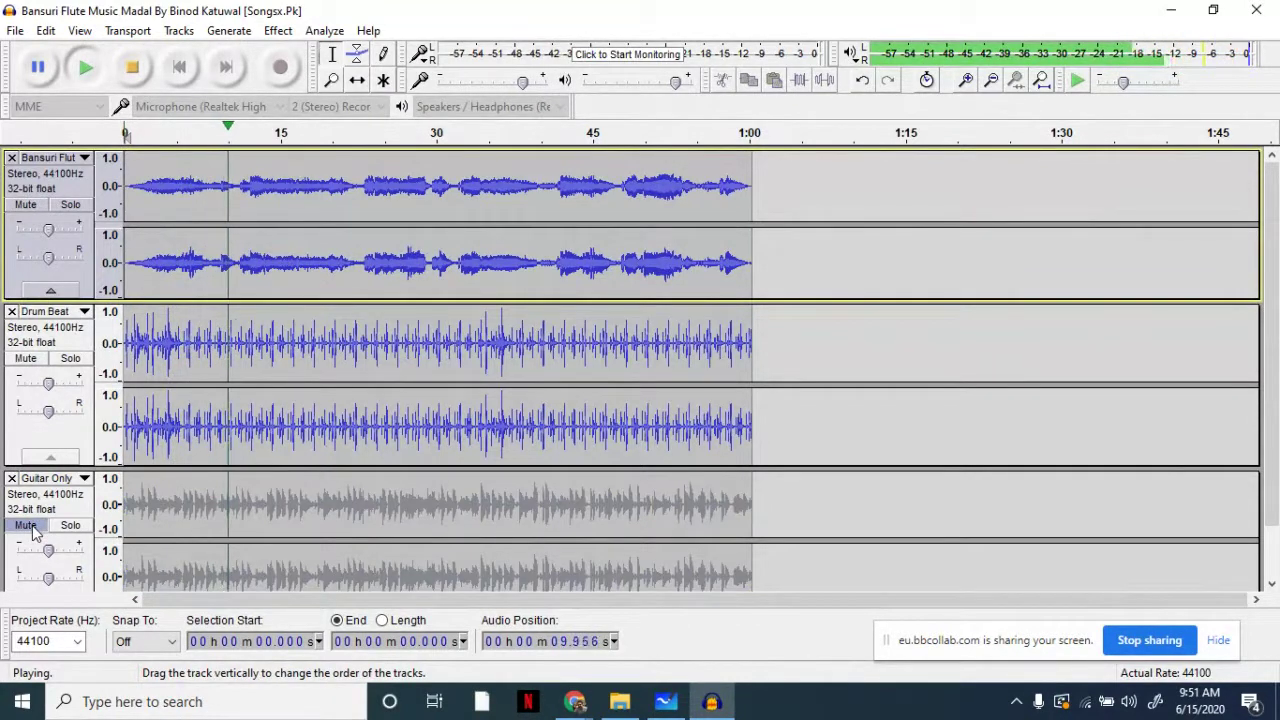
left_click(27, 526)
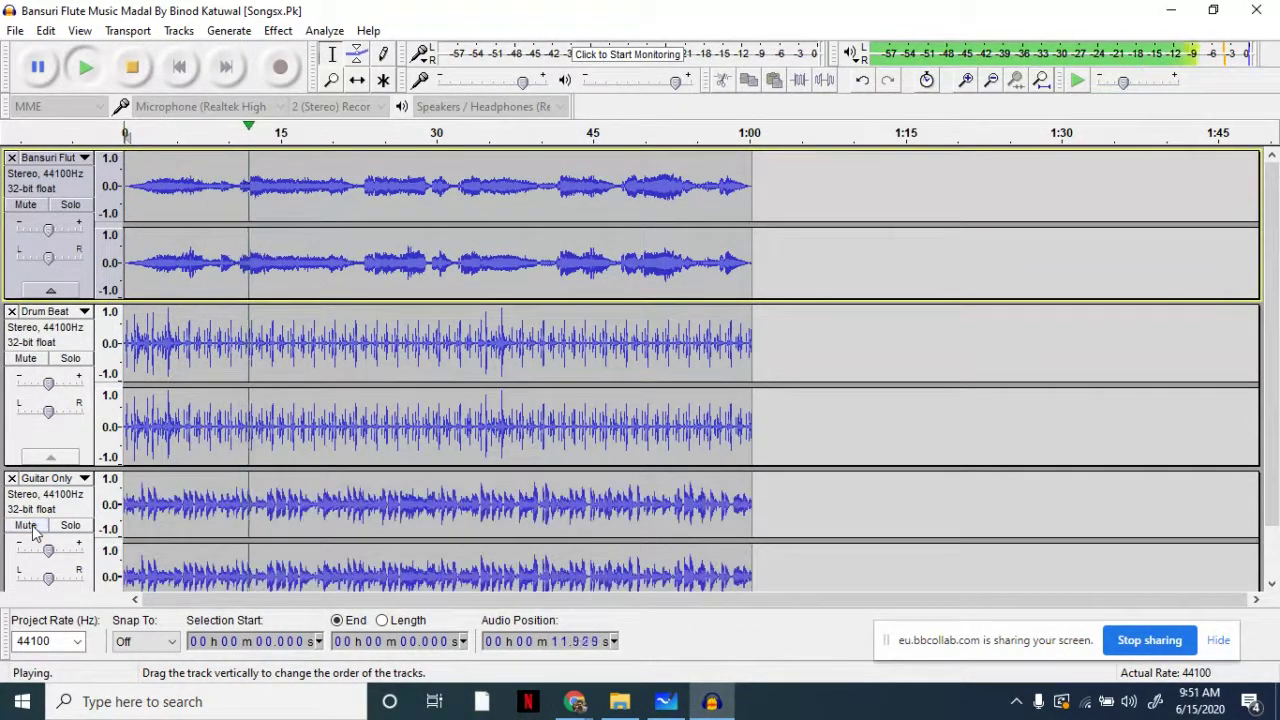
left_click(22, 359)
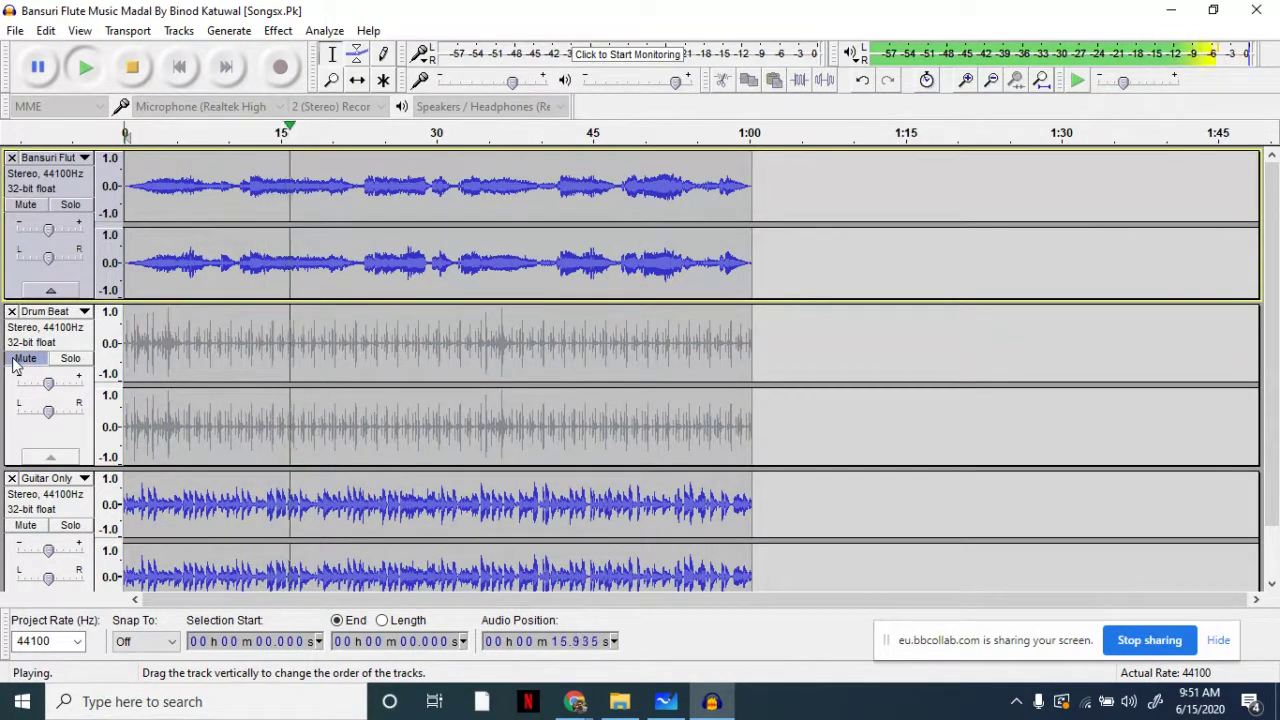
left_click(22, 359)
left_click(27, 205)
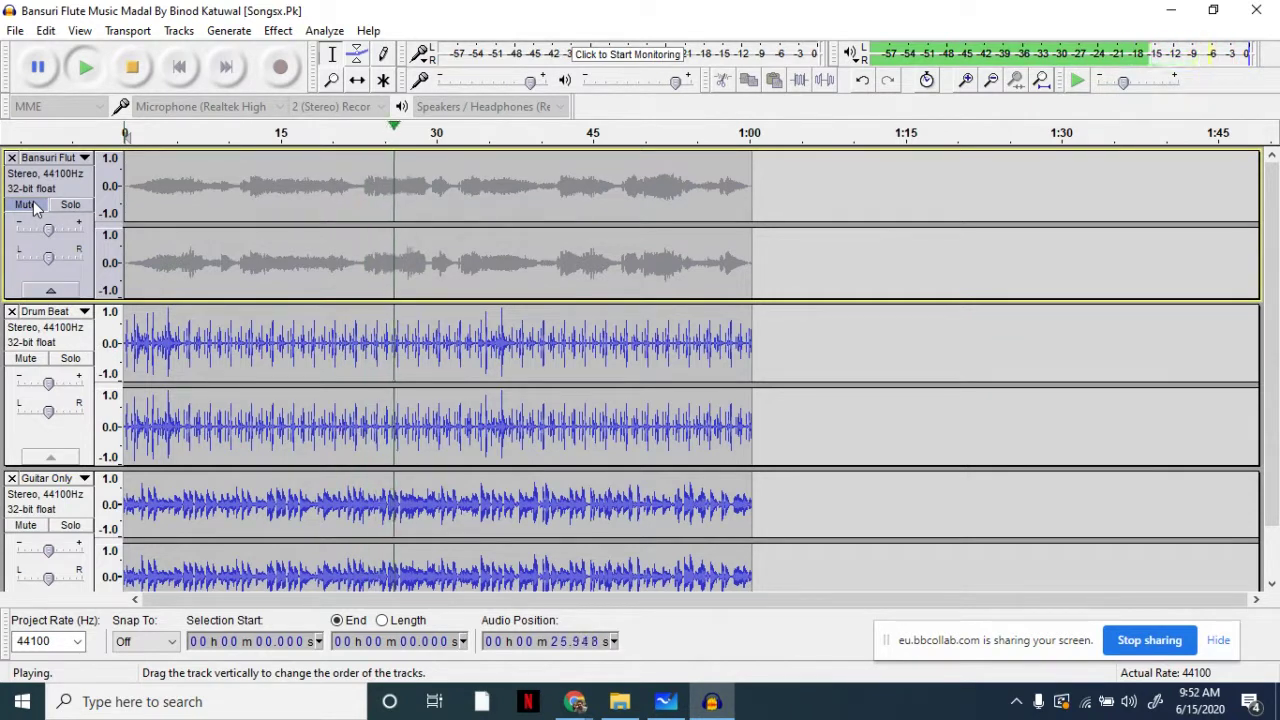
left_click(25, 205)
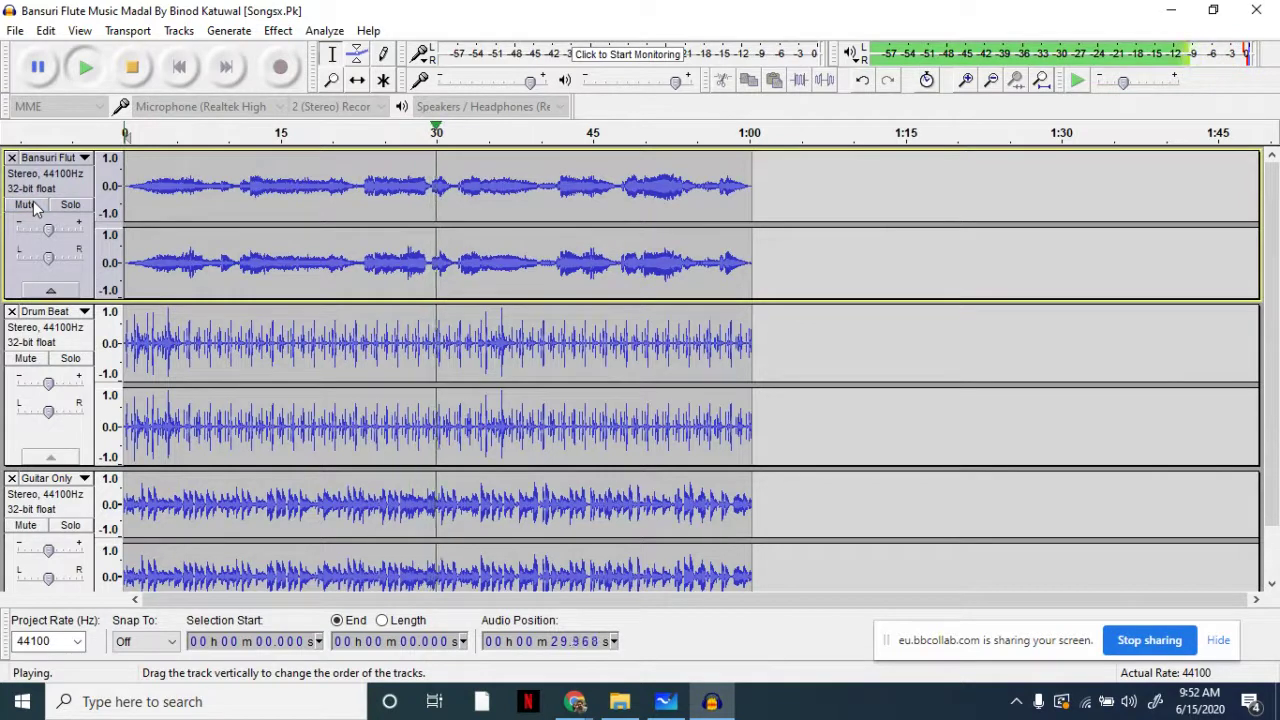
key("space")
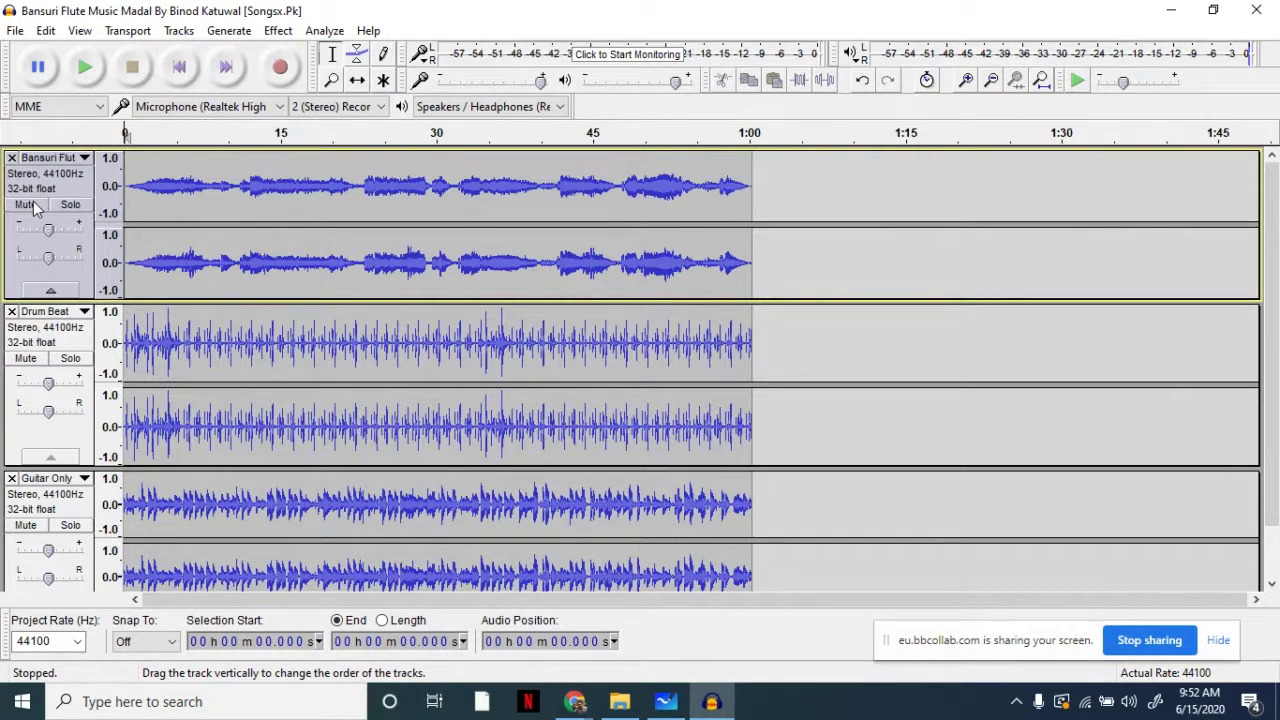
Step: Set up an audio export of the mix named Lect 3, keeping MP3 Files as the file type
left_click(15, 31)
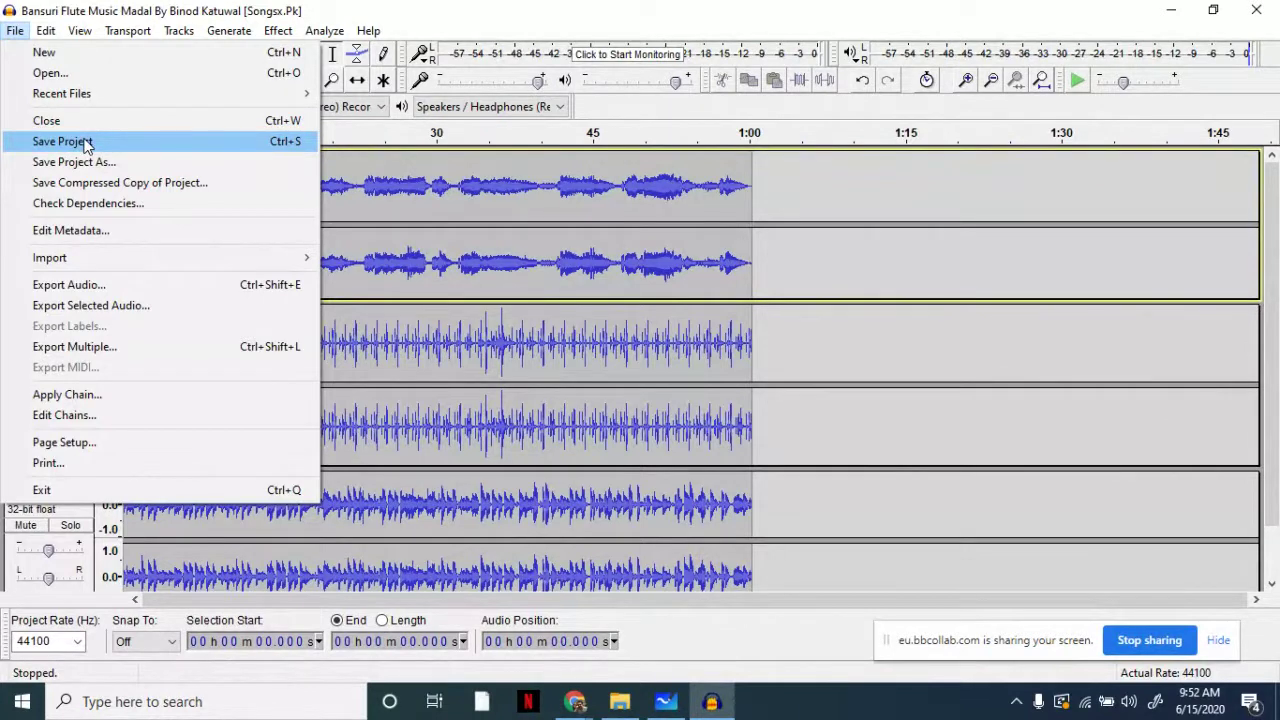
left_click(96, 286)
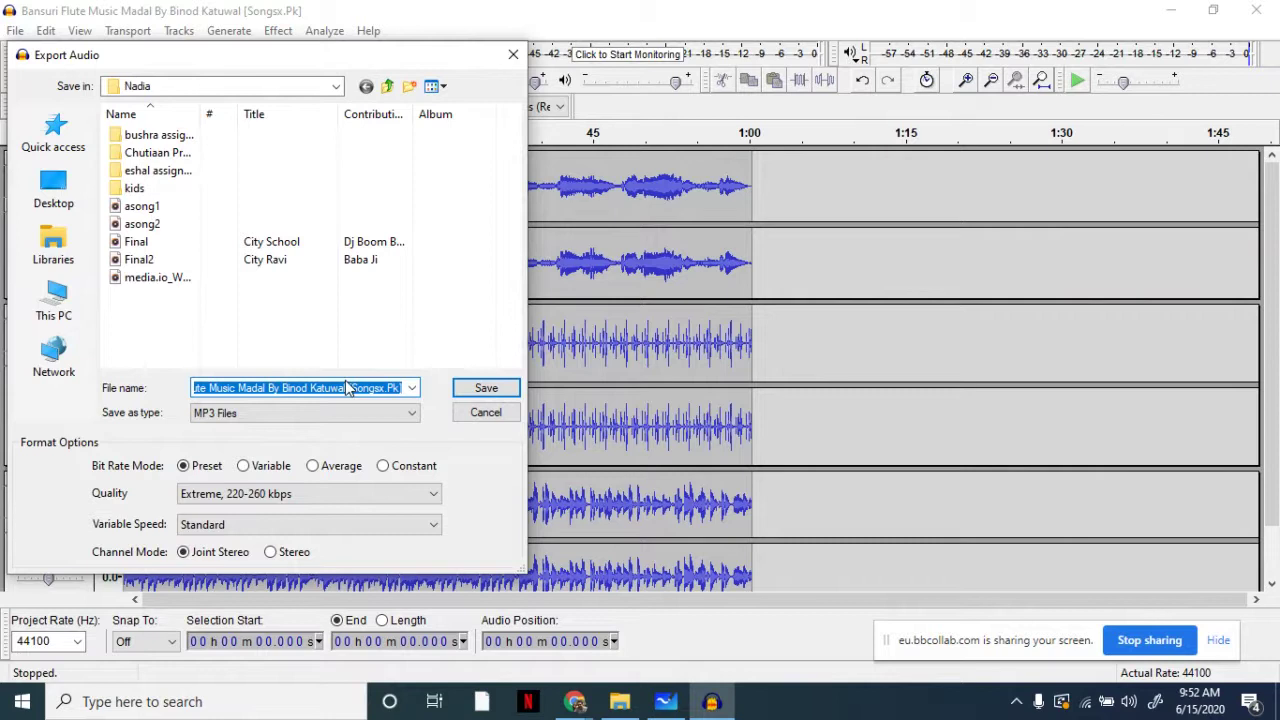
type("Lect 1")
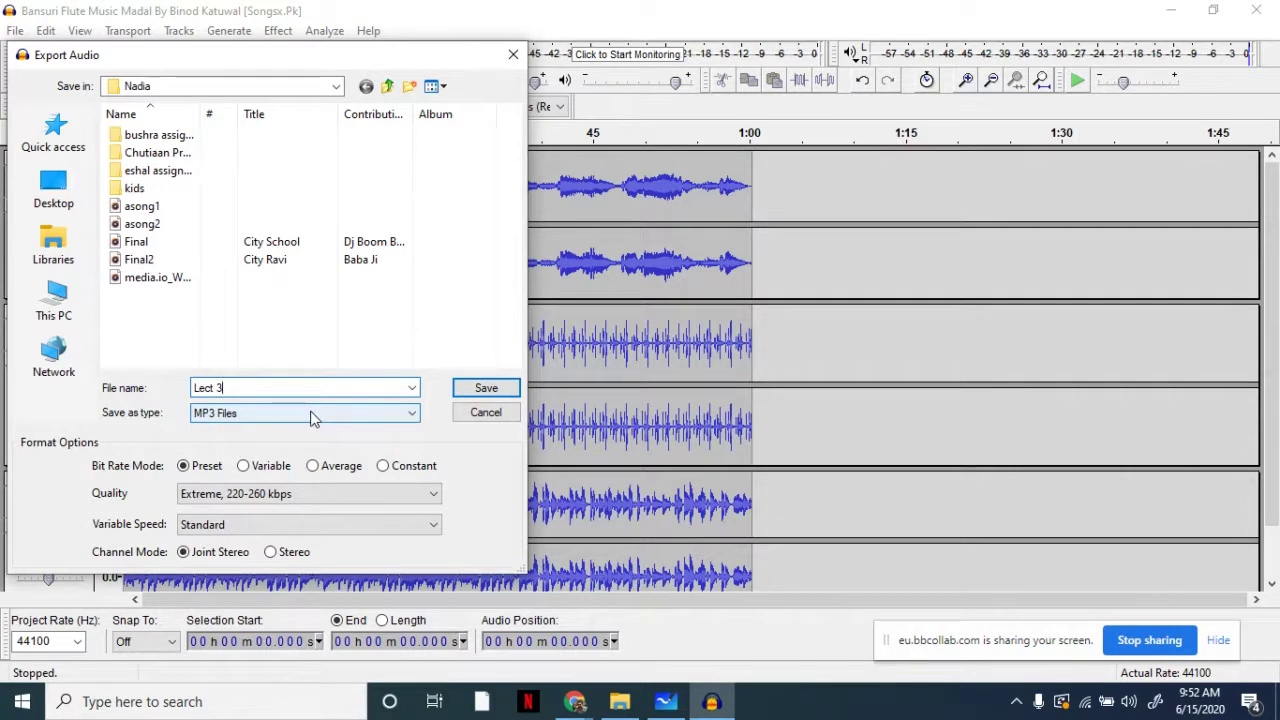
left_click(311, 416)
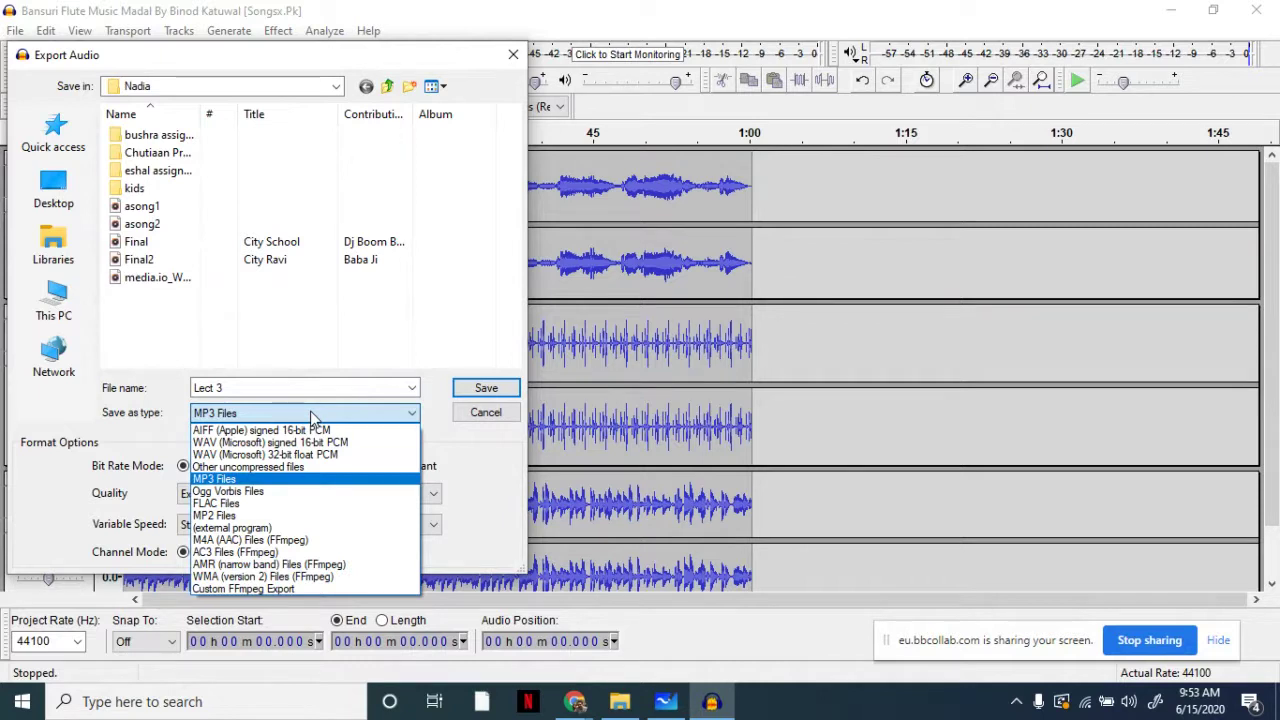
left_click(311, 416)
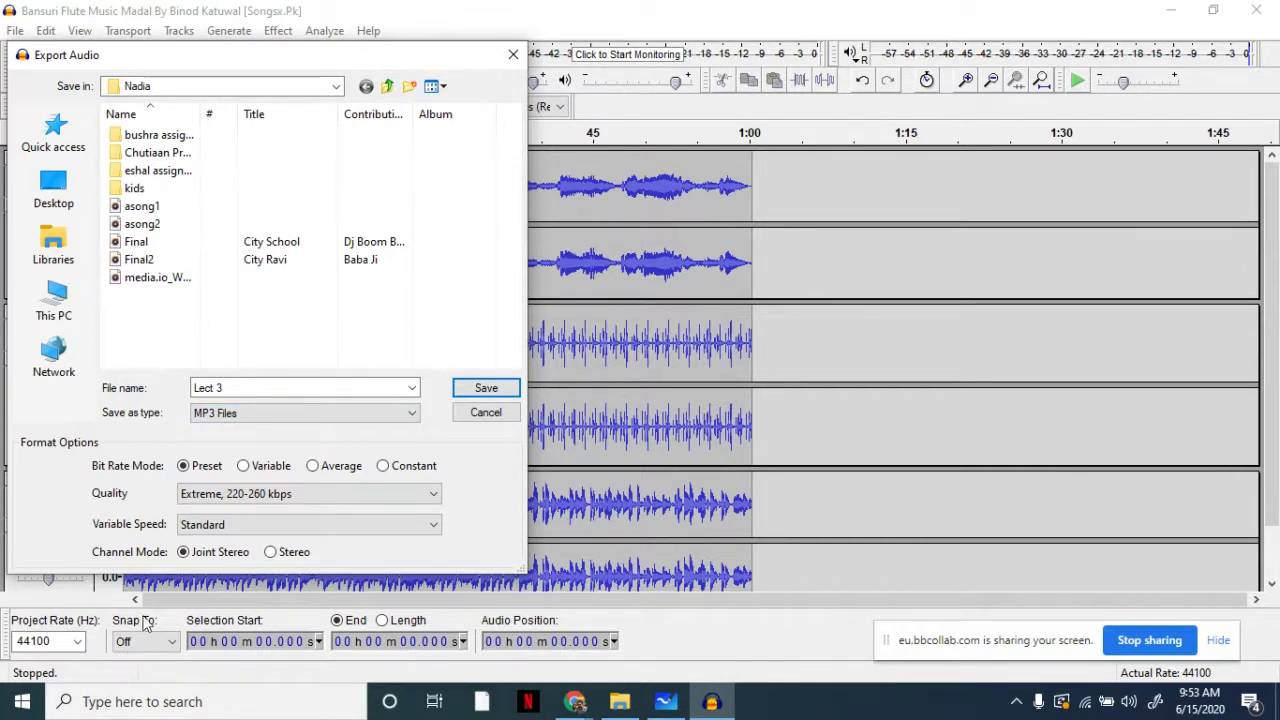
Step: Review the MP3 export's quality choices for the Preset, Variable, Average and Constant bit rate modes, trying Insane, 320 kbps for Preset
left_click(225, 500)
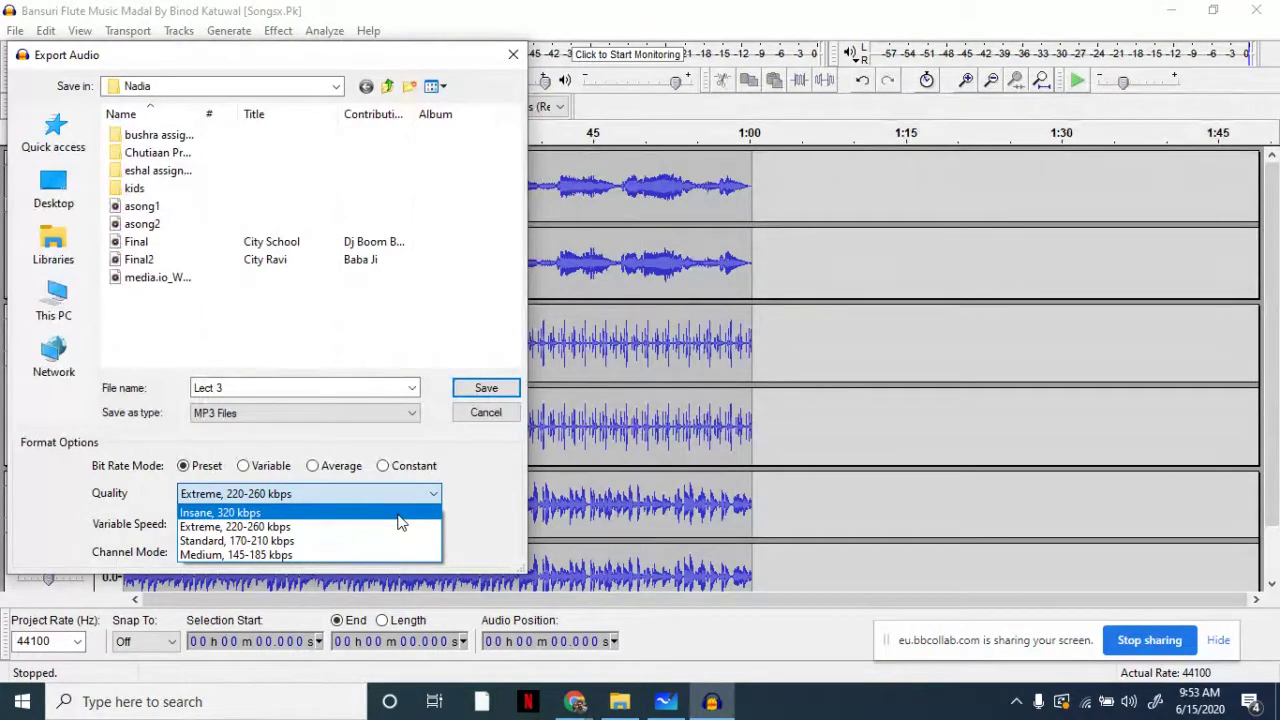
left_click(398, 515)
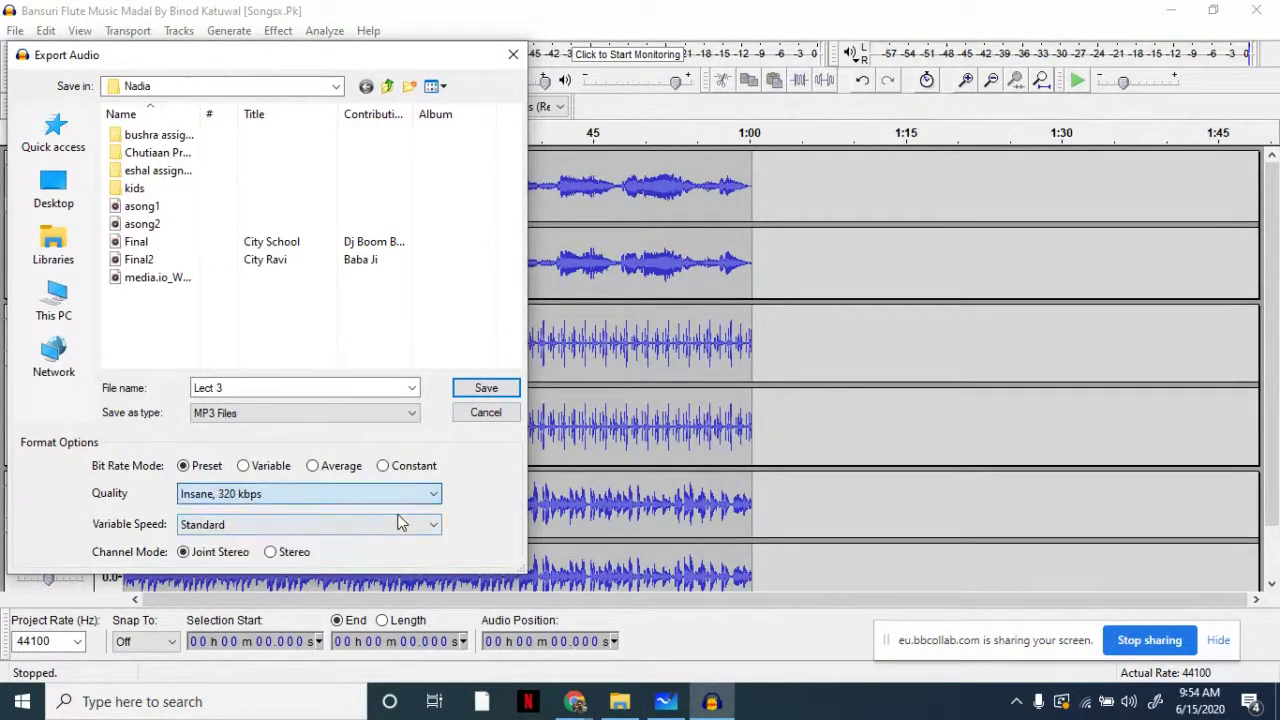
left_click(252, 468)
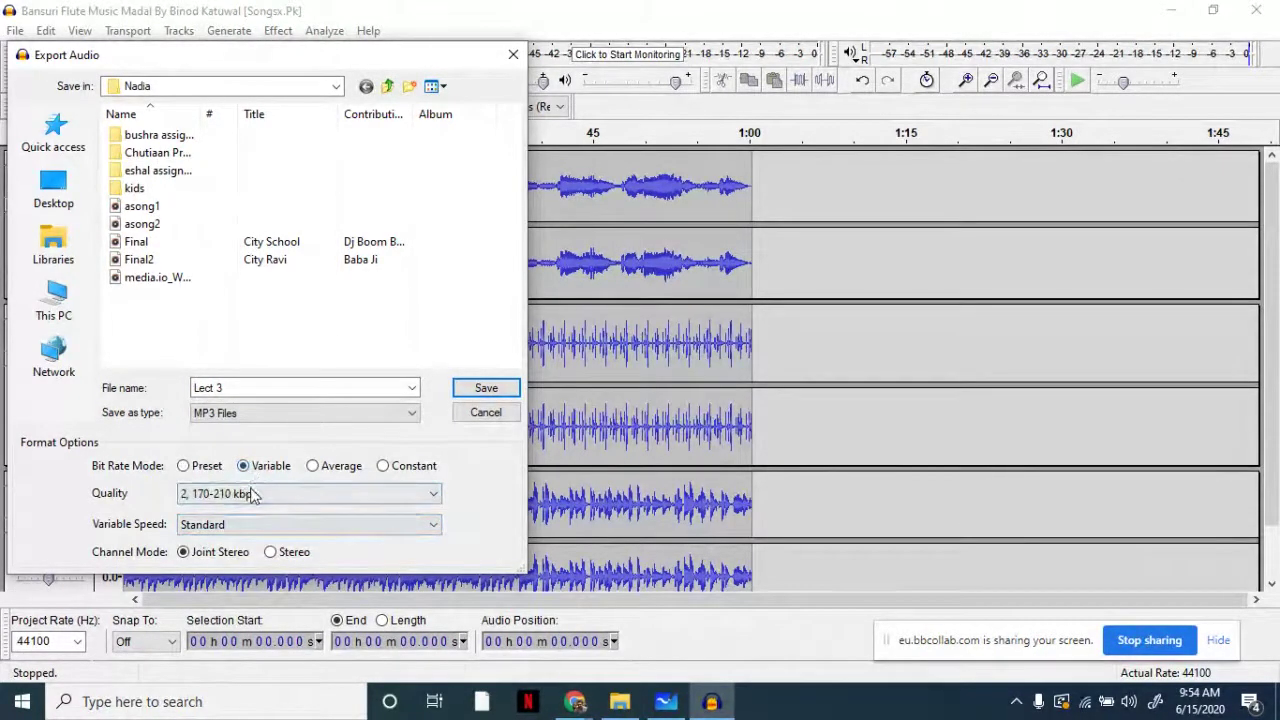
left_click(251, 493)
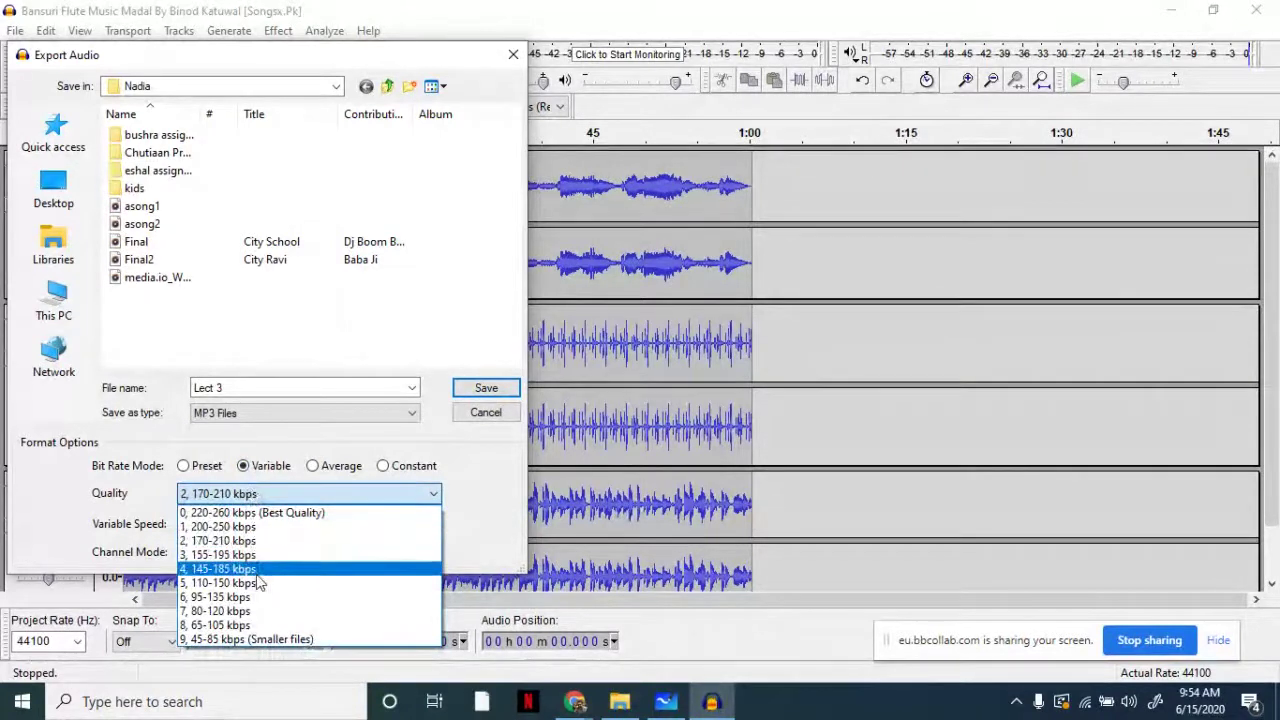
left_click(486, 451)
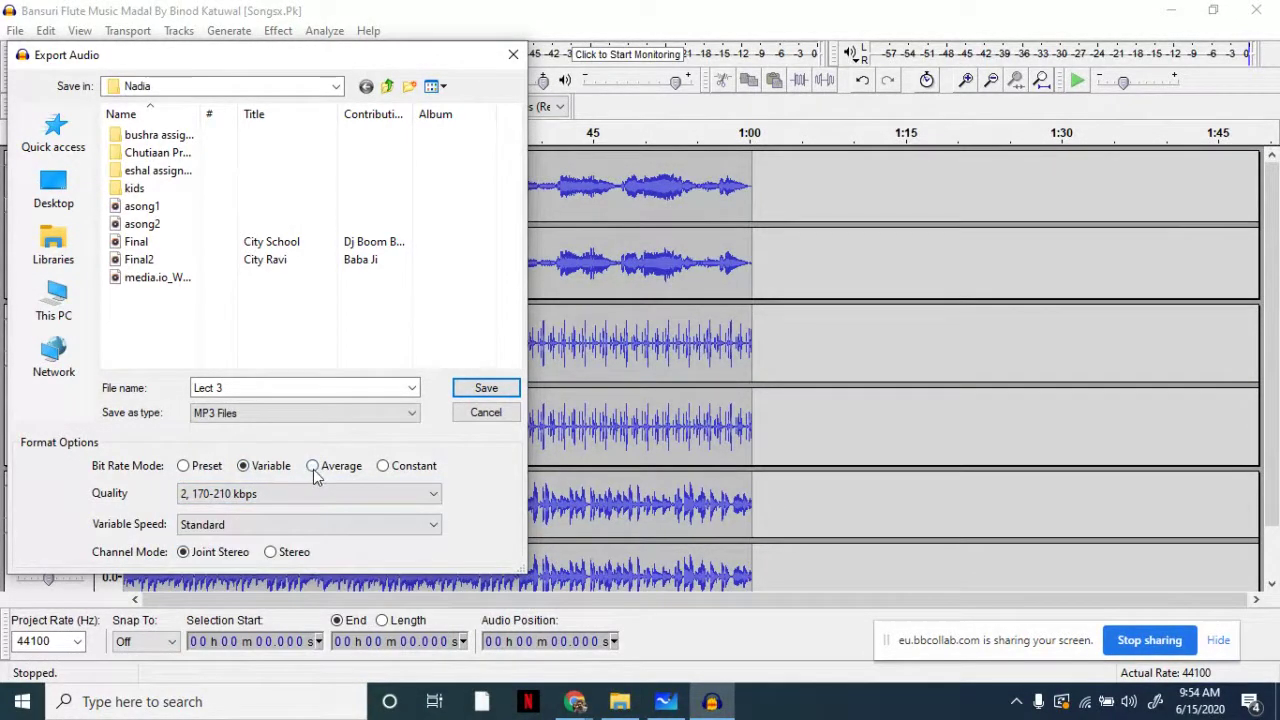
left_click(312, 467)
left_click(304, 492)
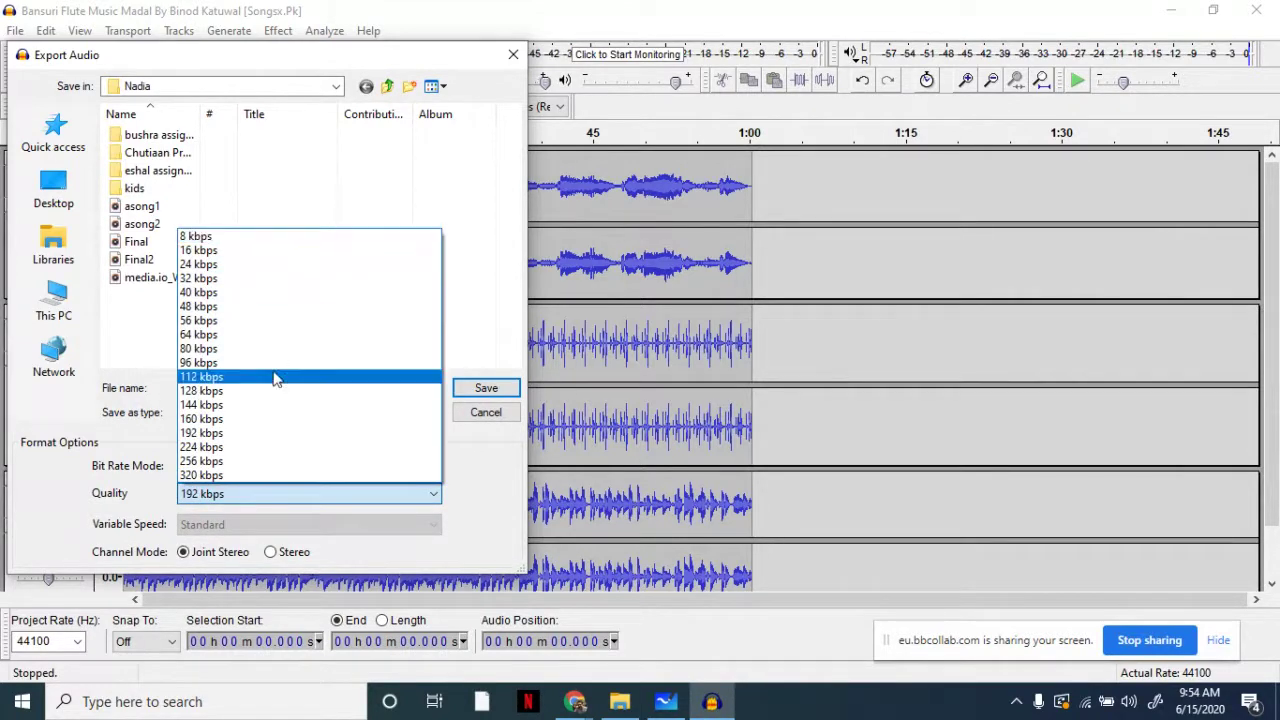
left_click(511, 521)
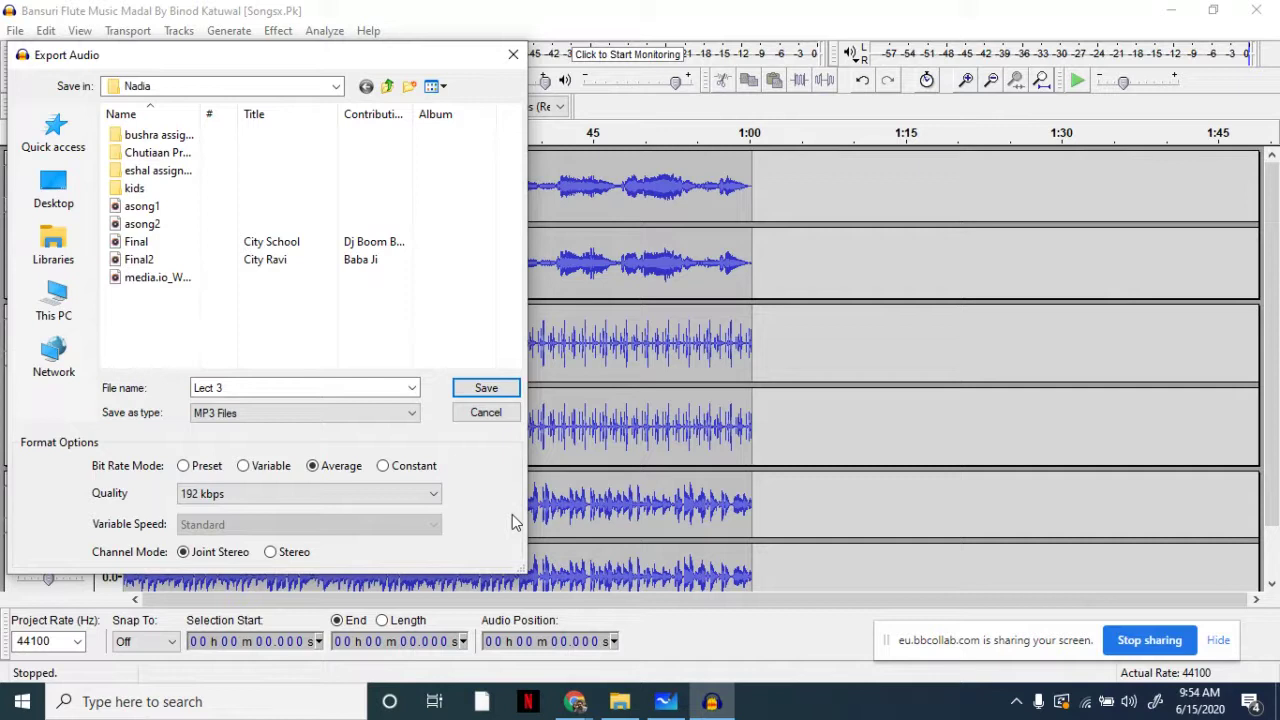
left_click(406, 465)
left_click(397, 494)
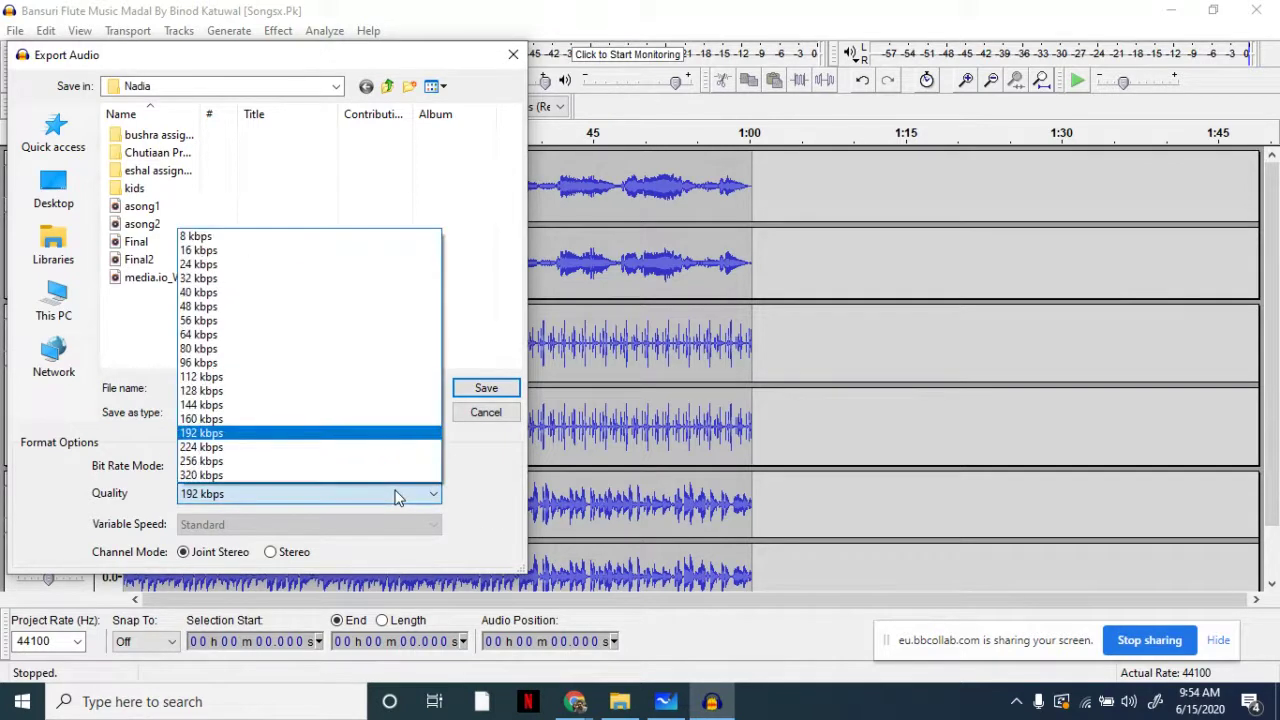
left_click(395, 494)
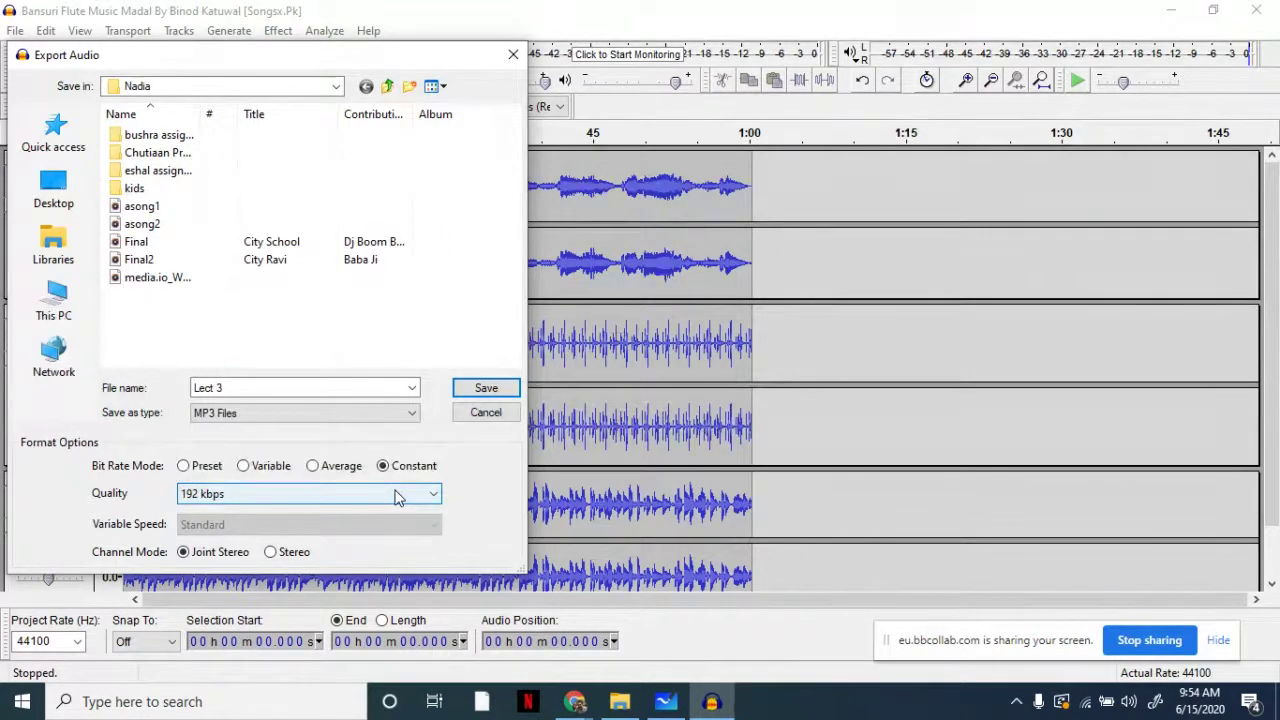
Step: Set the export to Preset bit rate mode with Extreme, 220-260 kbps quality, and save it, accepting the mix-down to two stereo channels
left_click(200, 465)
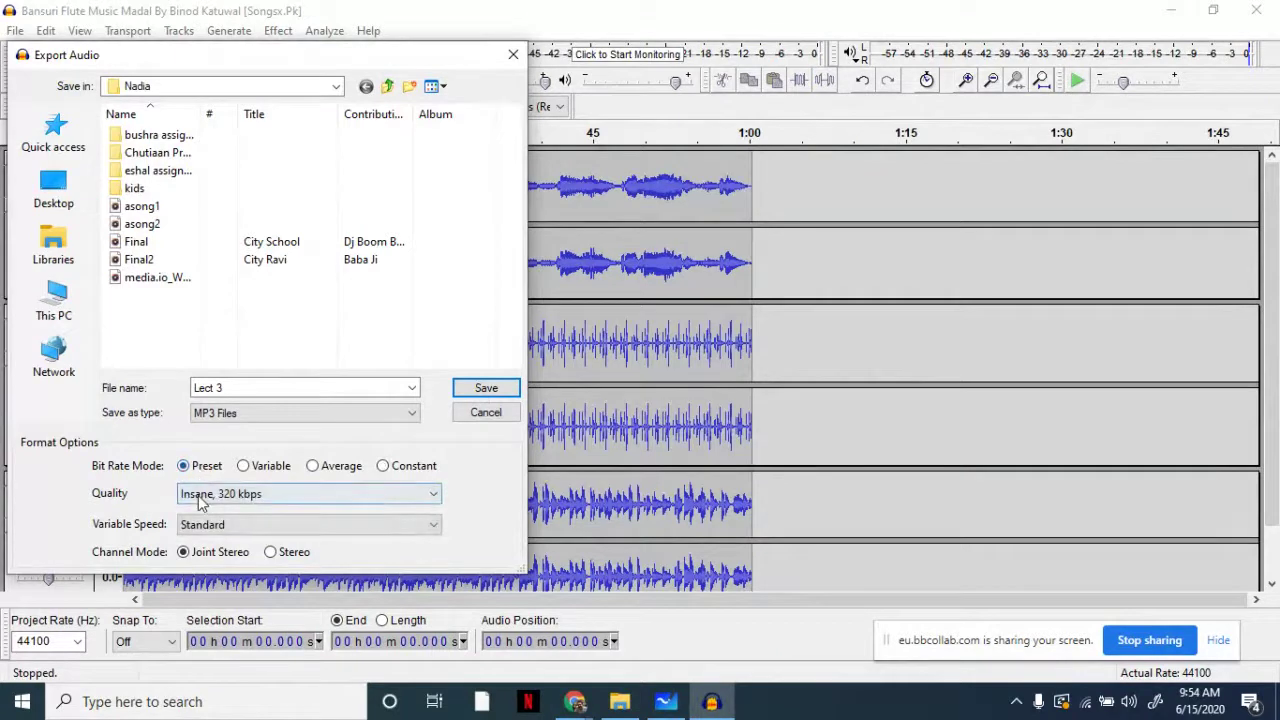
left_click(200, 495)
left_click(222, 525)
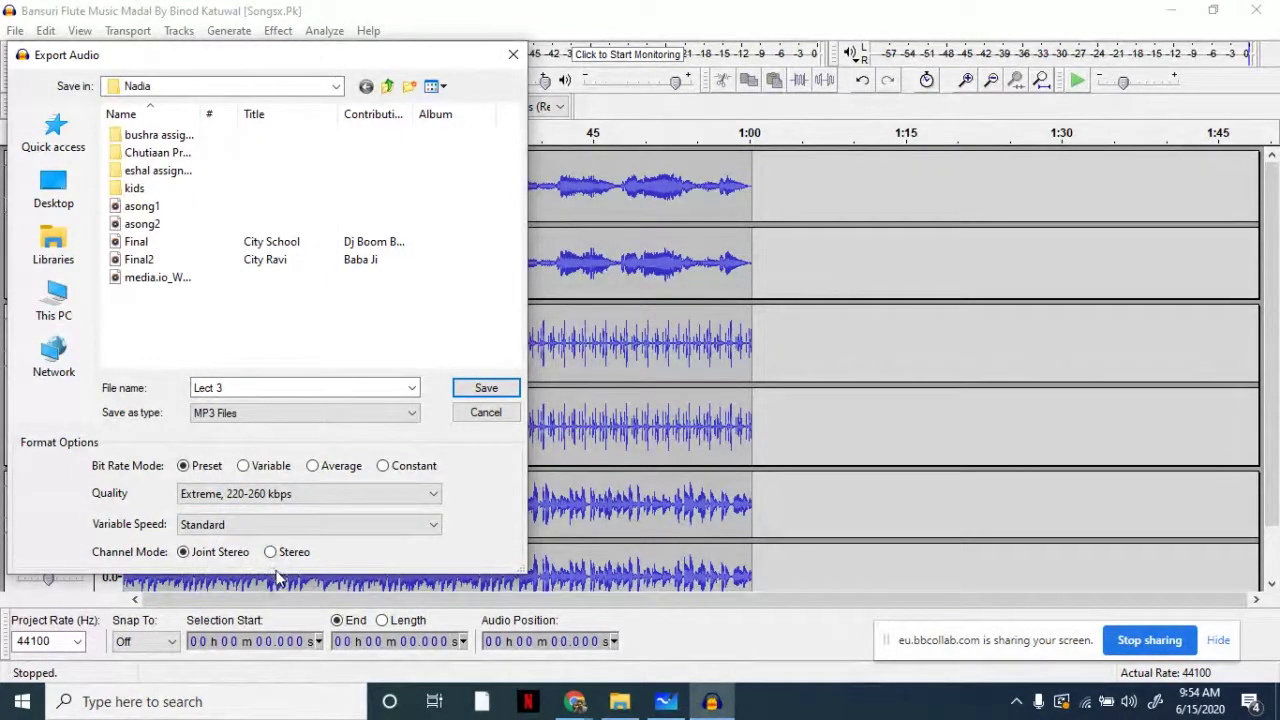
left_click(508, 393)
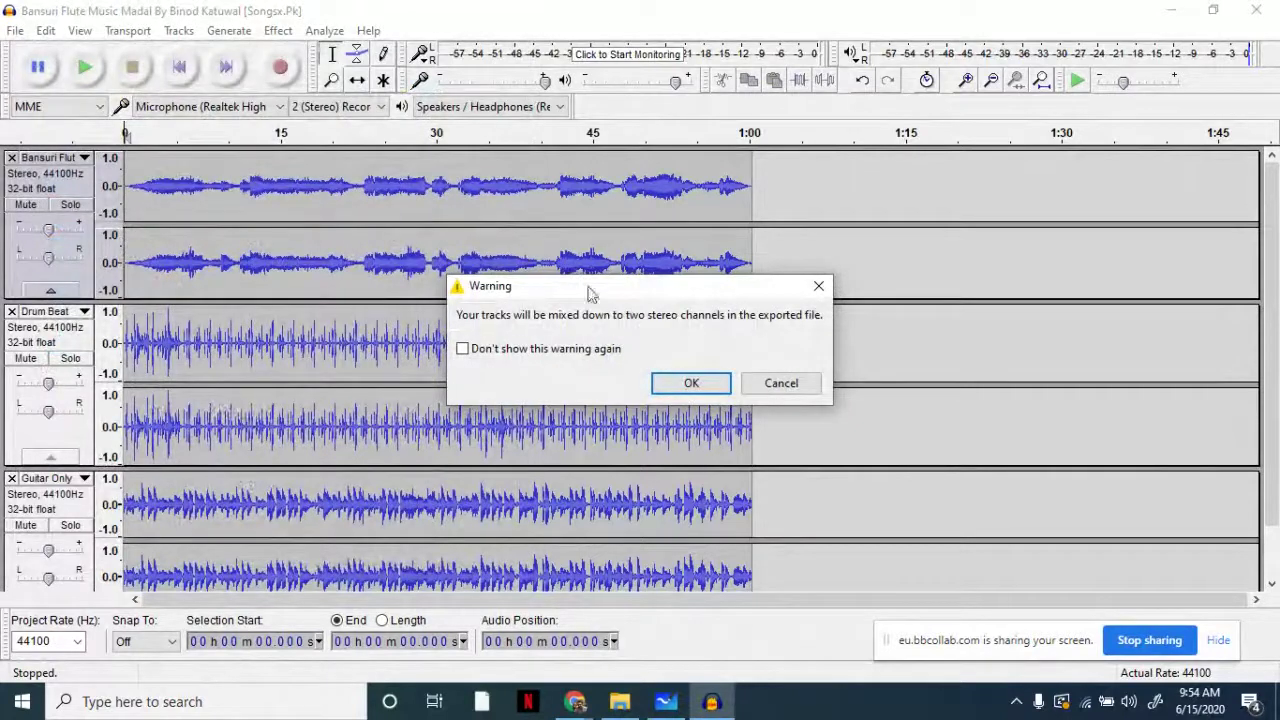
left_click(661, 384)
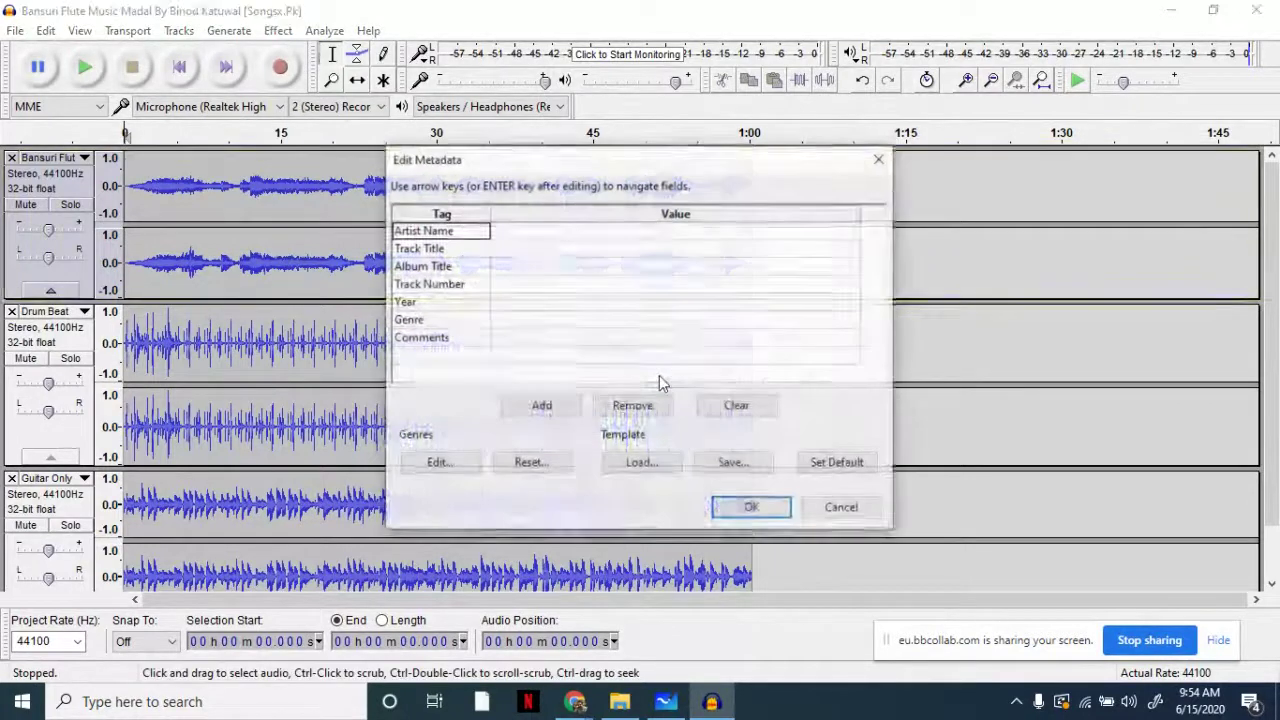
Step: Fill in the artist's name in the export metadata, leave the track title empty, and cancel the export
left_click(595, 232)
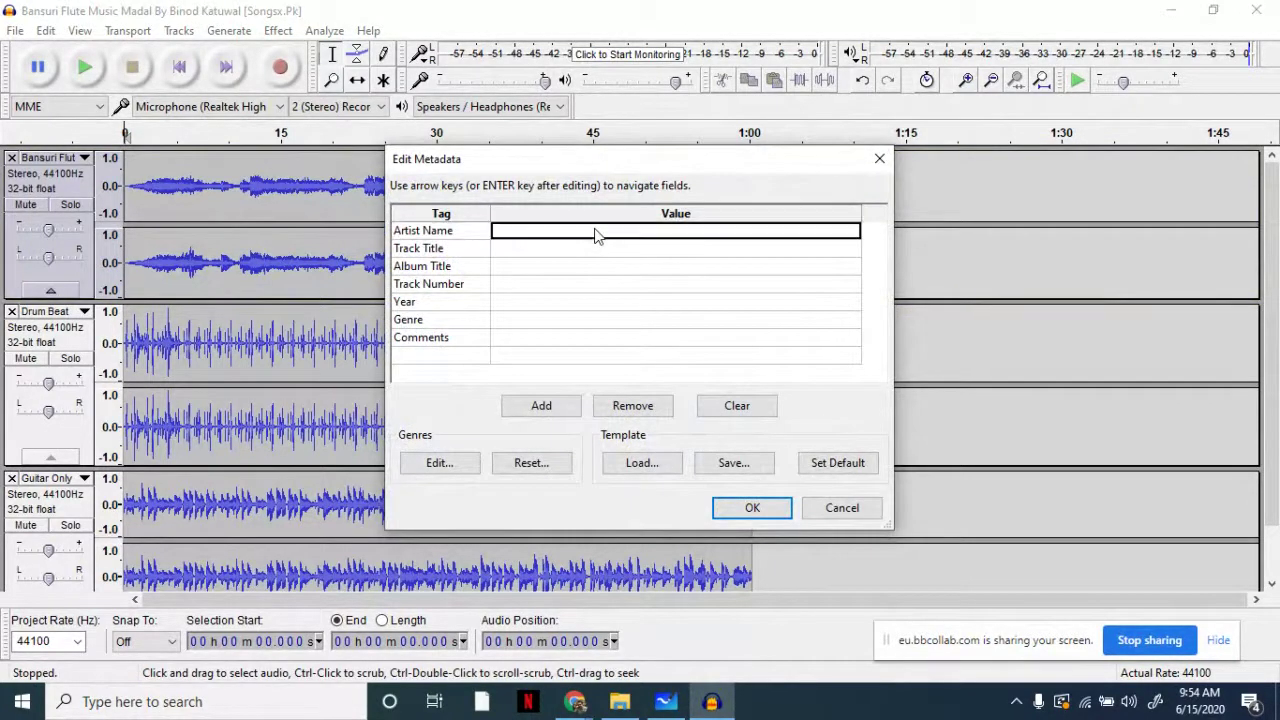
left_click(595, 232)
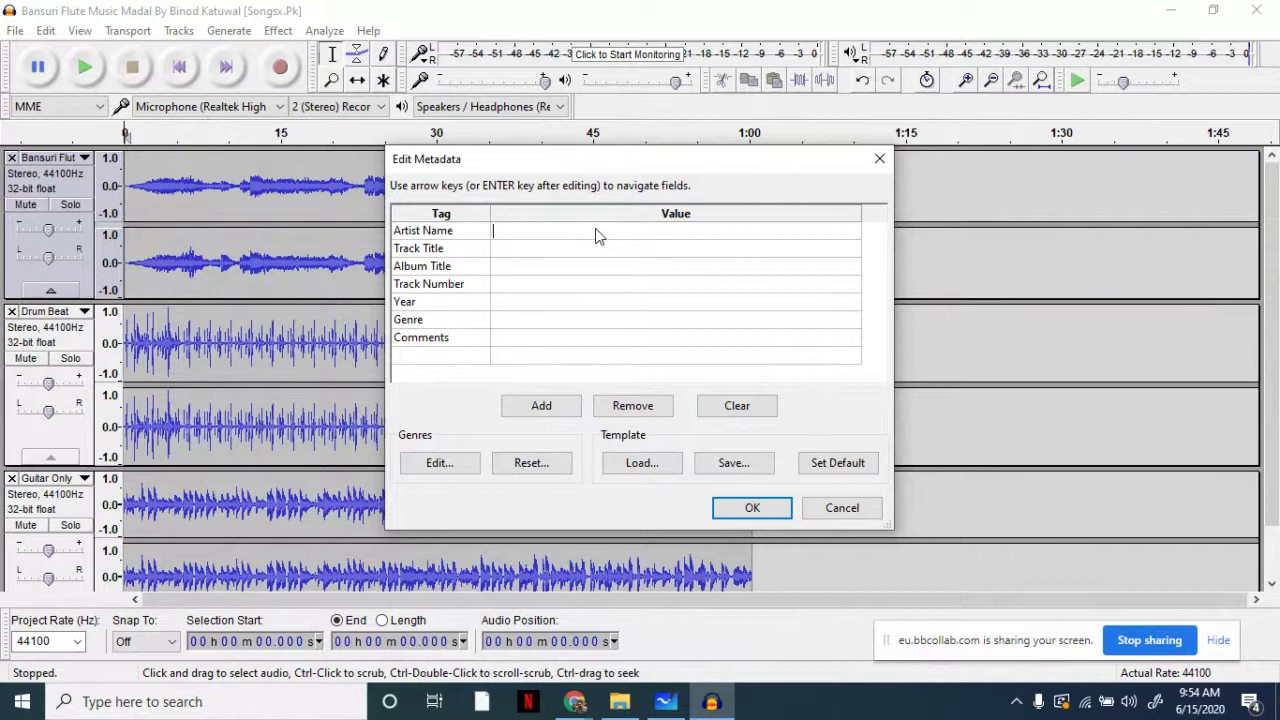
type("yoyo ")
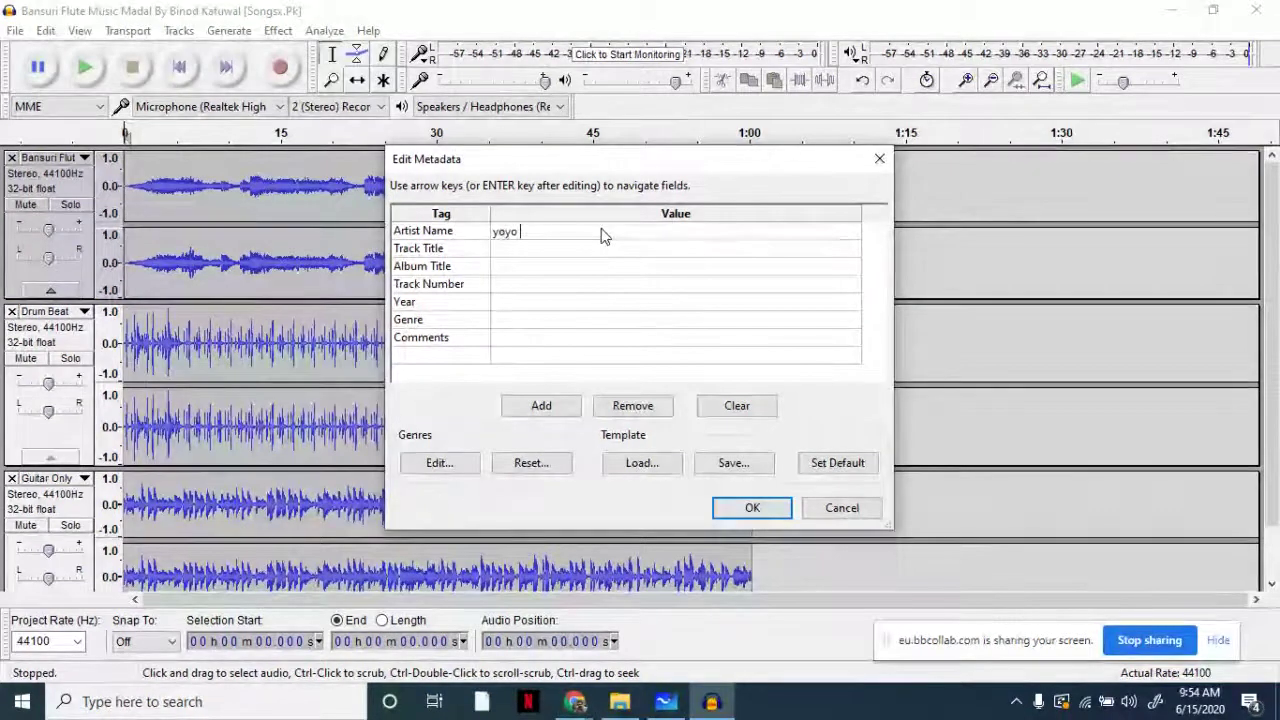
type("Singh")
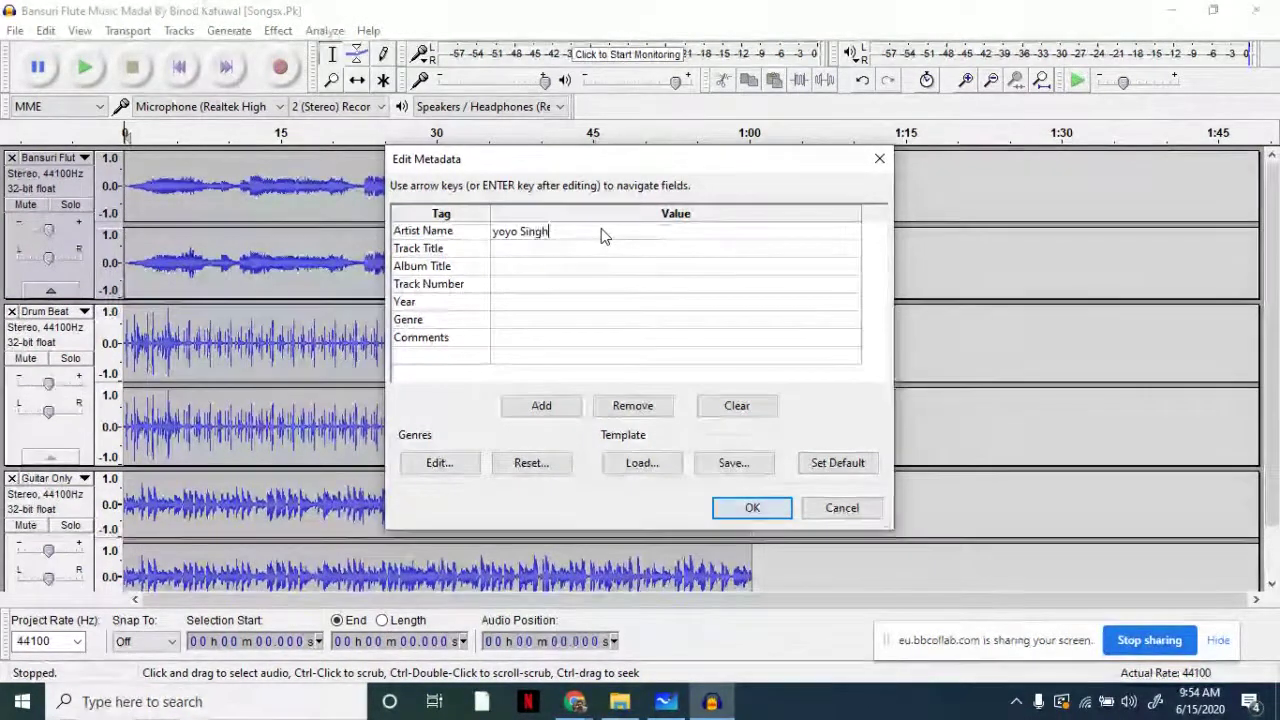
left_click(553, 250)
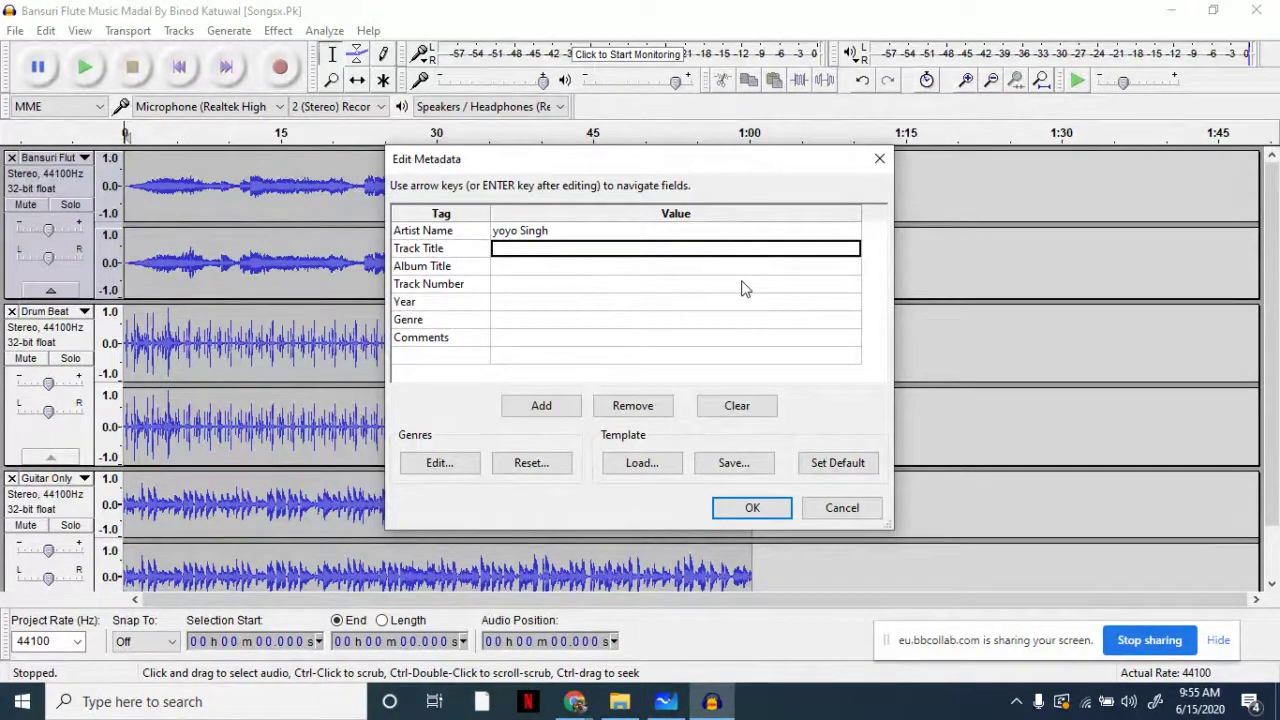
left_click(855, 513)
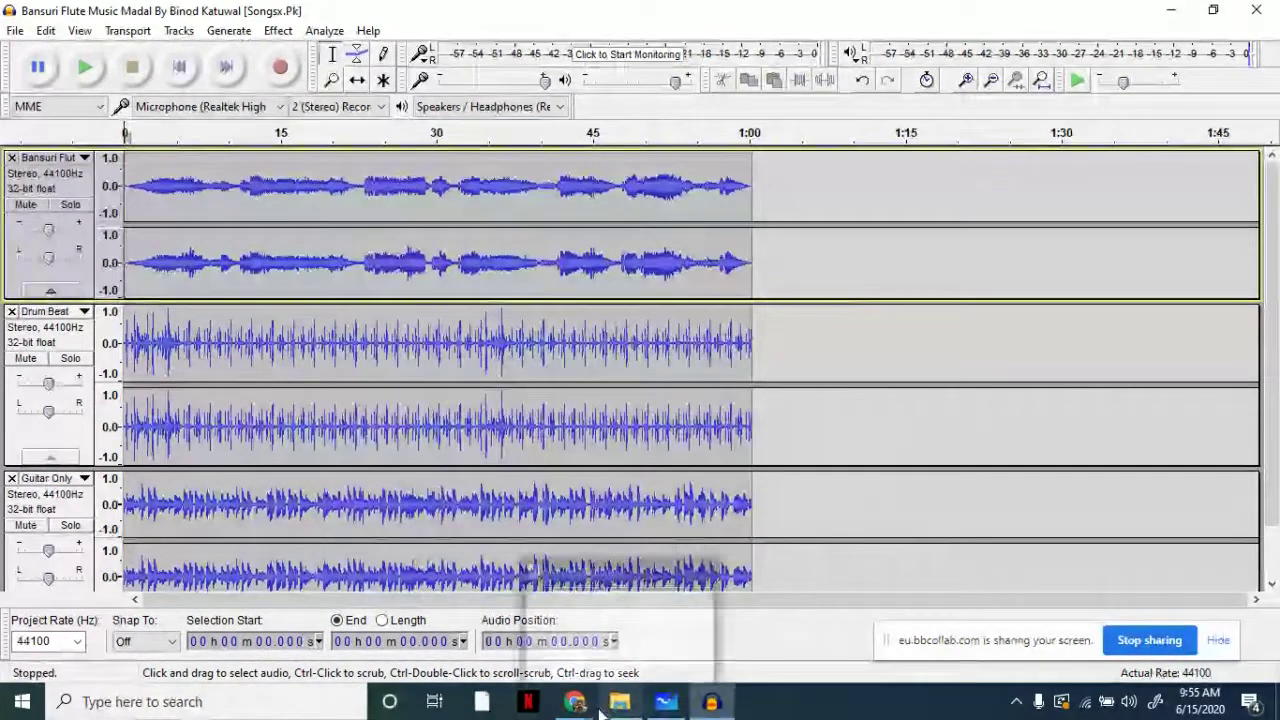
Step: Switch to the Blackboard Collaborate session in Chrome and read the Everyone chat back to its earlier messages
left_click(713, 703)
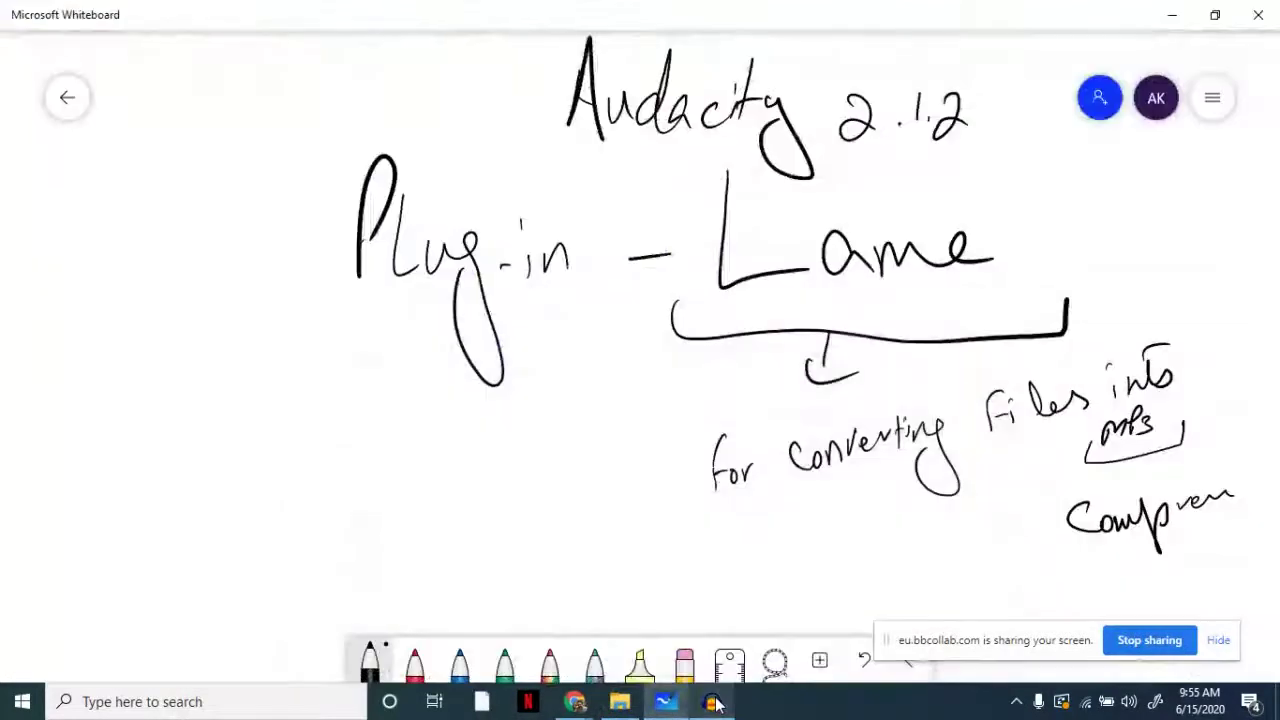
left_click(715, 704)
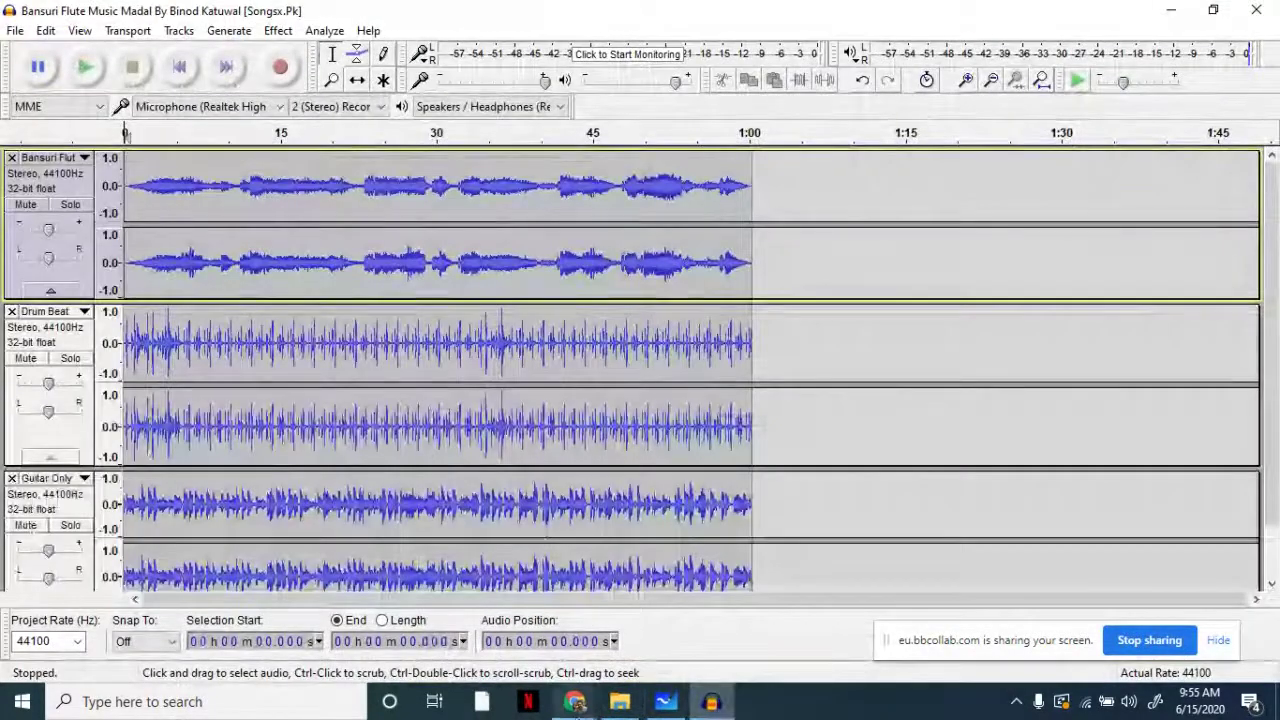
mouse_move(578, 703)
left_click(492, 616)
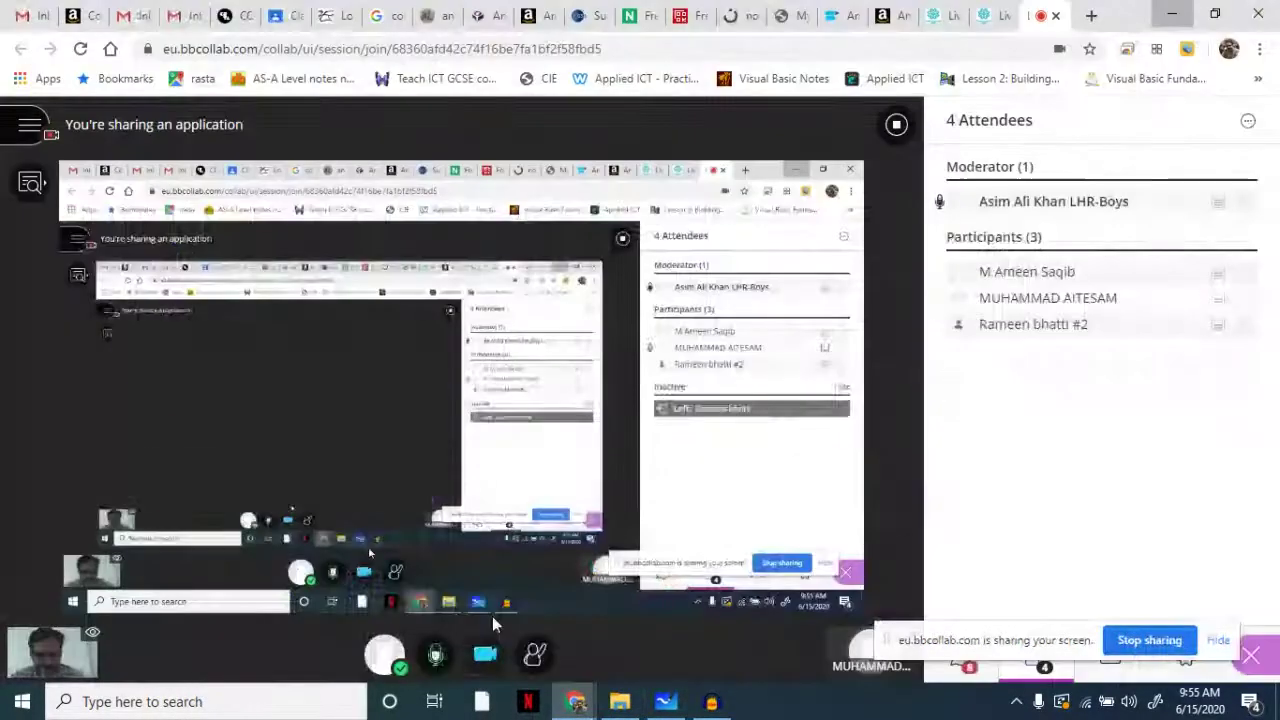
left_click(965, 666)
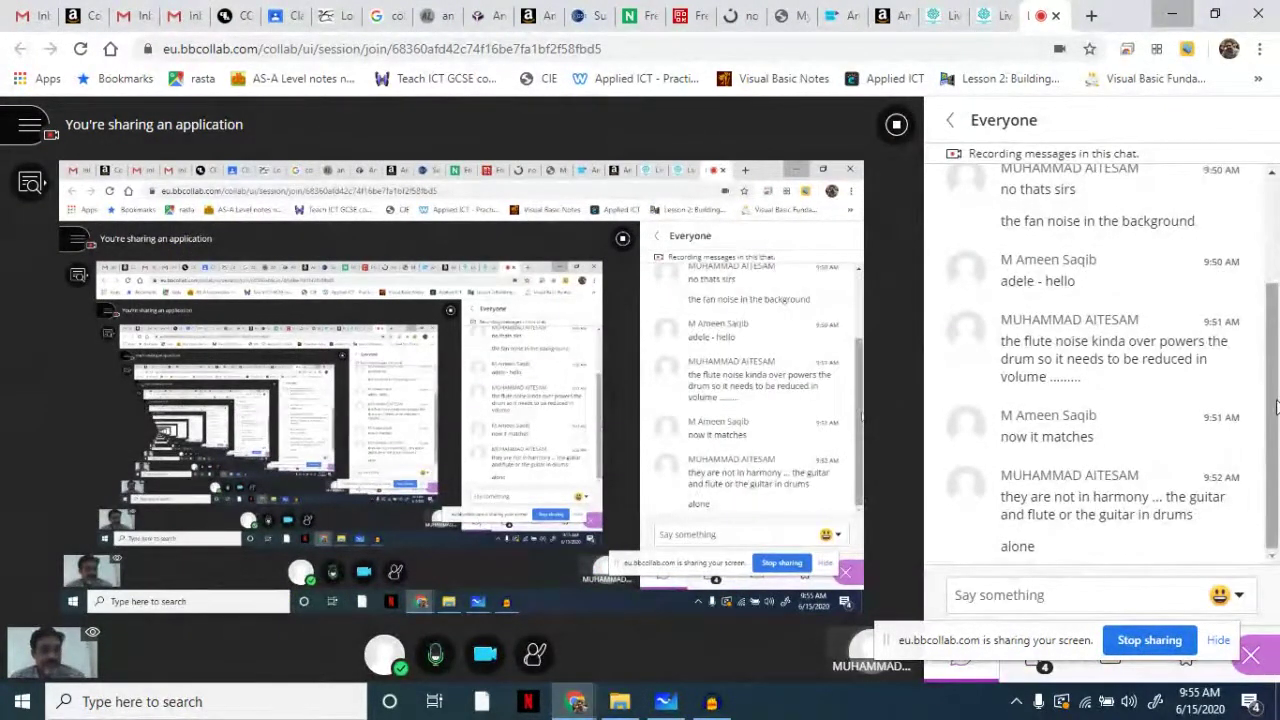
mouse_move(1270, 405)
left_mouse_down()
mouse_move(1258, 286)
mouse_move(1278, 421)
left_mouse_up()
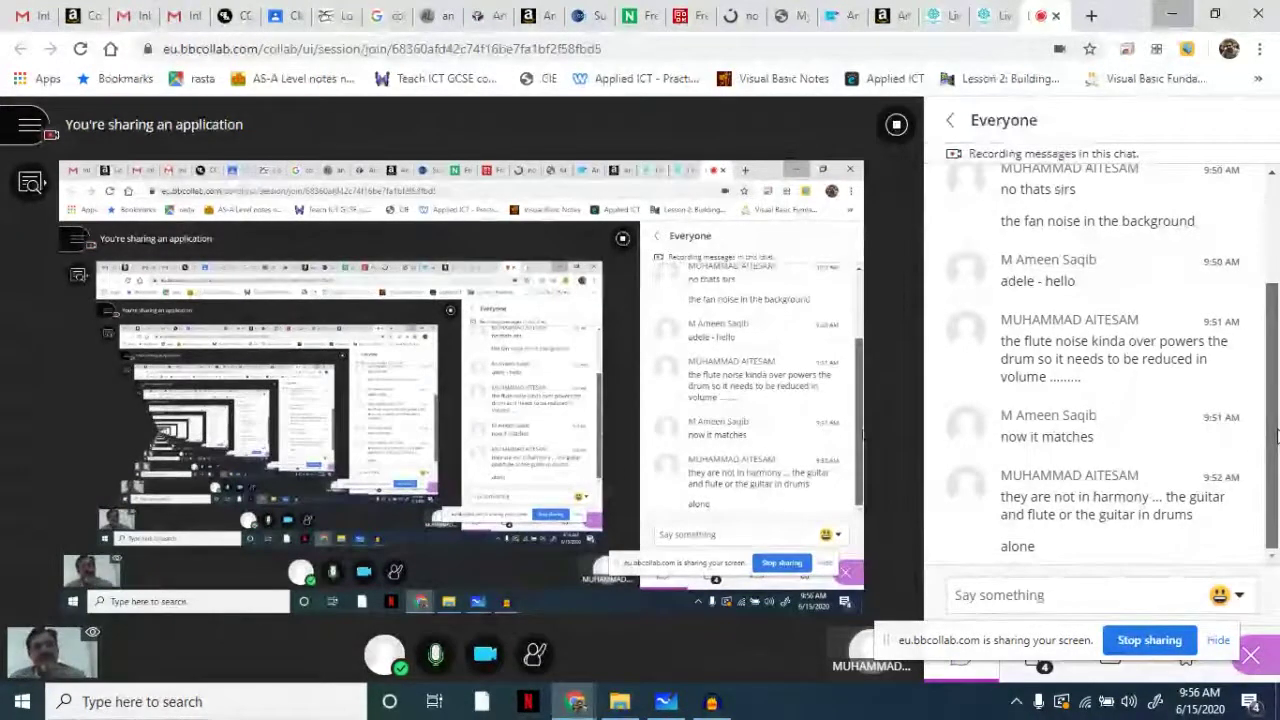
scroll(1263, 268, "up", 3)
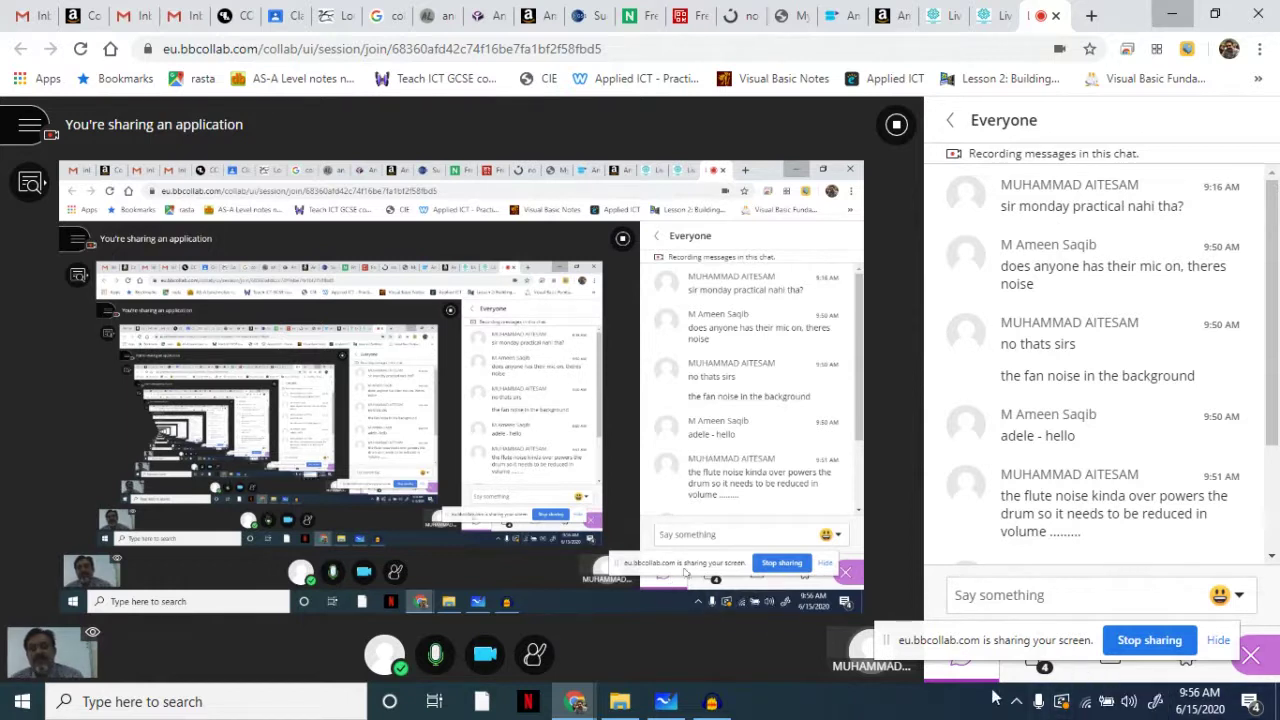
Step: Return to Audacity and remove the drum beat and guitar tracks, keeping only the flute track
left_click(711, 704)
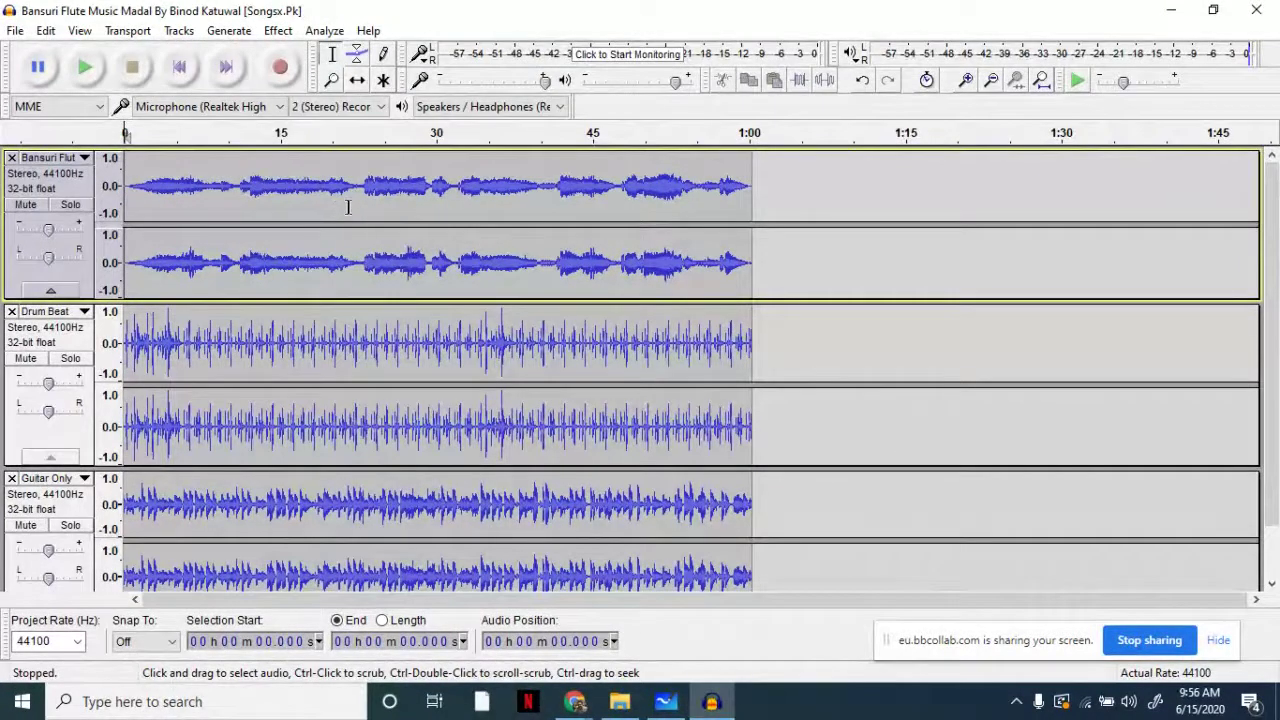
left_click(11, 311)
left_click(11, 311)
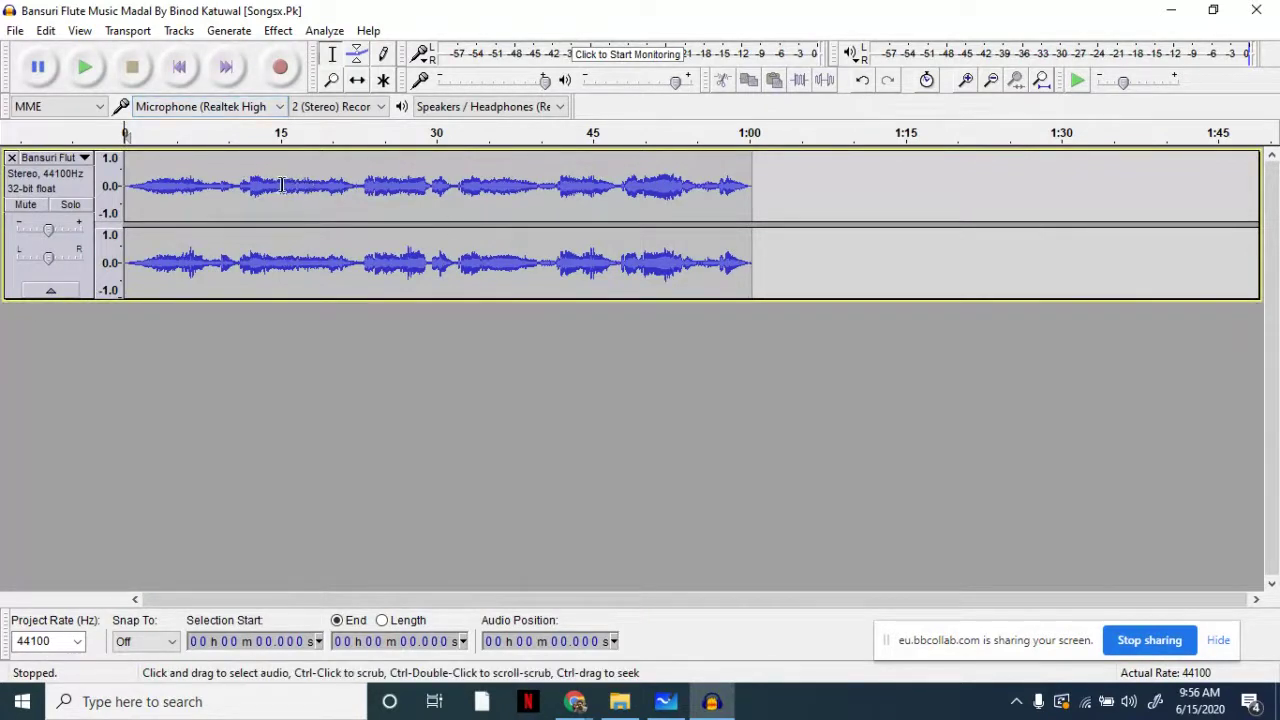
Step: Apply a Fade In to the flute track between about 15.1 s and 16.9 s
left_click_drag(282, 185, 301, 188)
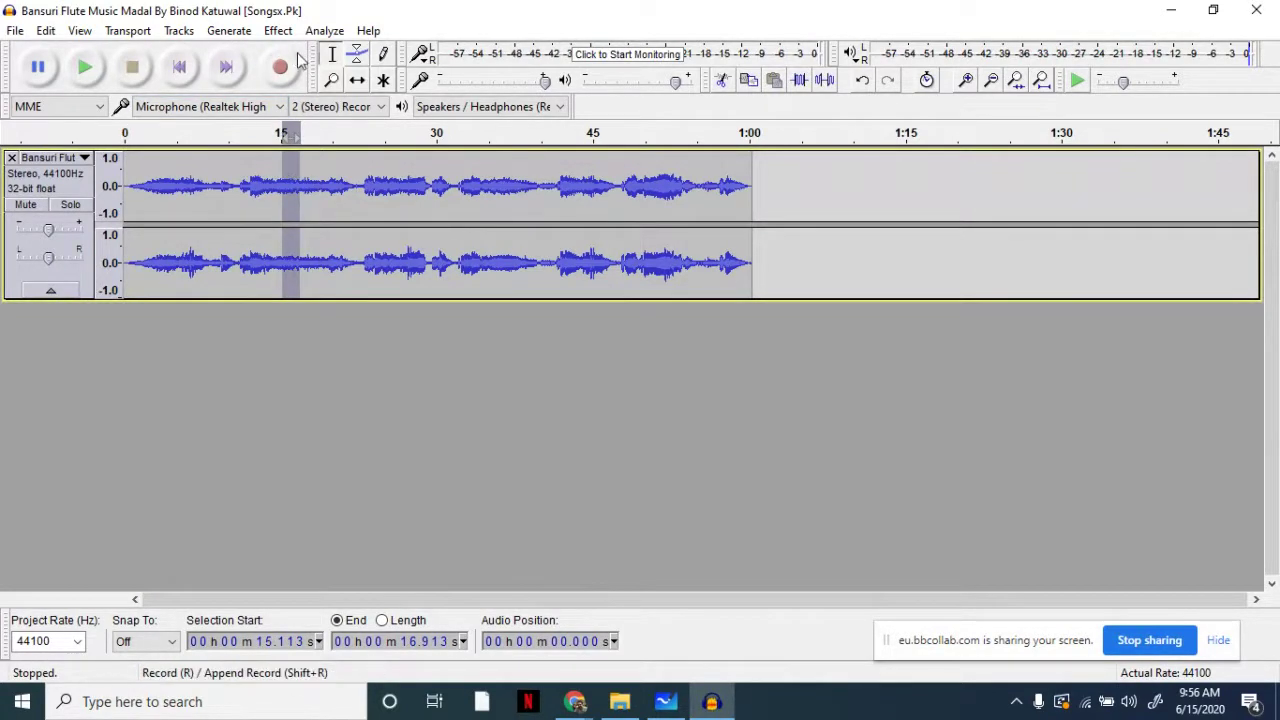
left_click(278, 31)
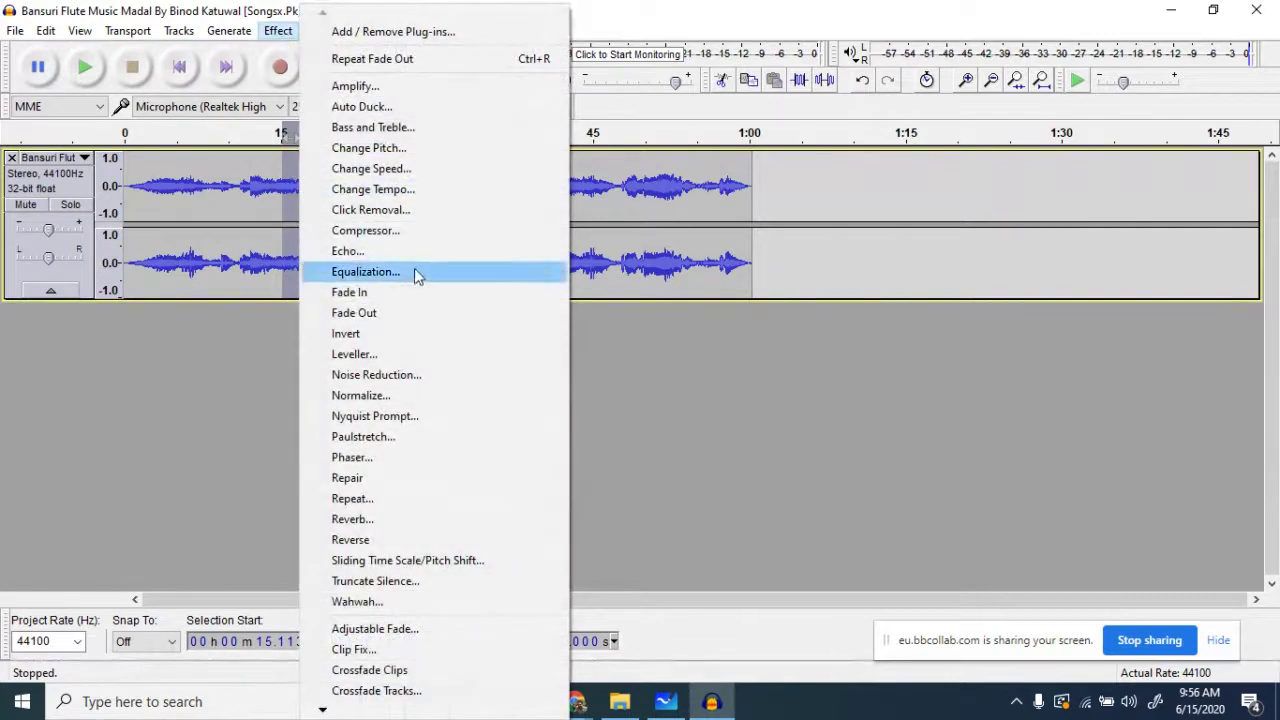
left_click(397, 292)
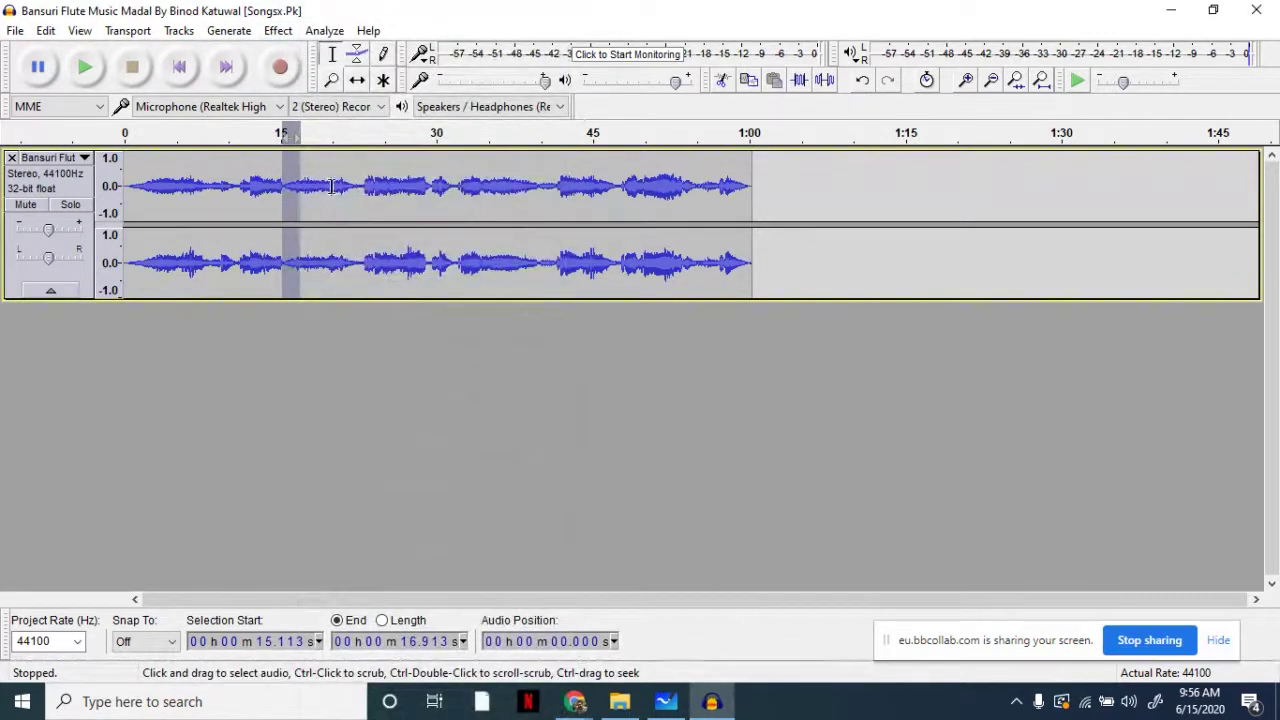
Step: Apply a Fade Out to the flute track between about 17.7 s and 20.1 s
left_click_drag(334, 188, 310, 188)
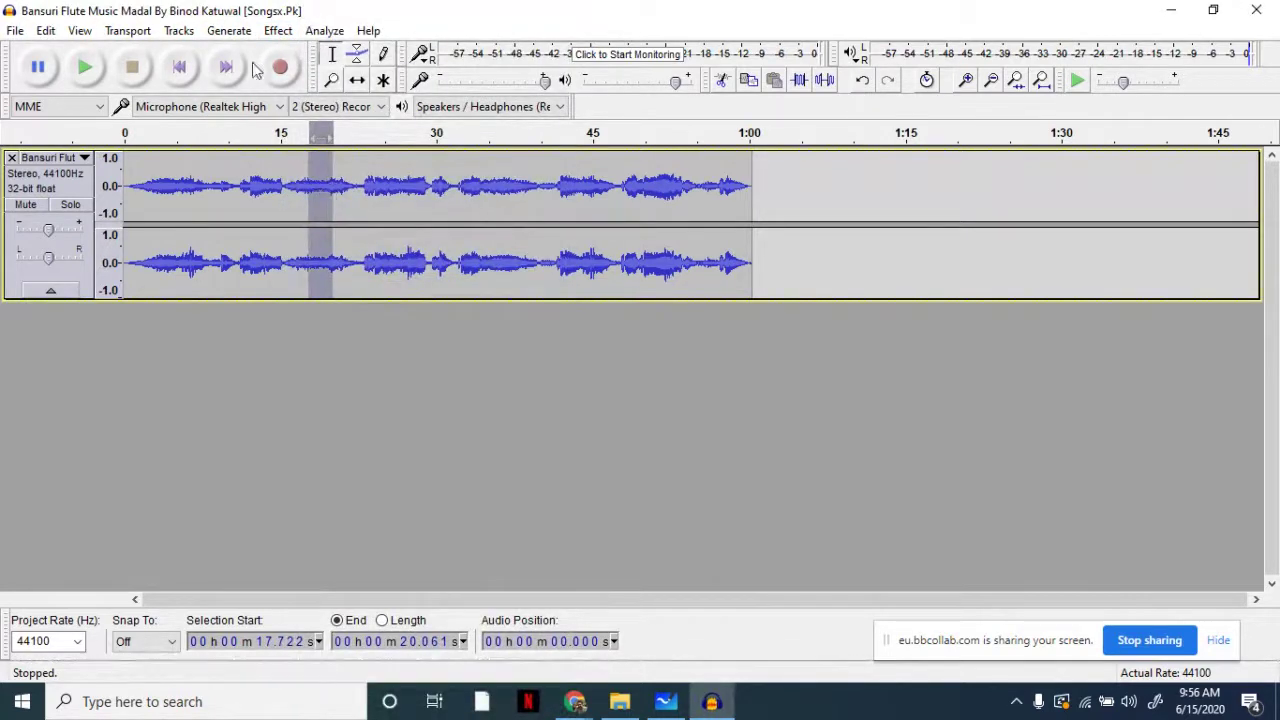
left_click(278, 31)
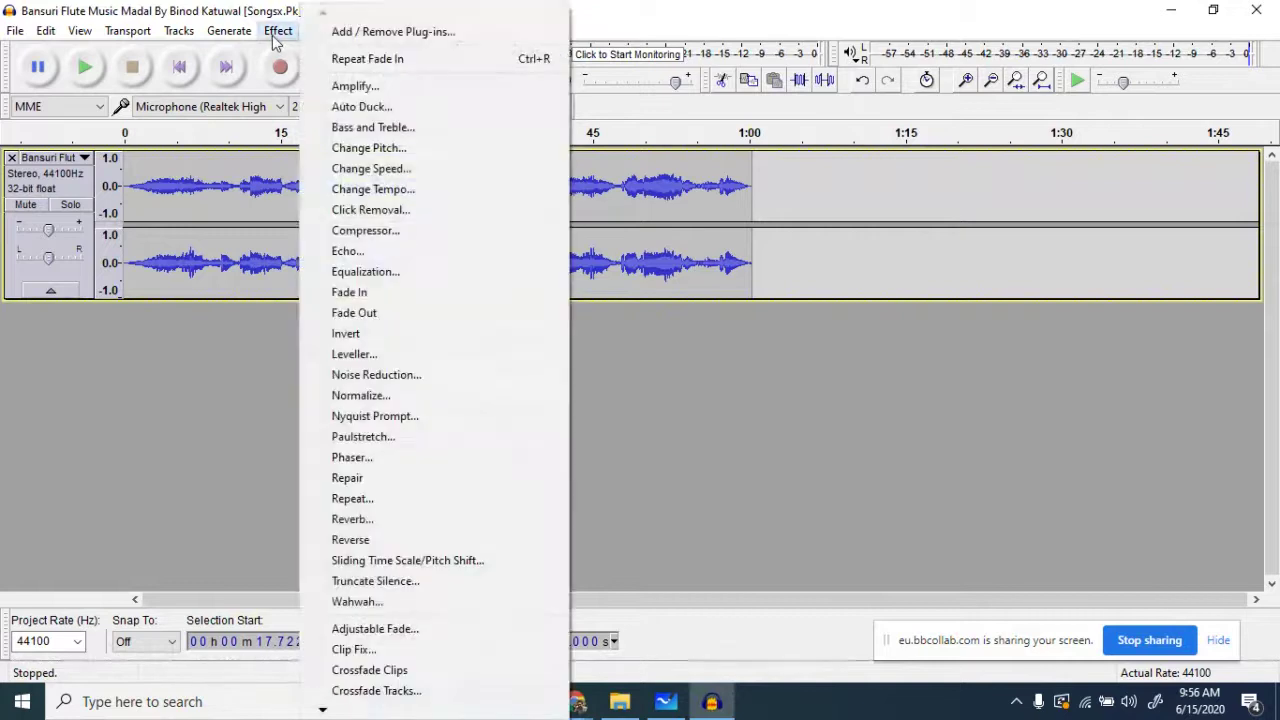
left_click(398, 313)
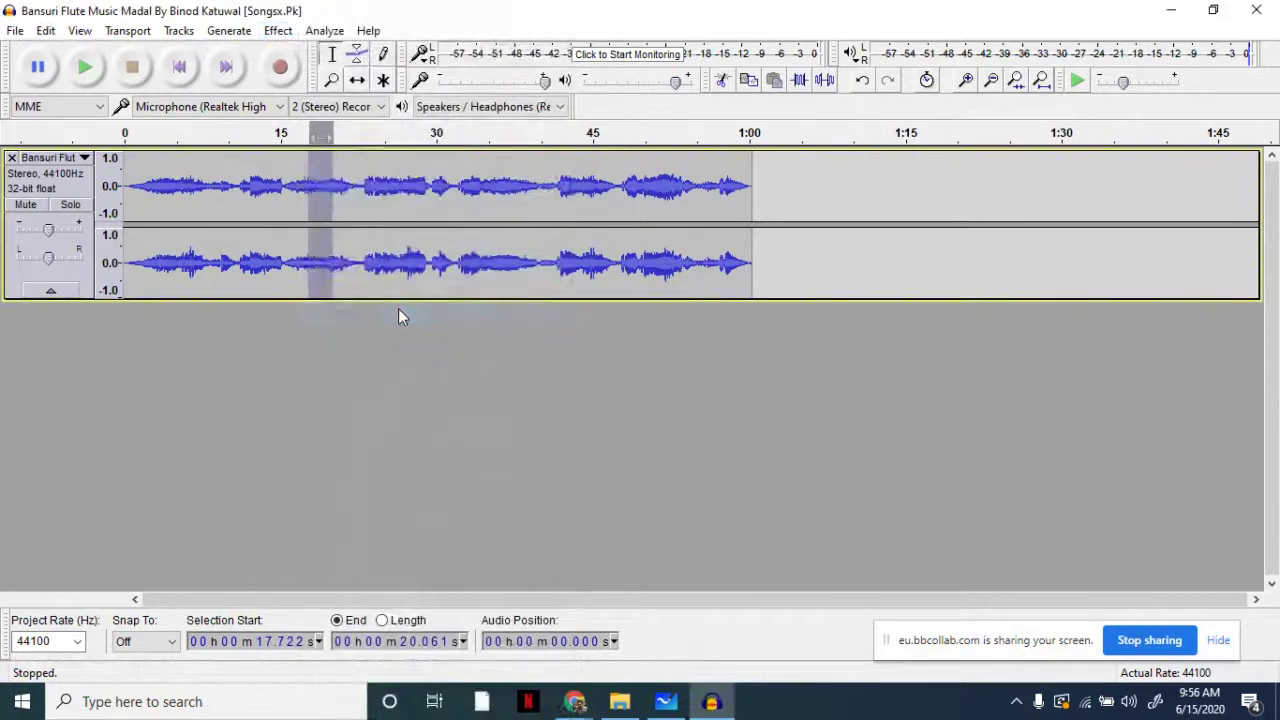
Step: Play the flute track from about 15.4 s to hear the two fades, then stop playback
left_click(286, 188)
key("space")
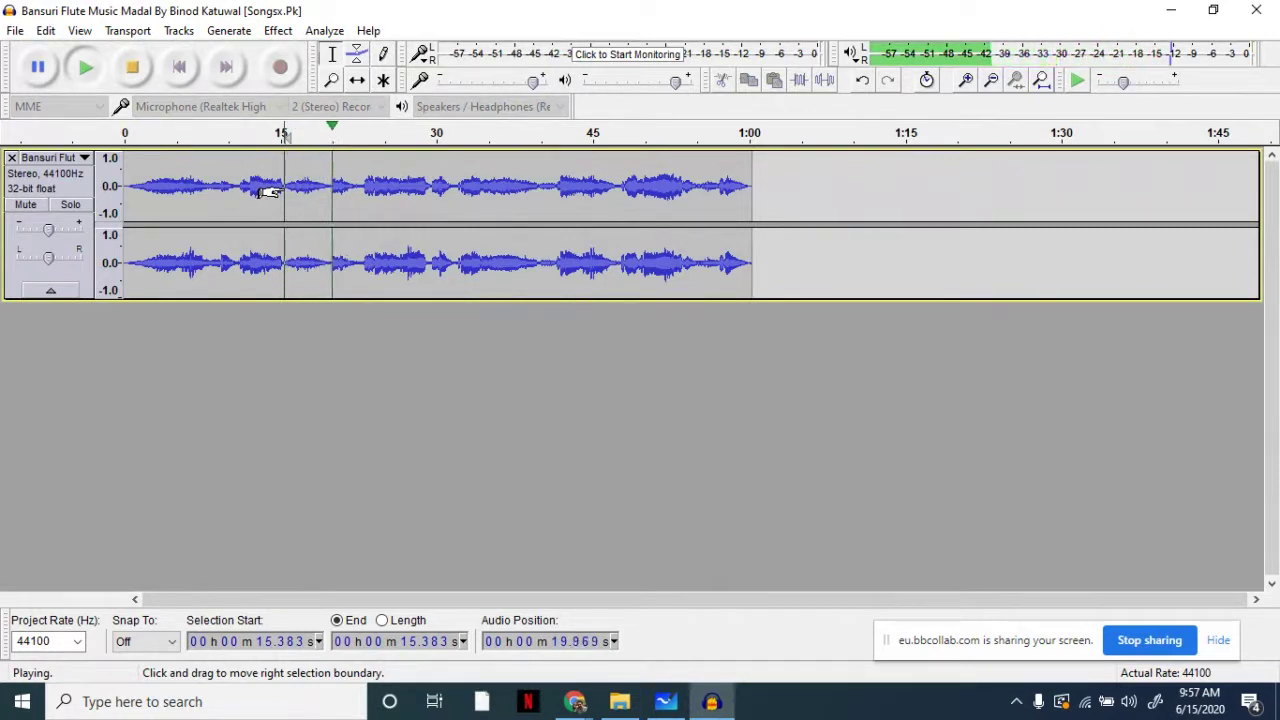
key("space")
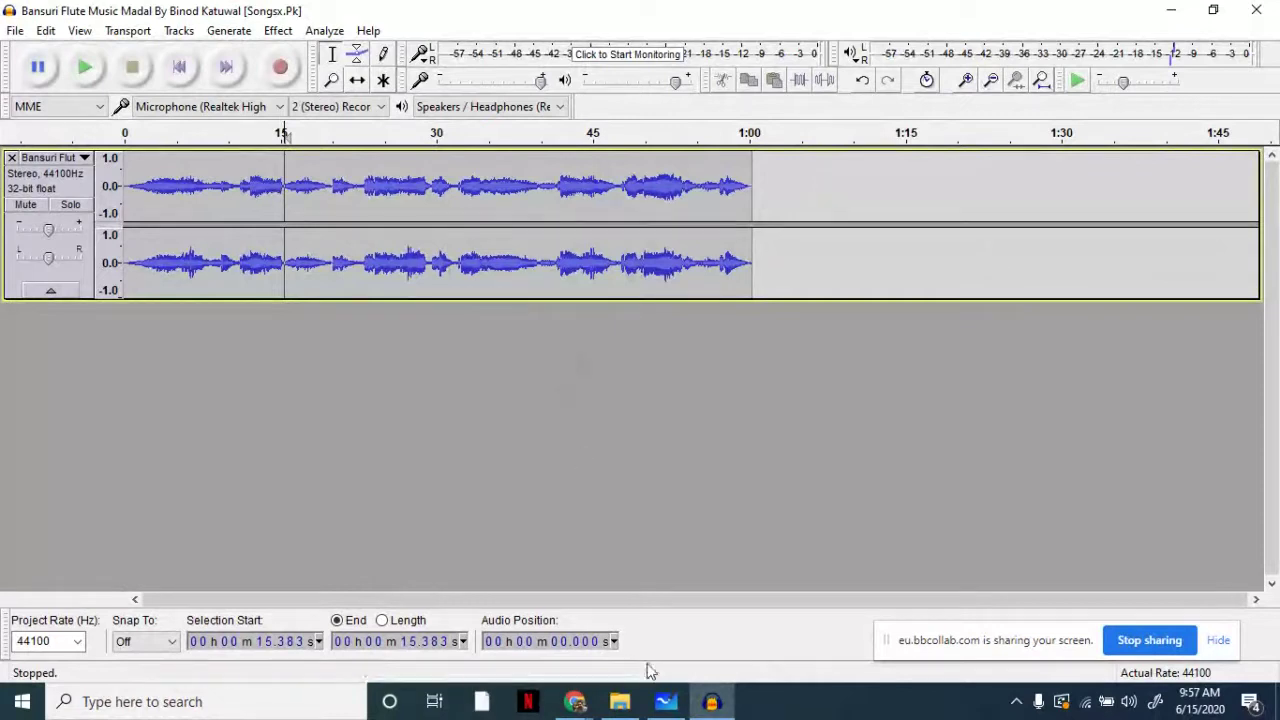
Step: Switch to the live session in Chrome and send "Lame" in the Everyone chat
left_click(576, 702)
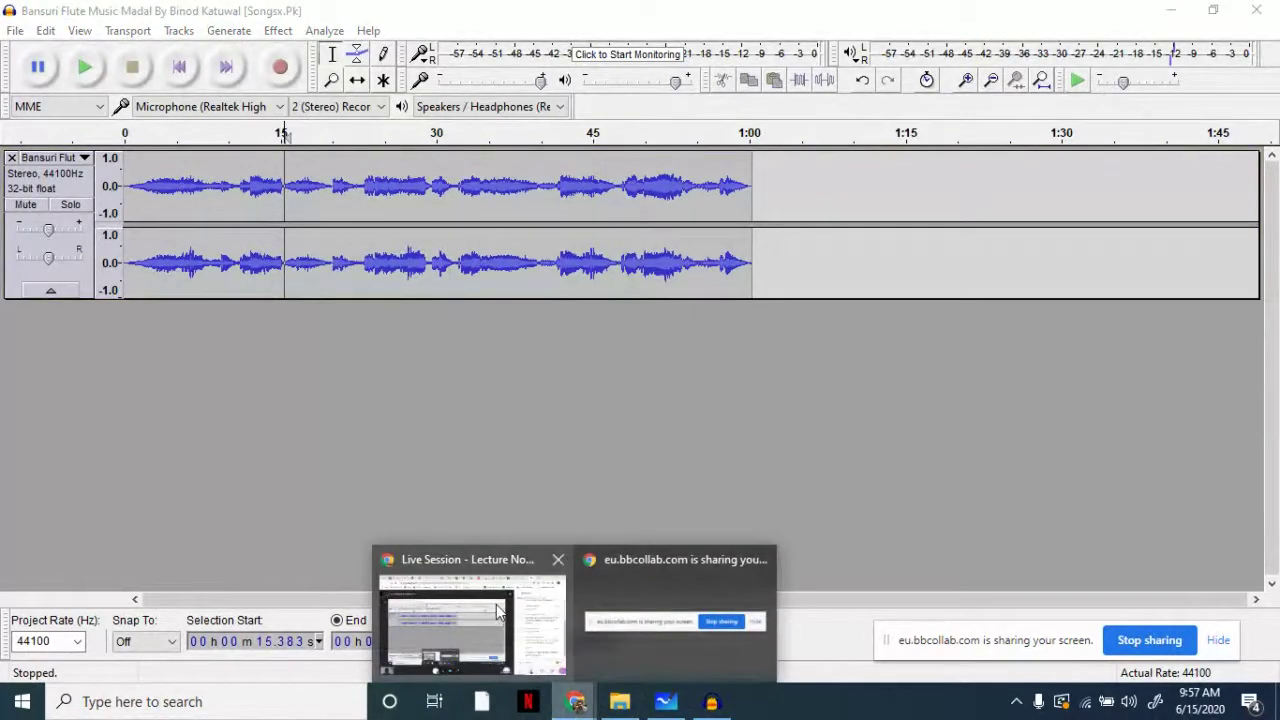
left_click(497, 612)
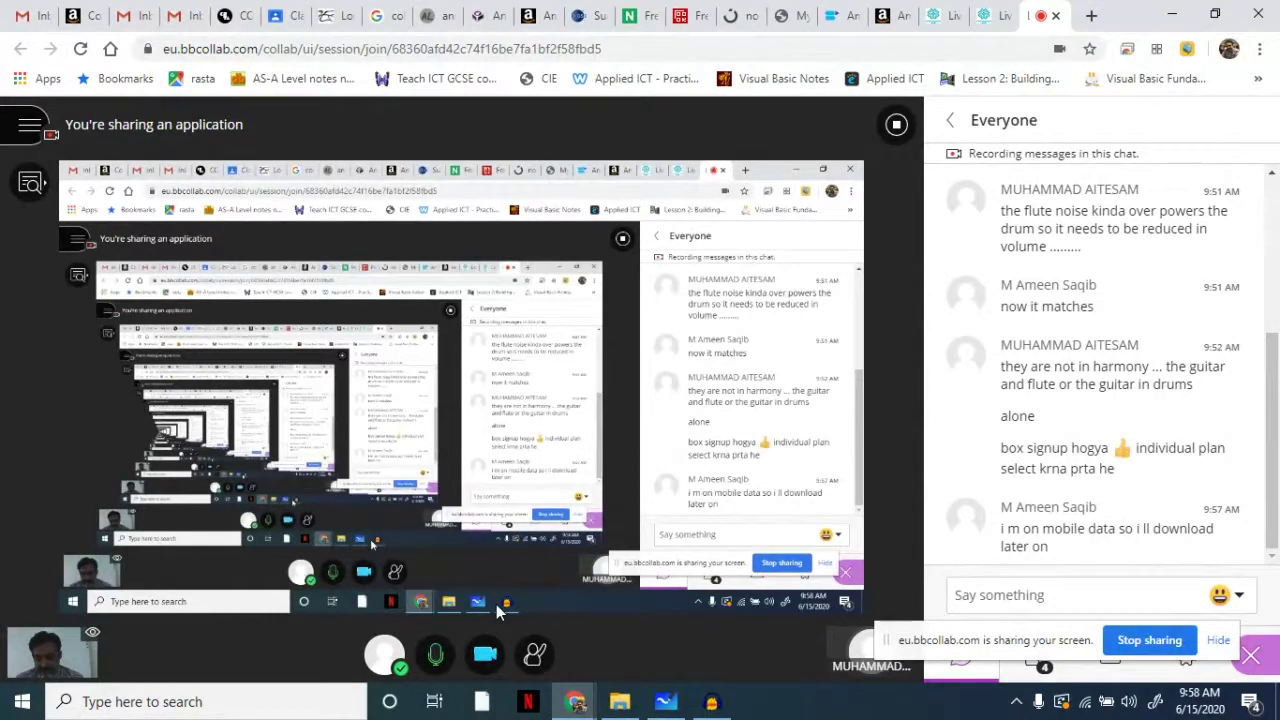
left_click(1036, 592)
type("Lame")
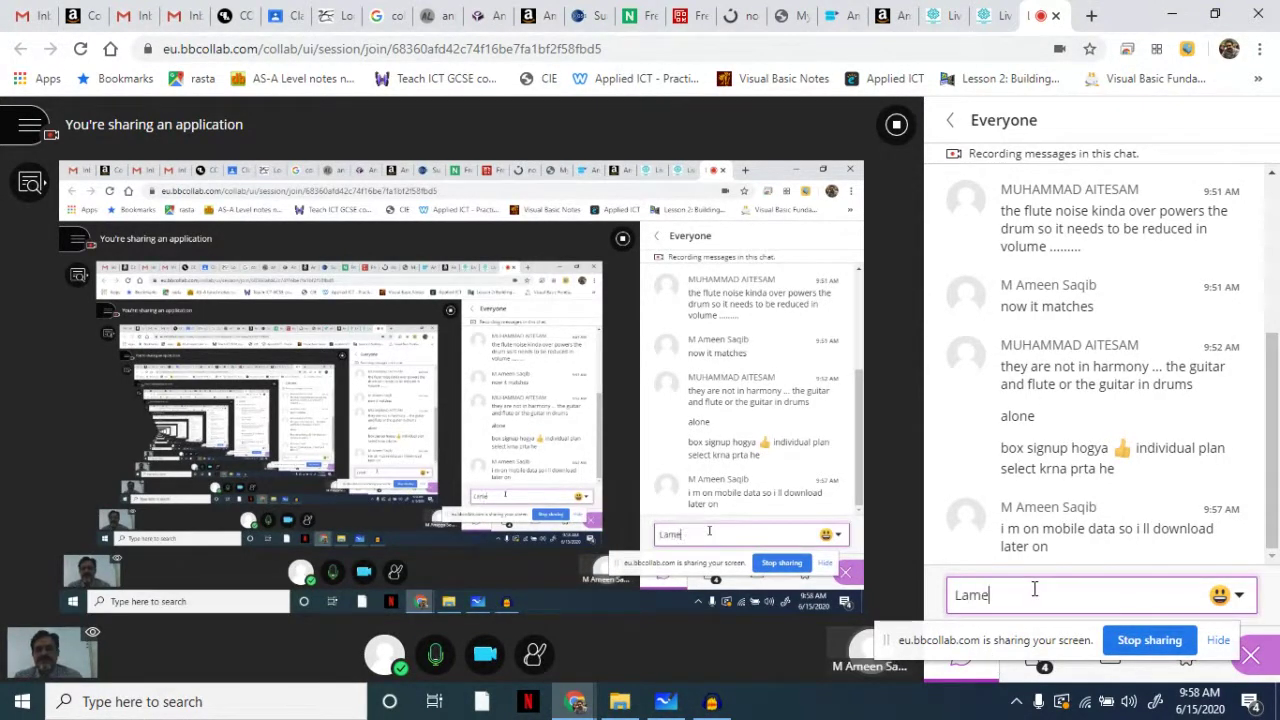
key("Return")
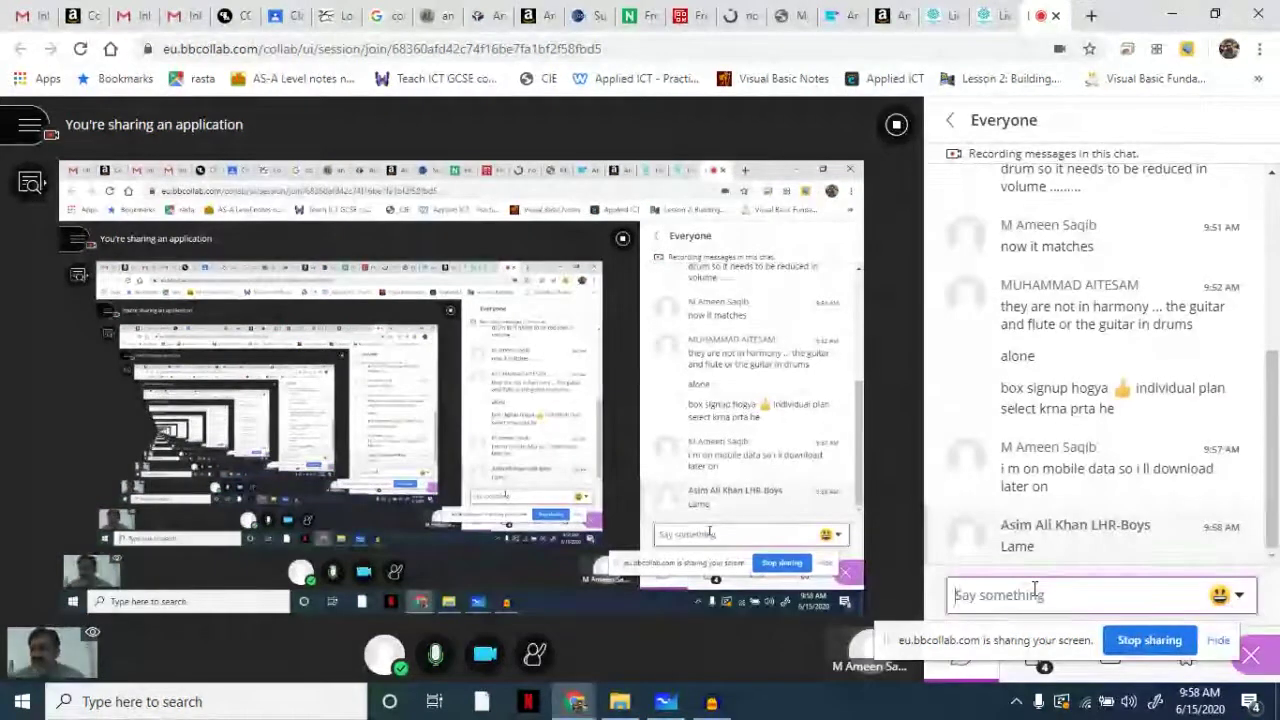
Step: Return to Audacity and import the "Adele - Hello - Drum C..." audio file from the Mission Sound folder
left_click(675, 715)
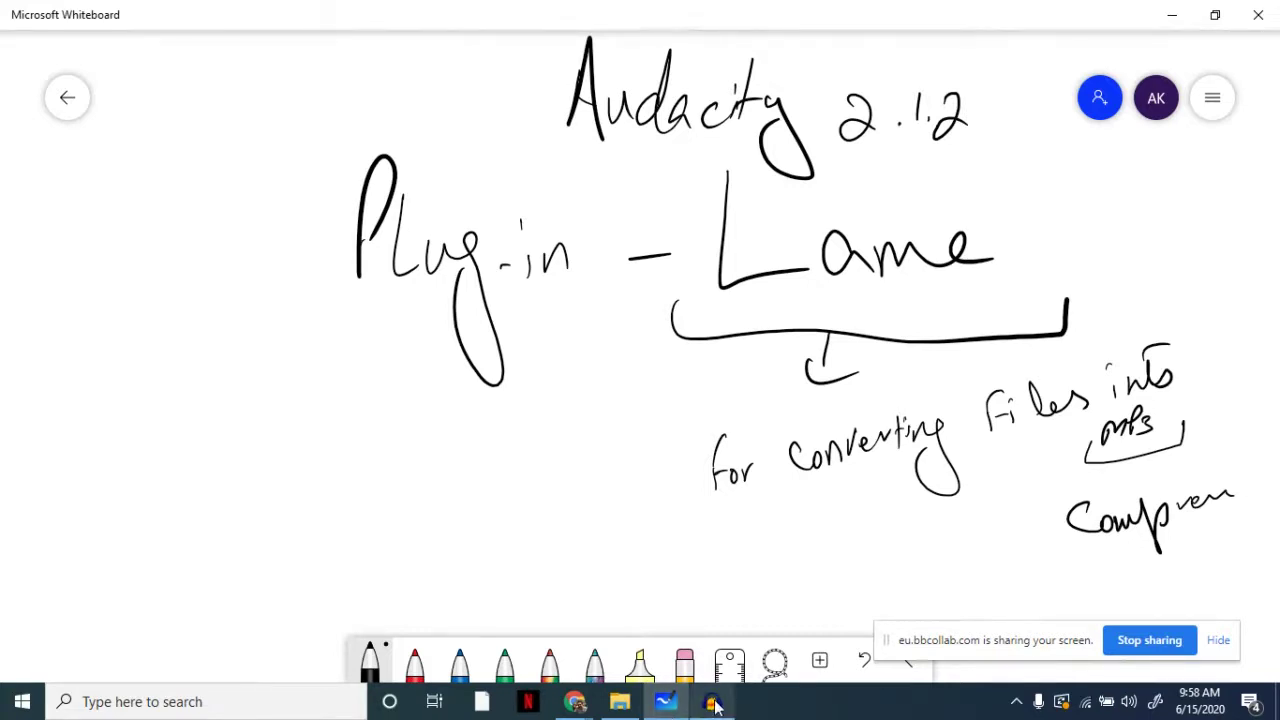
left_click(711, 701)
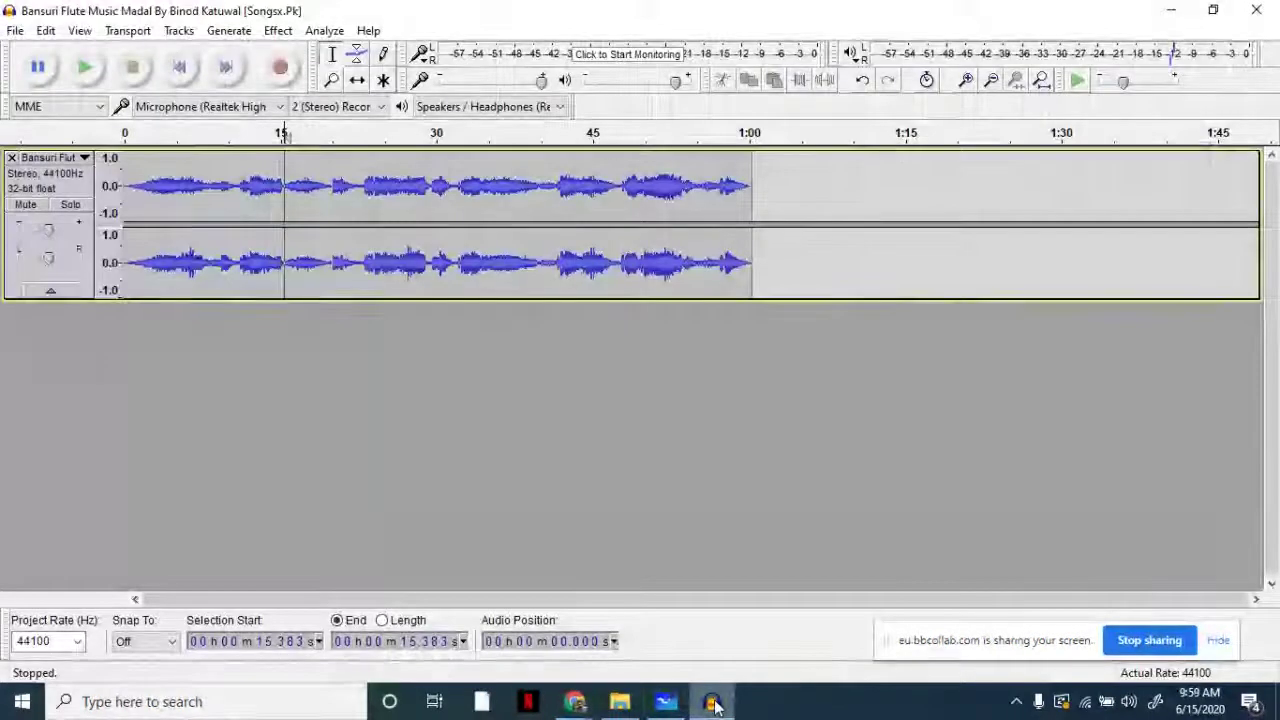
left_click(15, 30)
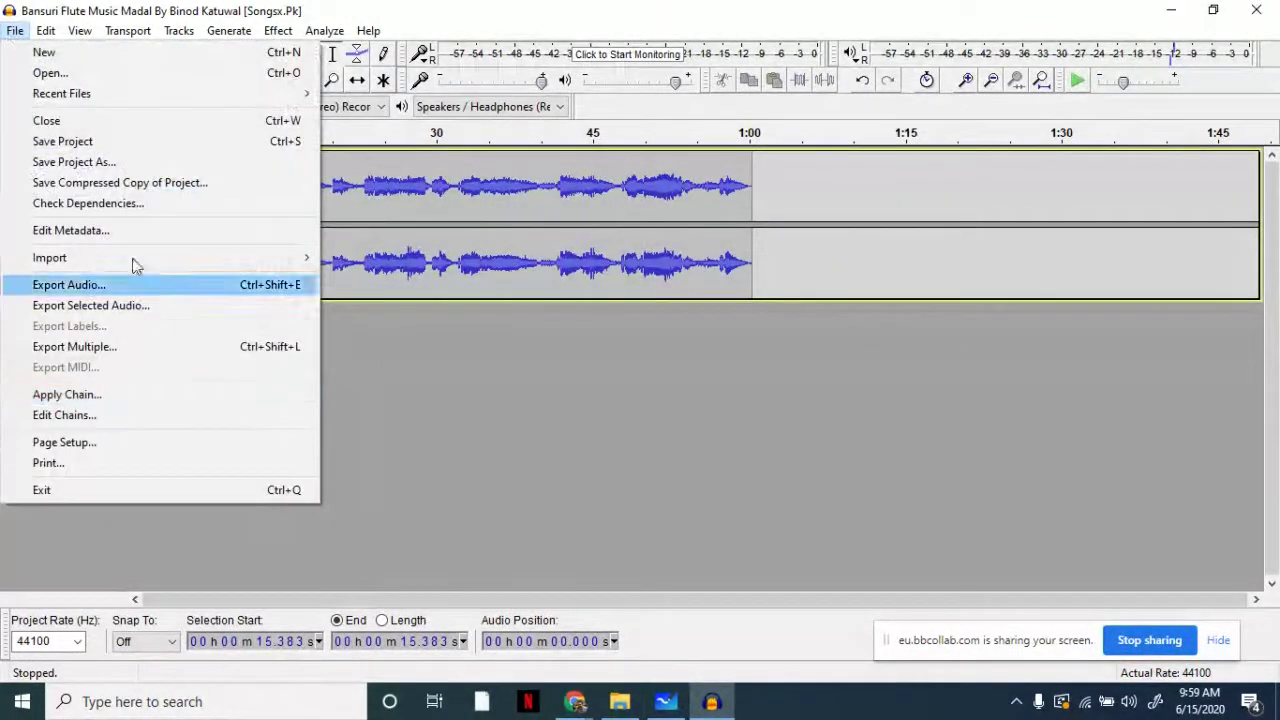
mouse_move(112, 270)
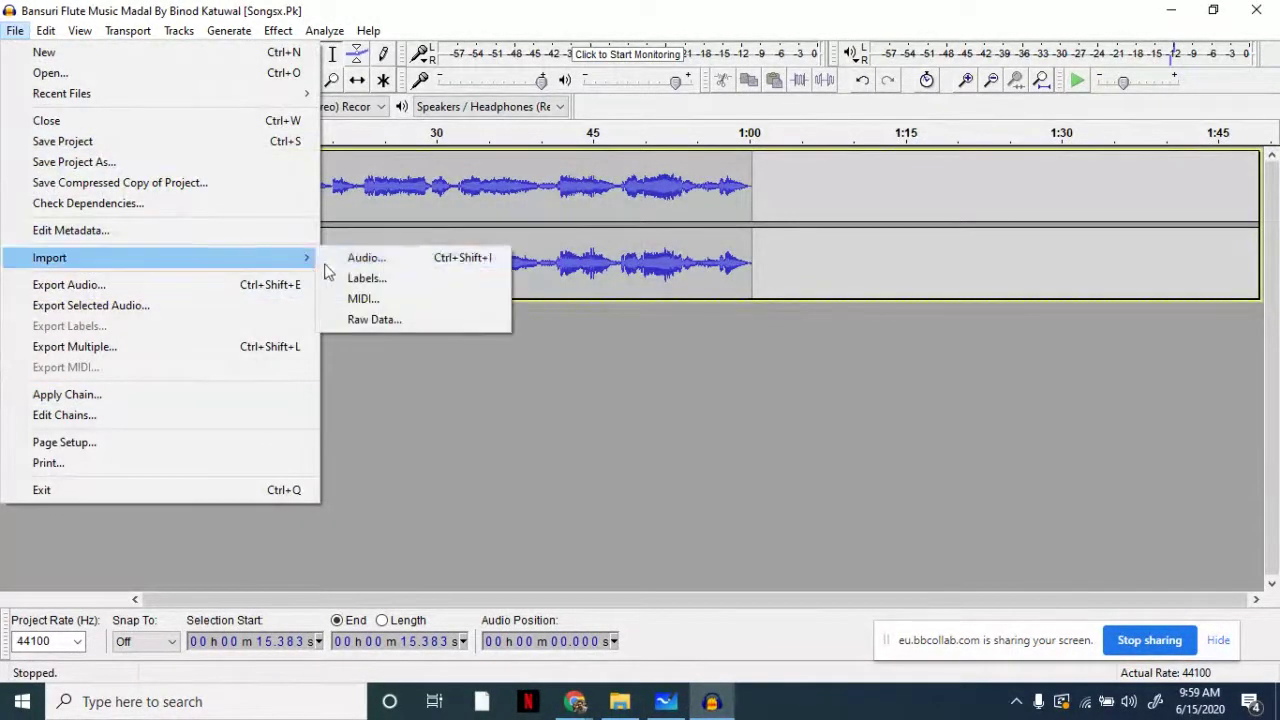
left_click(357, 258)
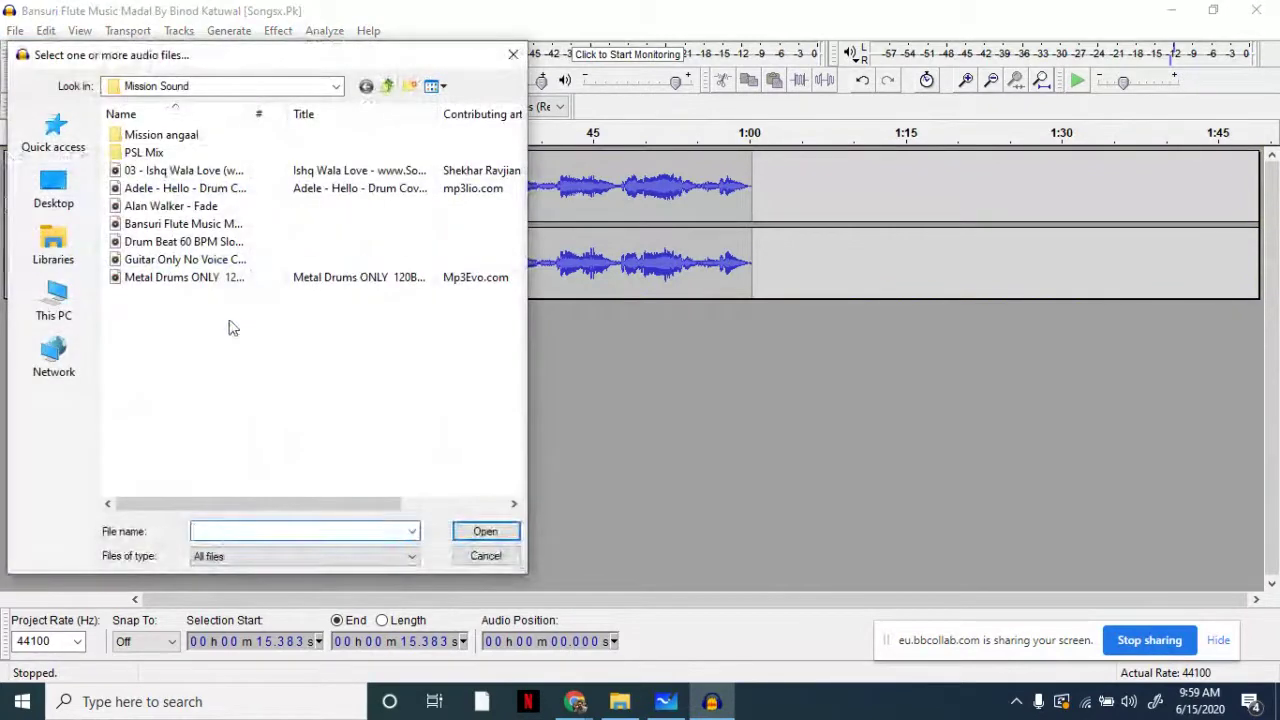
double_click(167, 189)
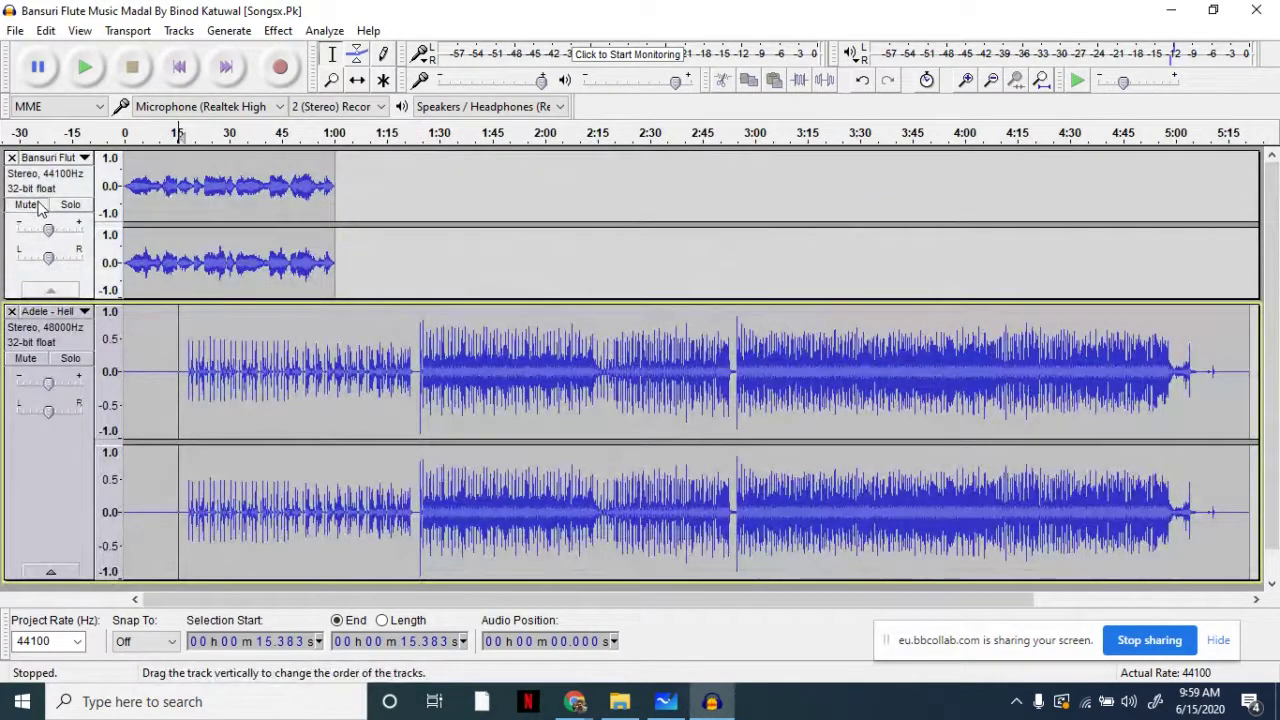
Step: Mute the flute track and play the drum cover from about 1:26, 2:57 and 16.9 s to compare its sections
left_click(37, 204)
left_click(426, 376)
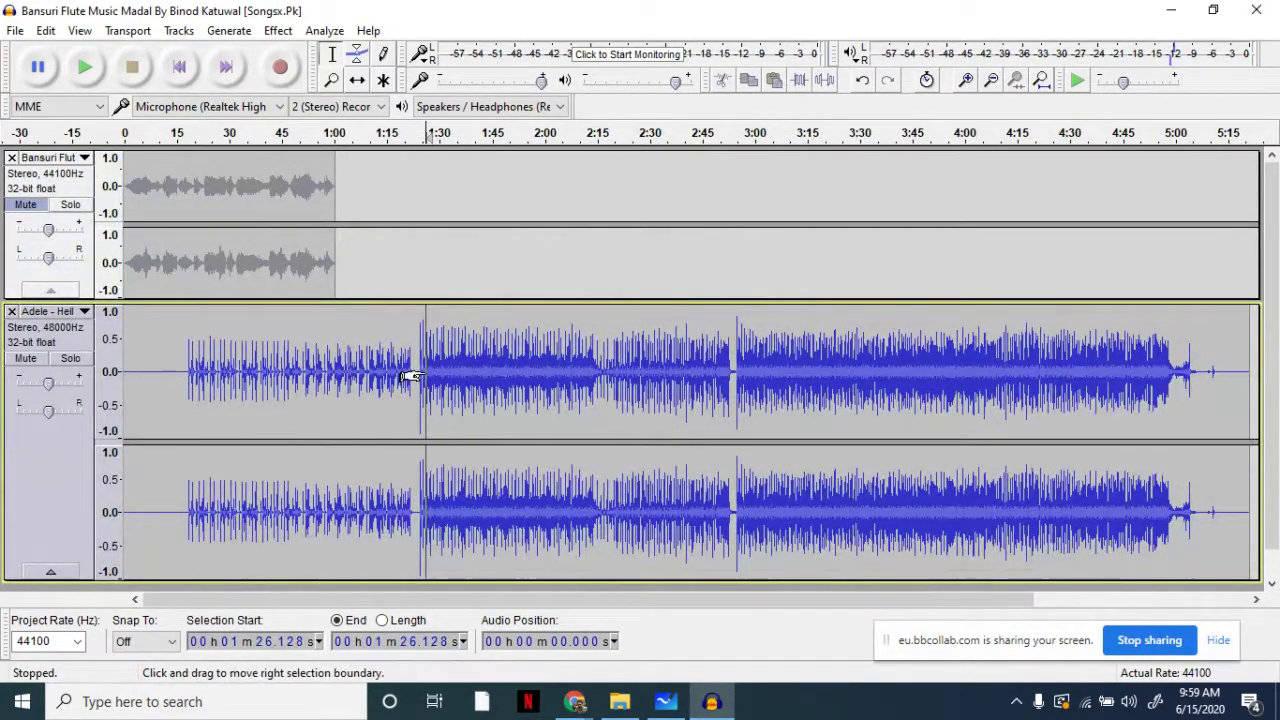
key("space")
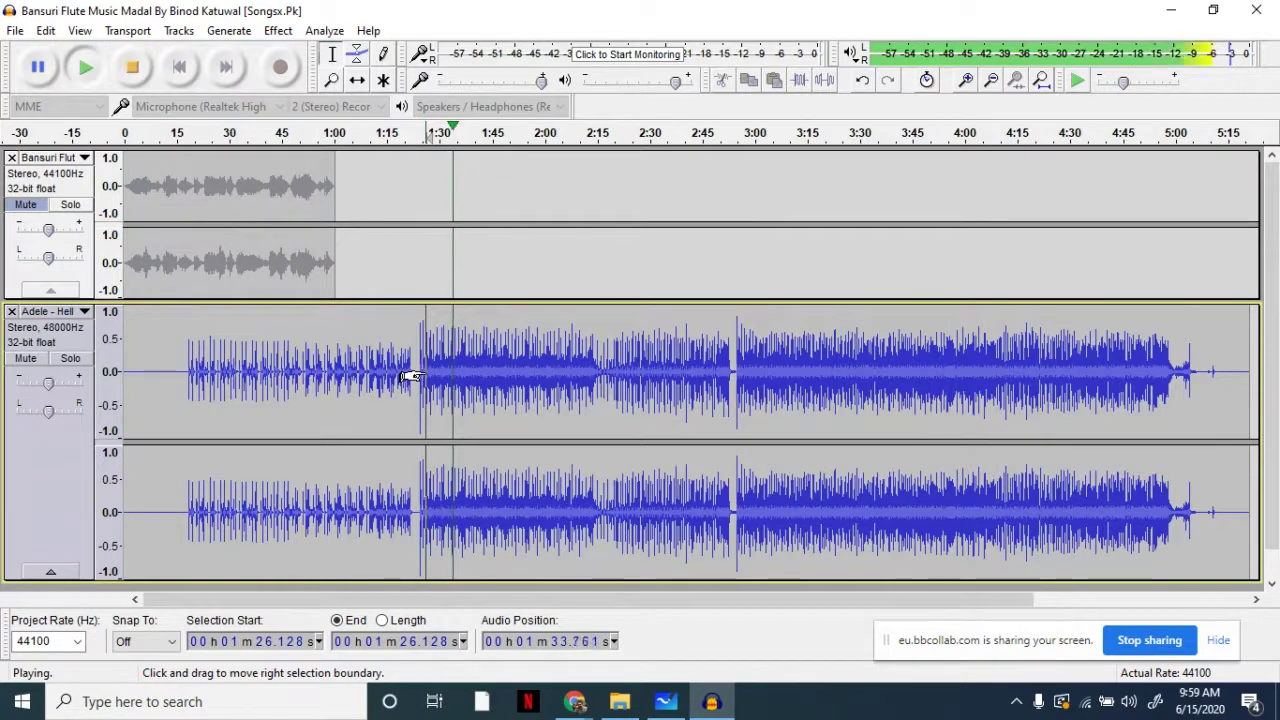
key("space")
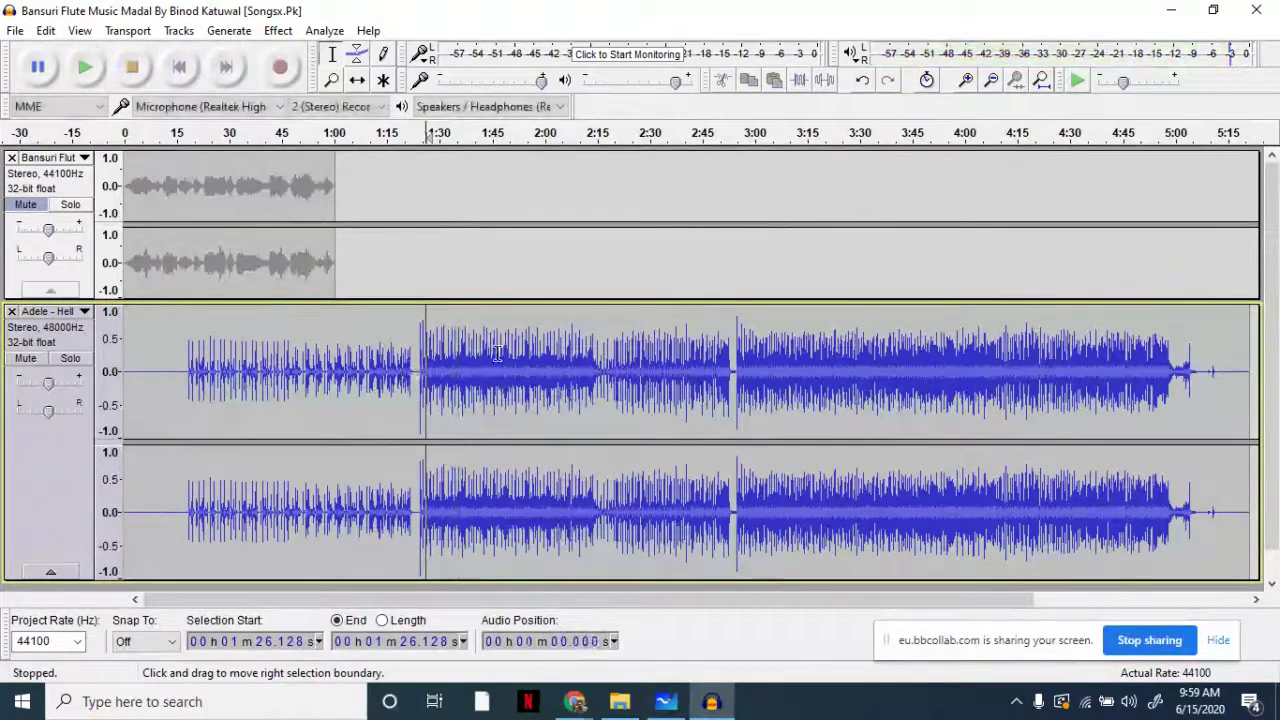
left_click(742, 360)
key("space")
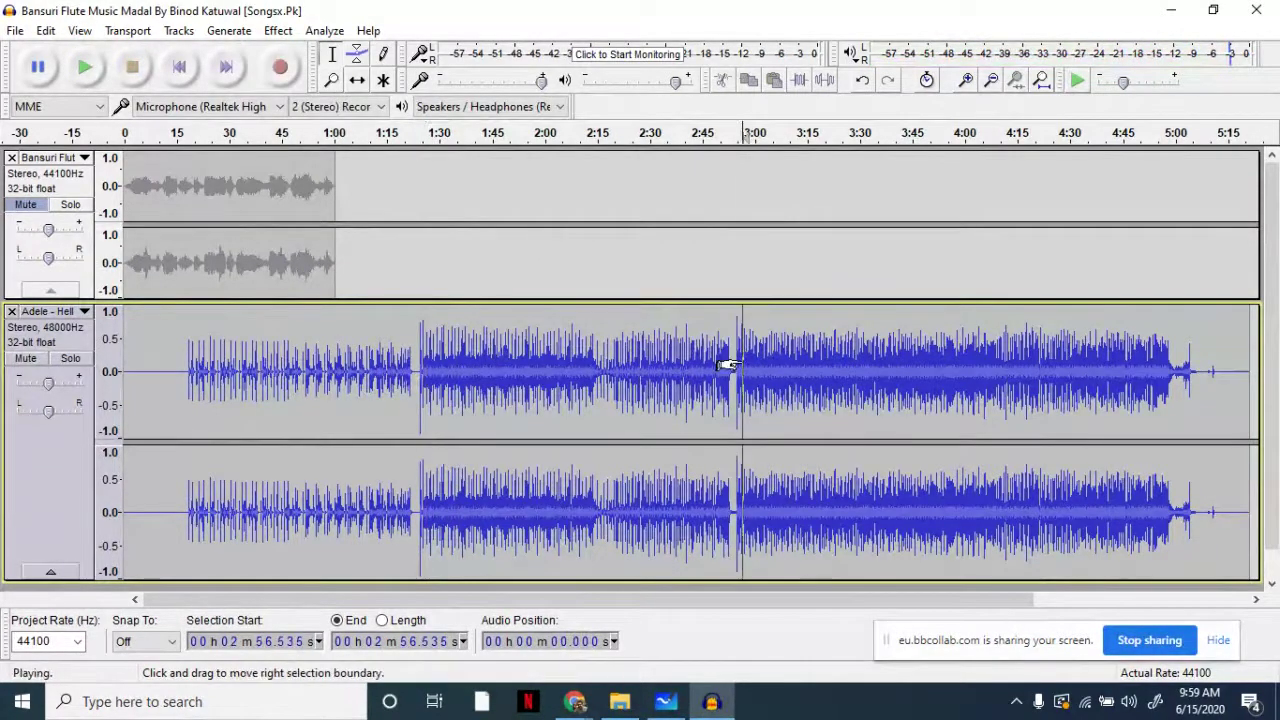
left_click(182, 361)
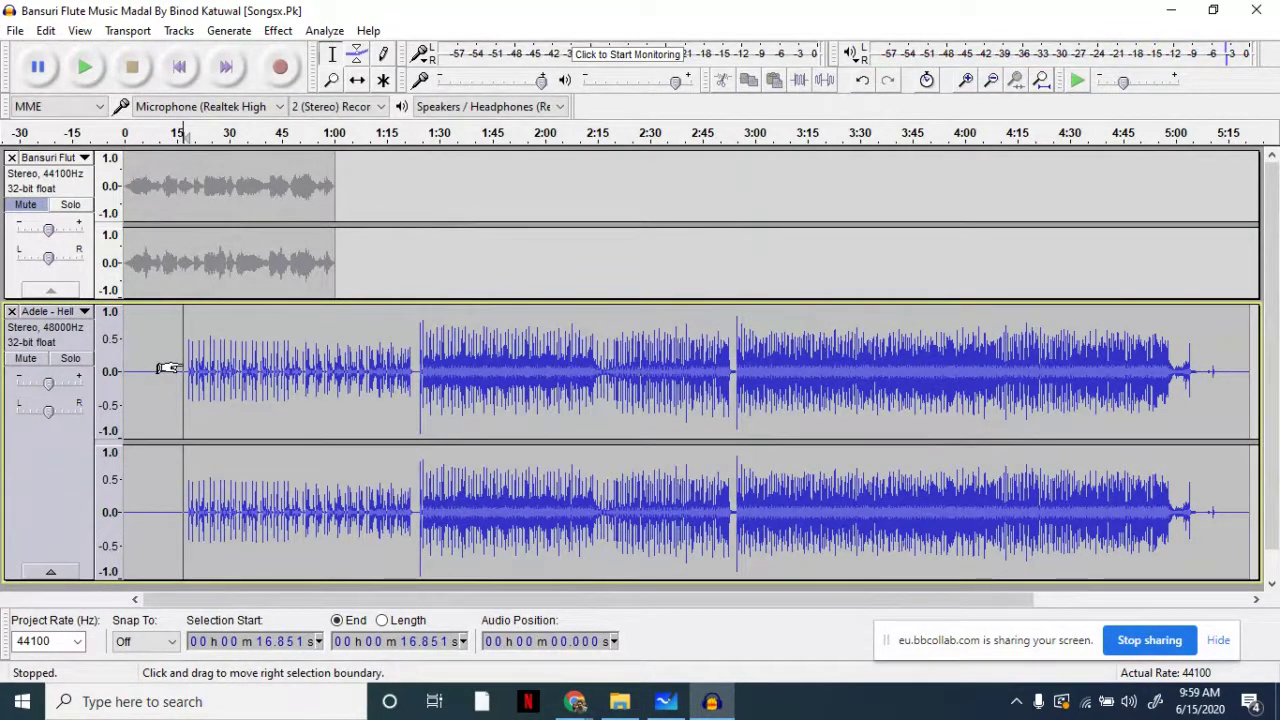
key("space")
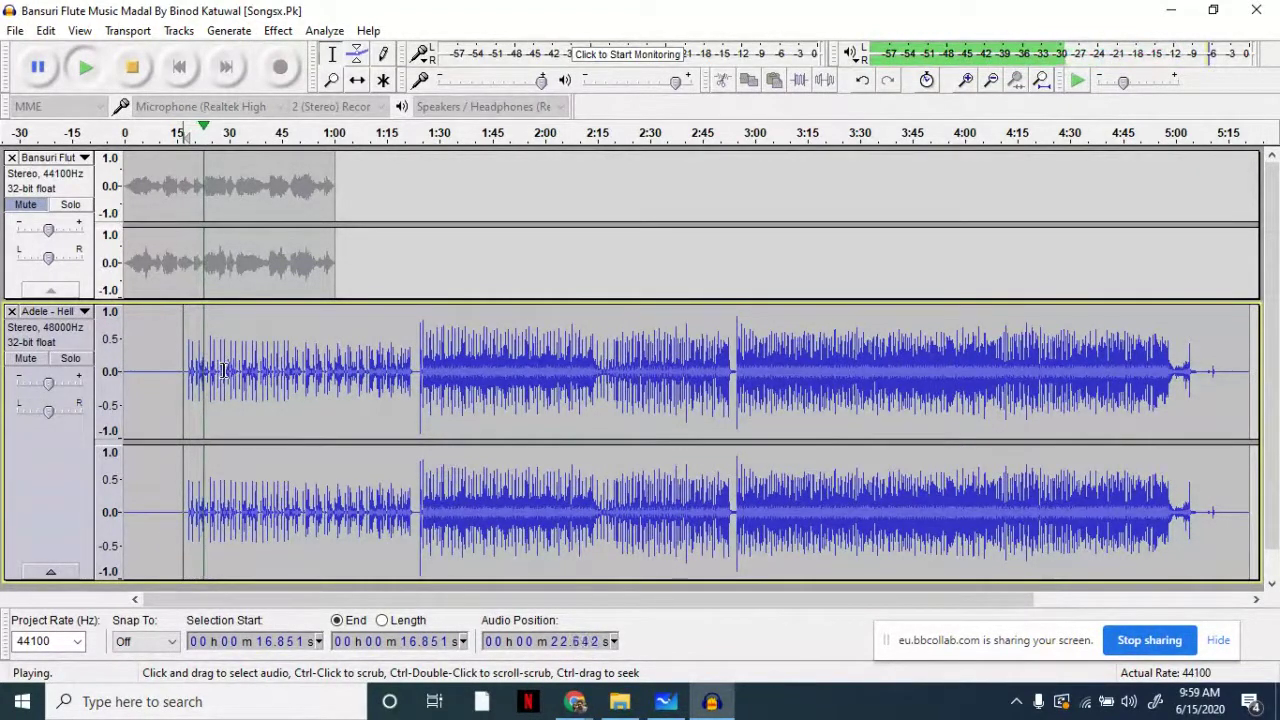
key("space")
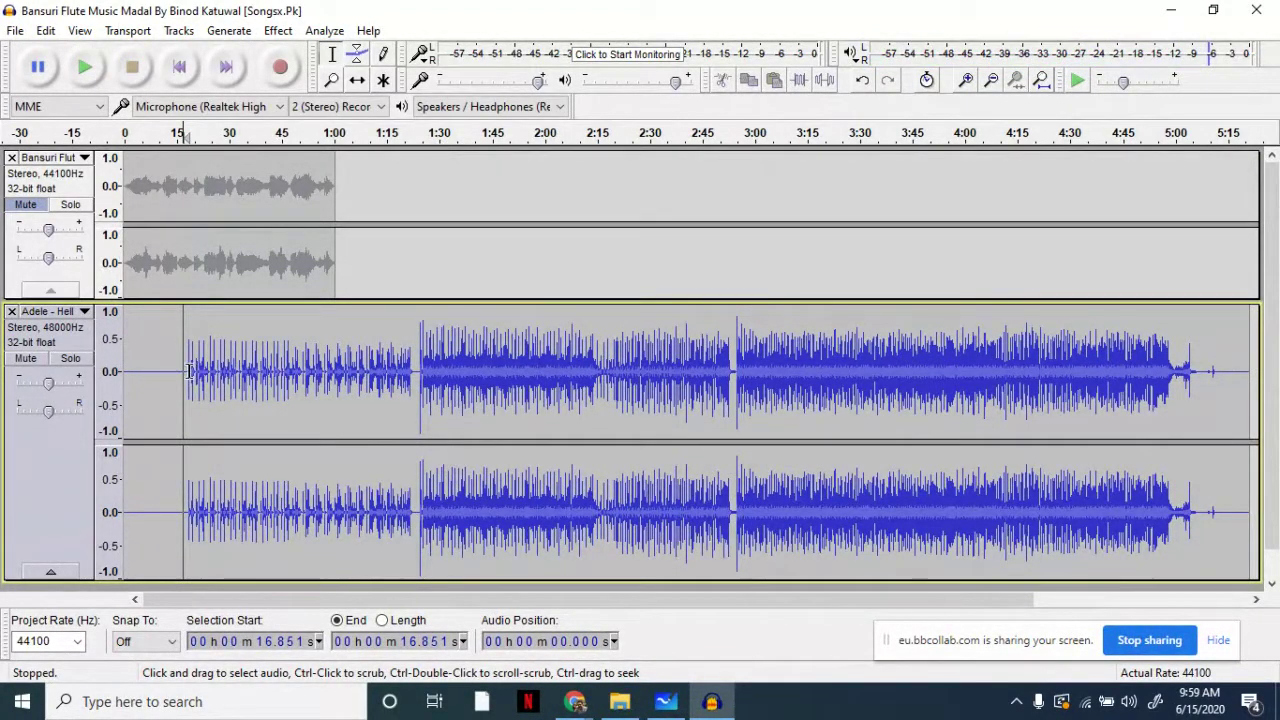
Step: Copy the drum section from about 18.7 s to 44.9 s, unmute the flute track, and paste it there at about 4 s and 34 s
left_click_drag(189, 371, 281, 401)
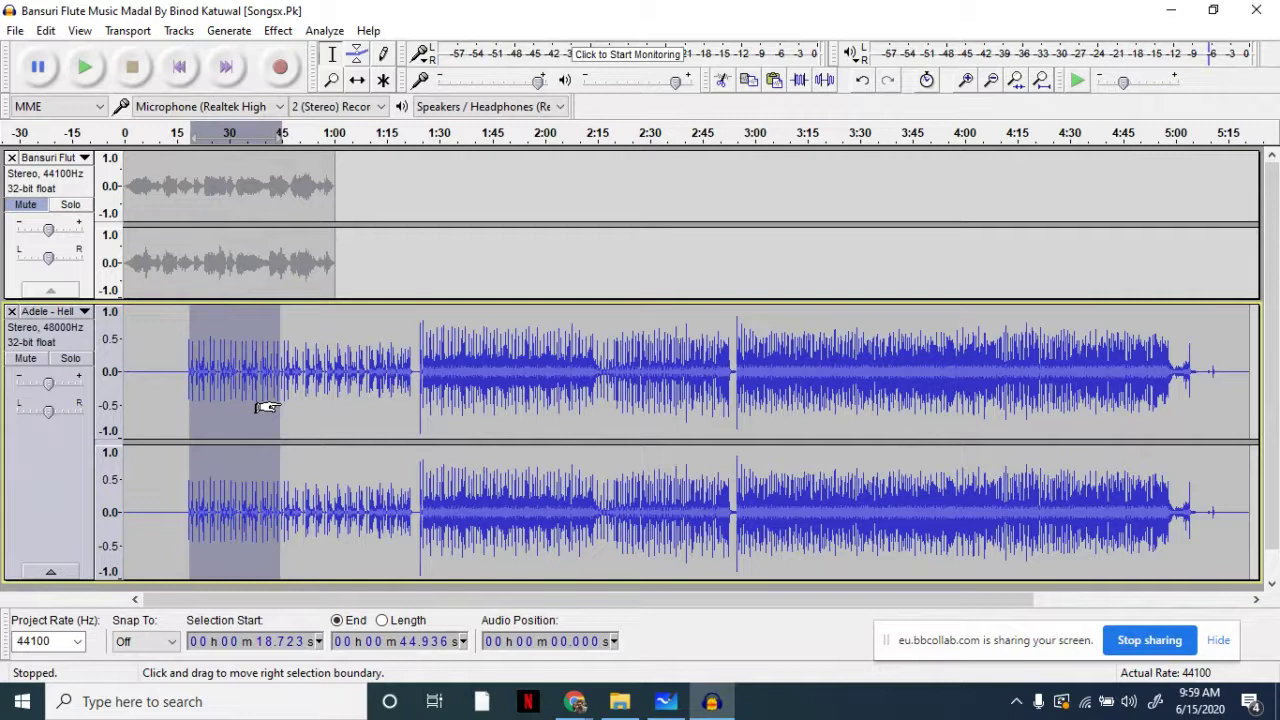
left_click(25, 204)
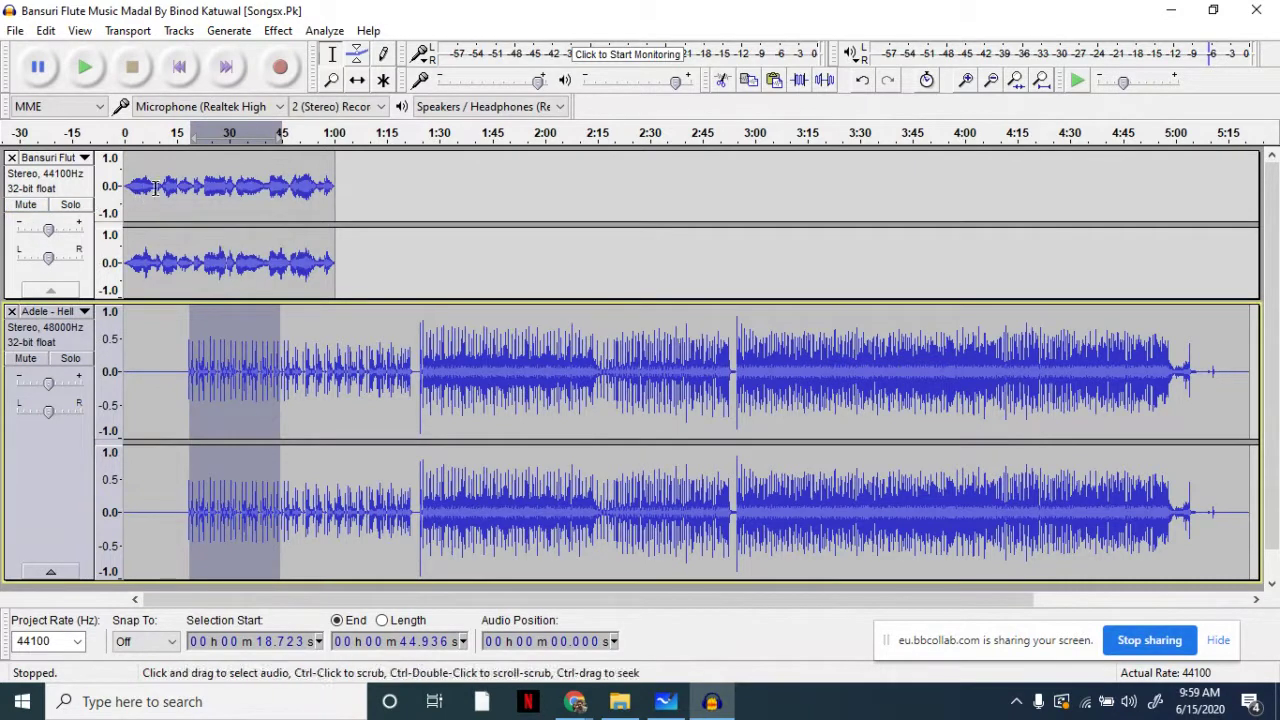
left_click(138, 186)
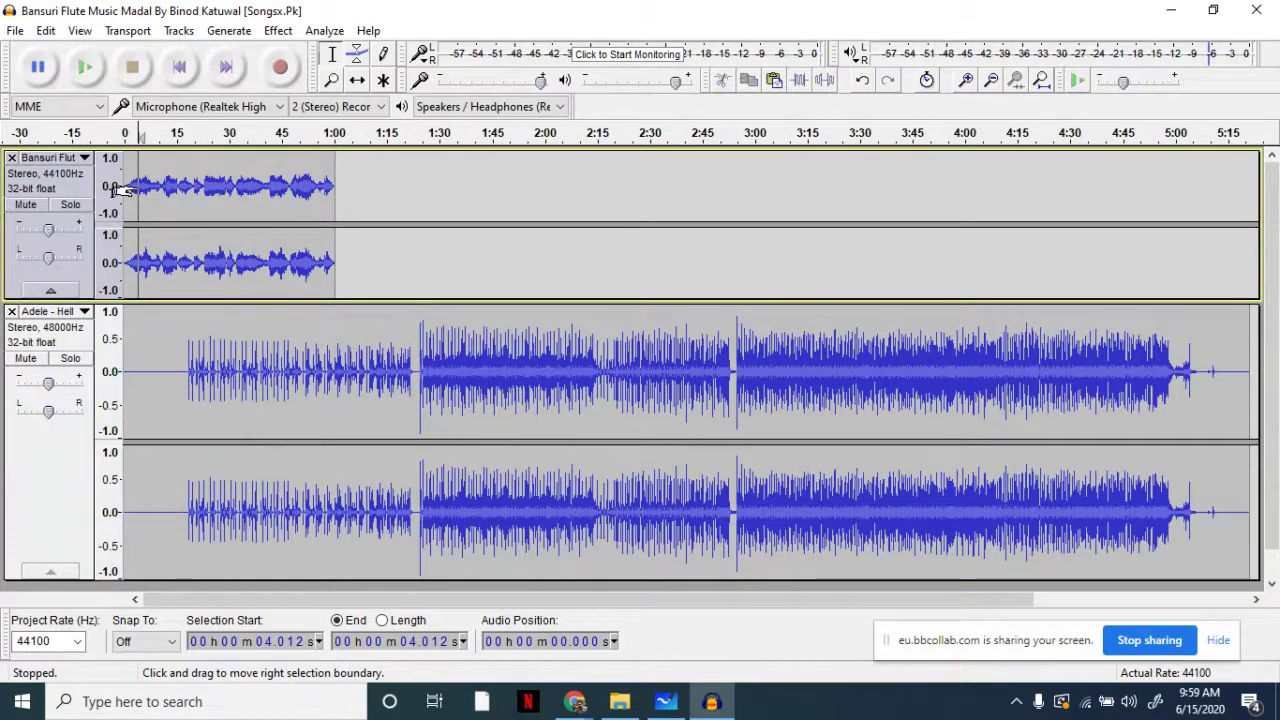
key("ctrl+v")
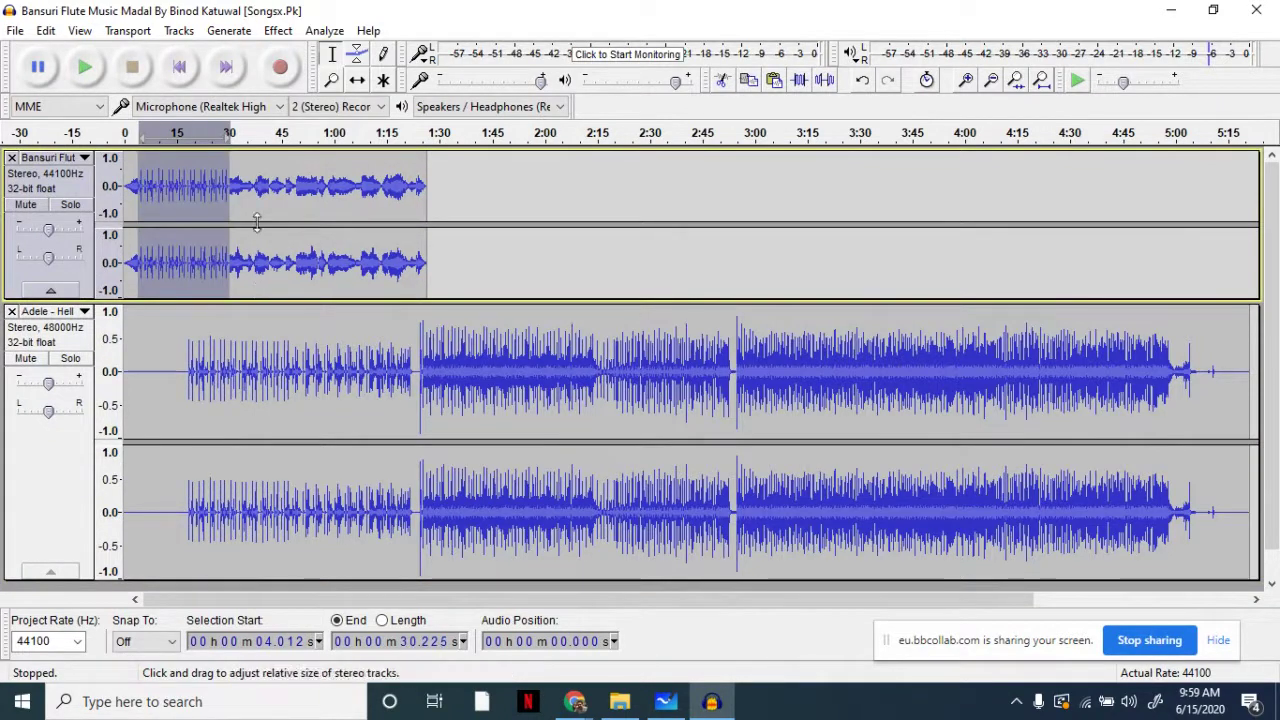
left_click(243, 188)
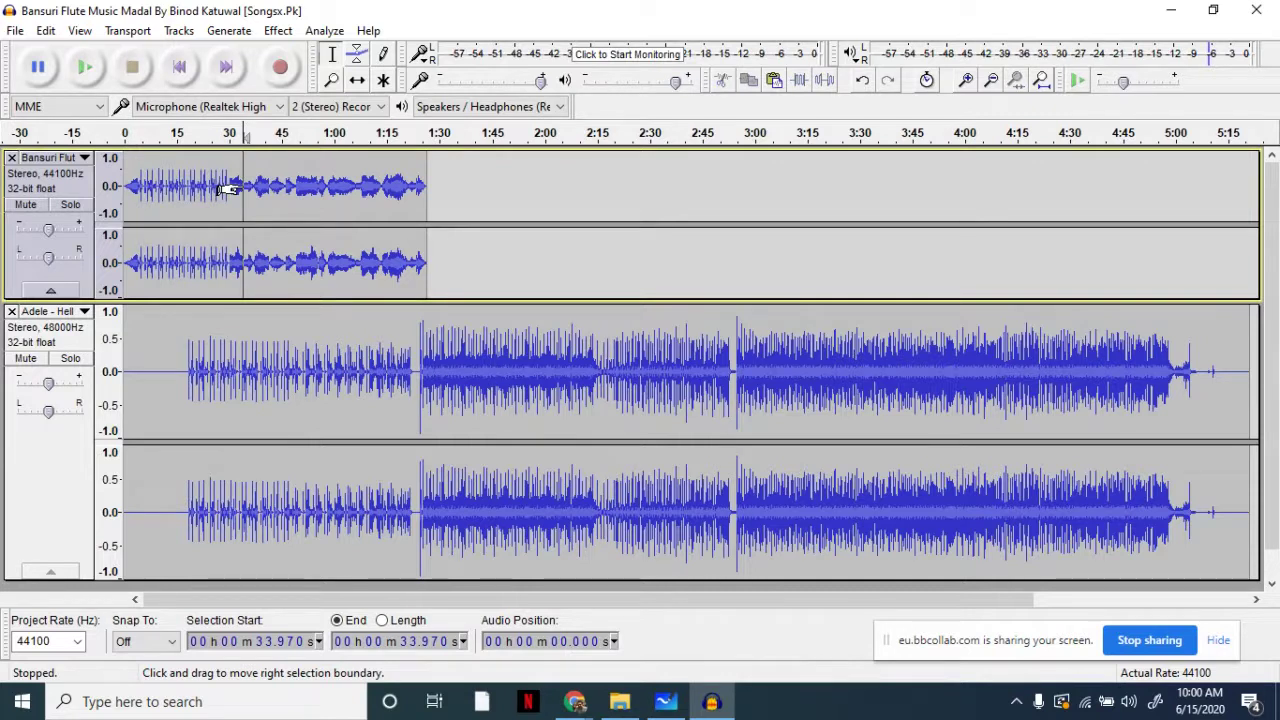
key("ctrl+v")
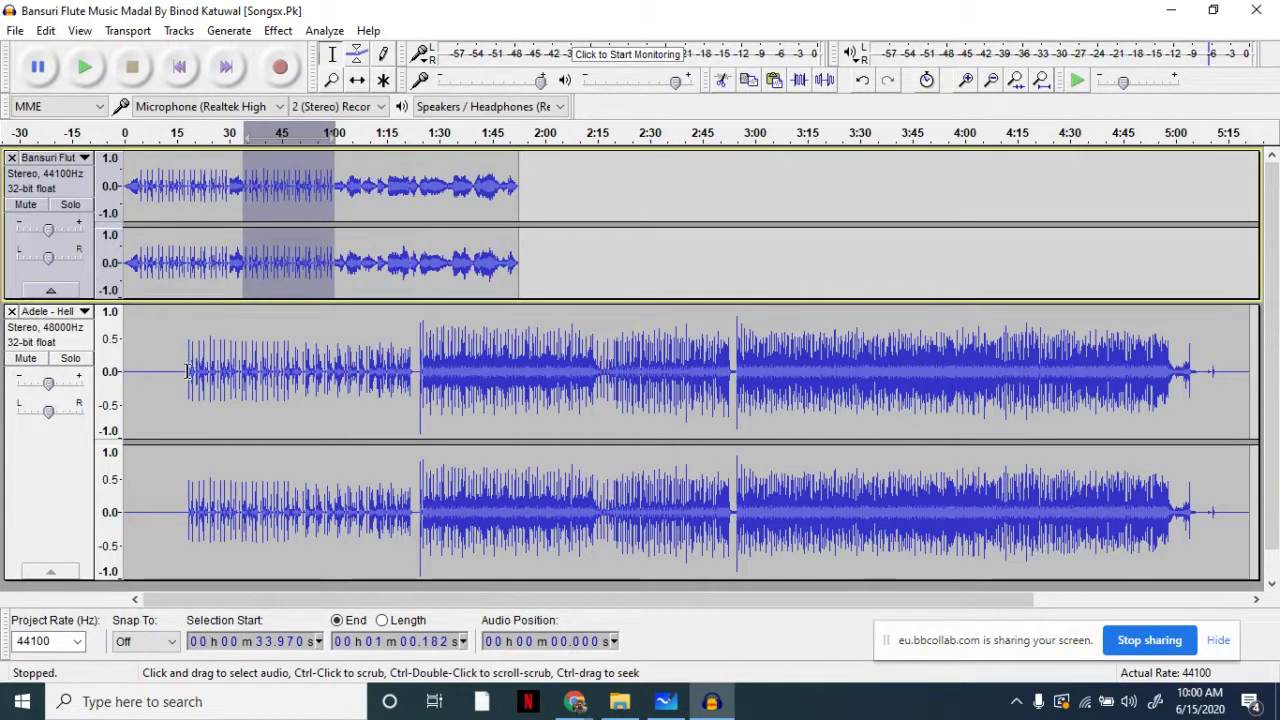
Step: Delete the silent opening of the drum cover track, from 0 to about 18.2 s, and mute that track
left_click_drag(188, 370, 3, 327)
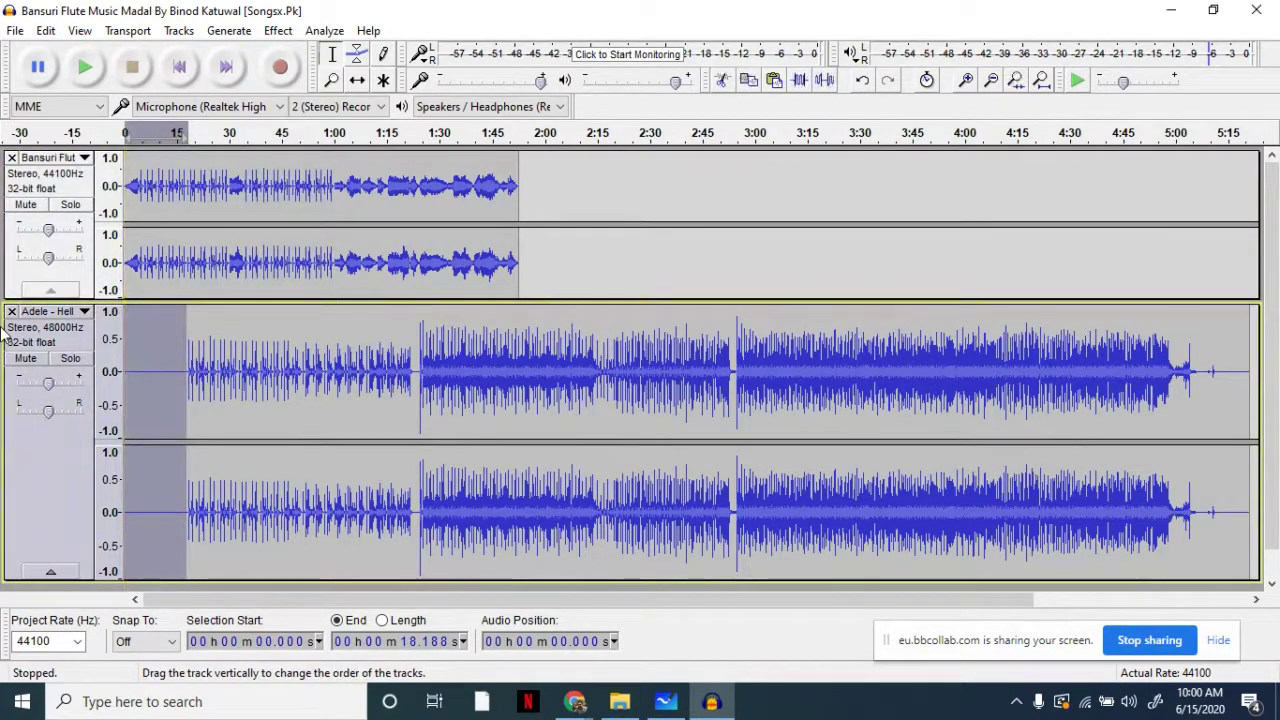
key("Delete")
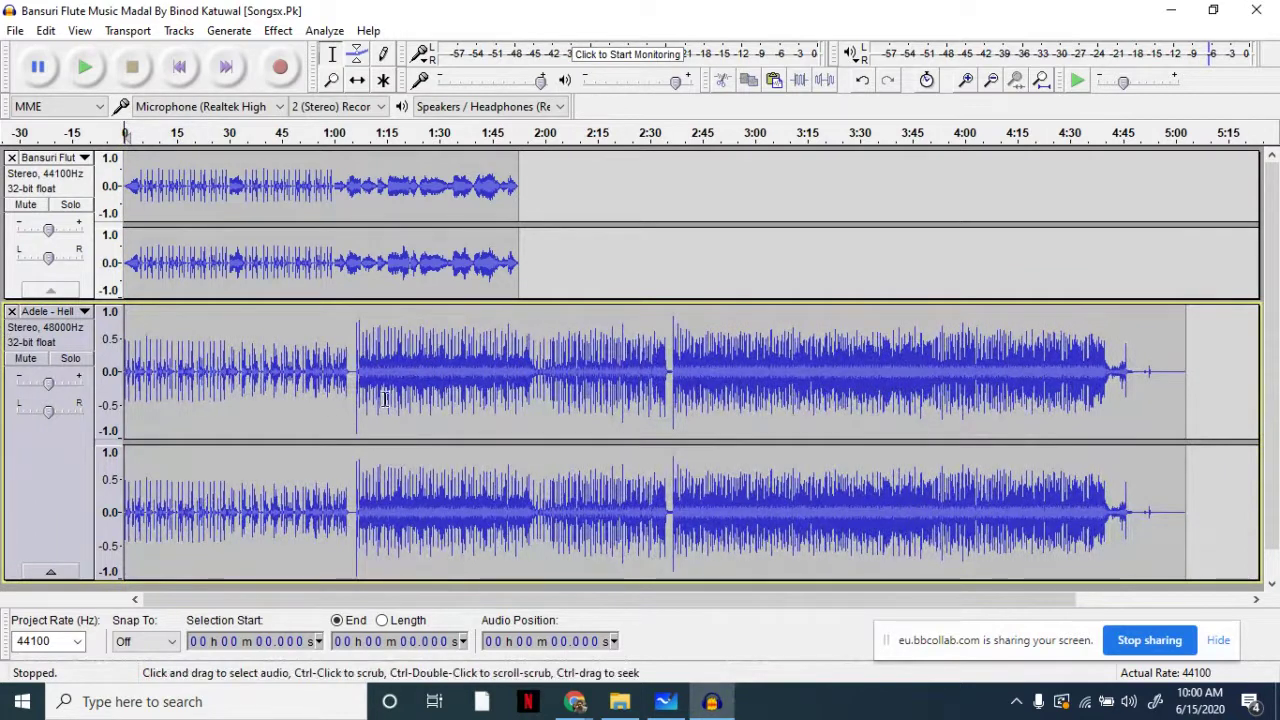
left_click(25, 358)
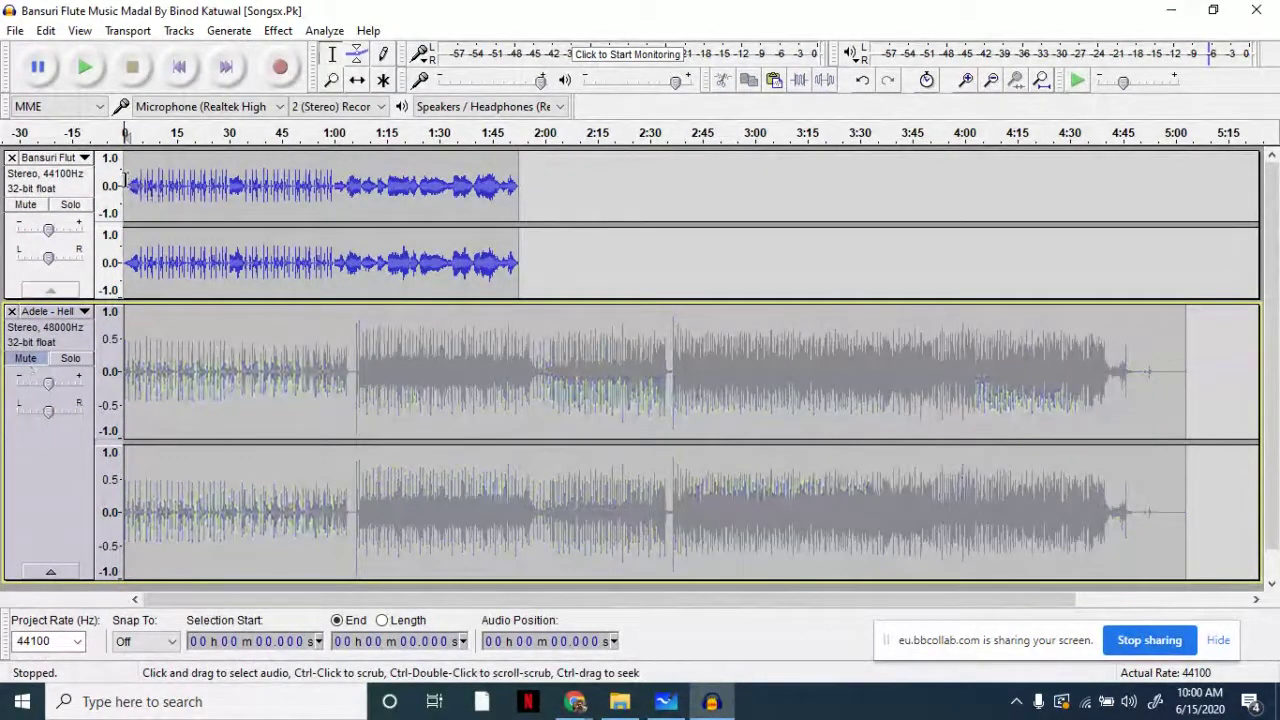
Step: Play the edited flute track from the start, leaving only the drum cover track muted
left_click(128, 180)
left_click(26, 205)
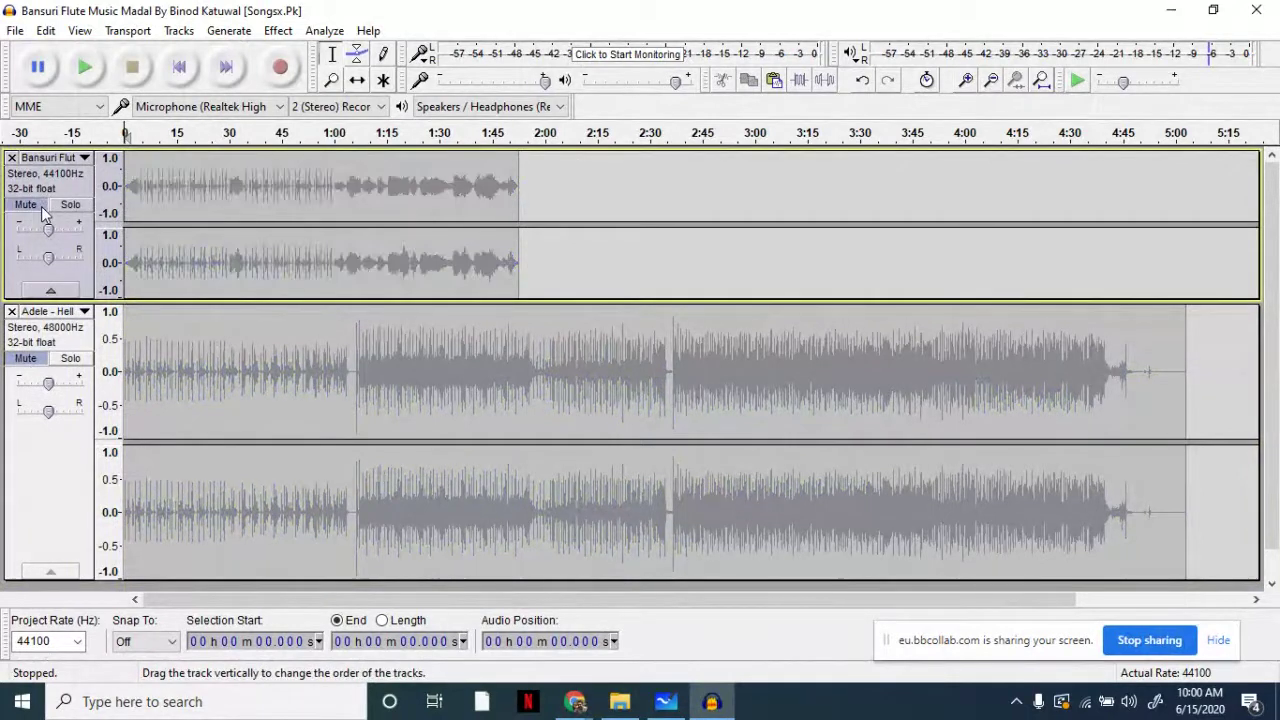
left_click(26, 205)
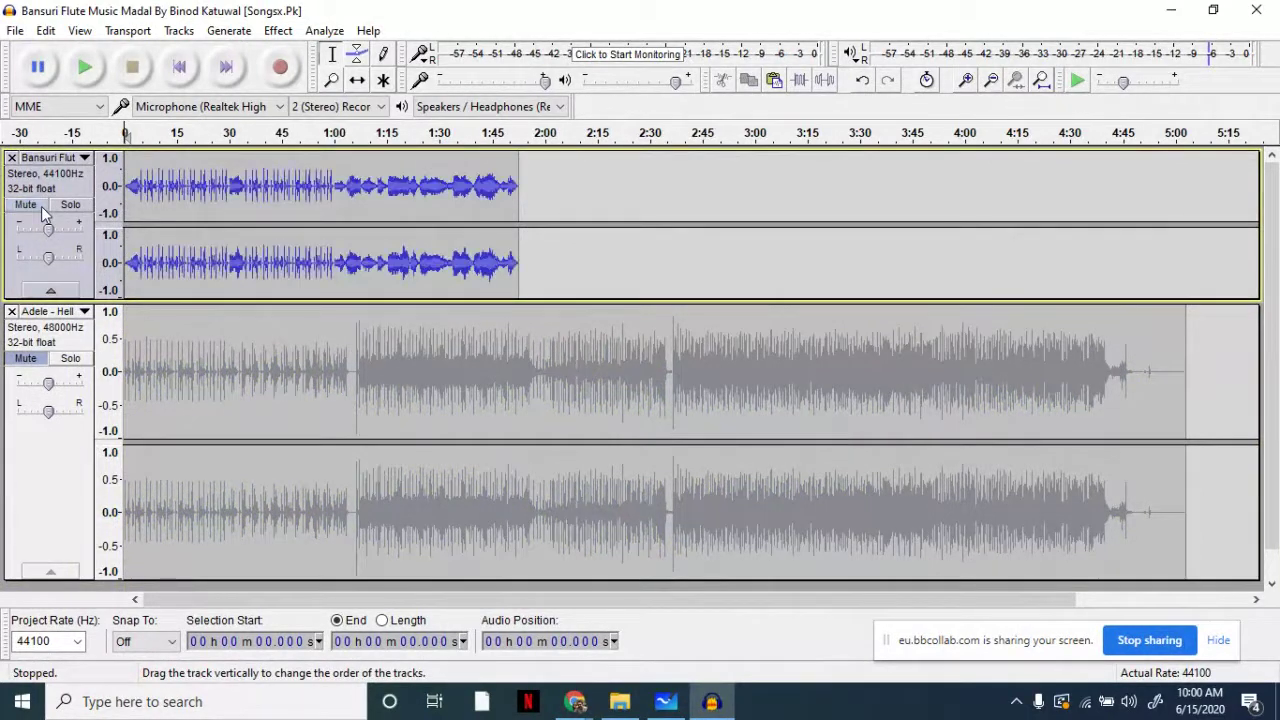
left_click(86, 68)
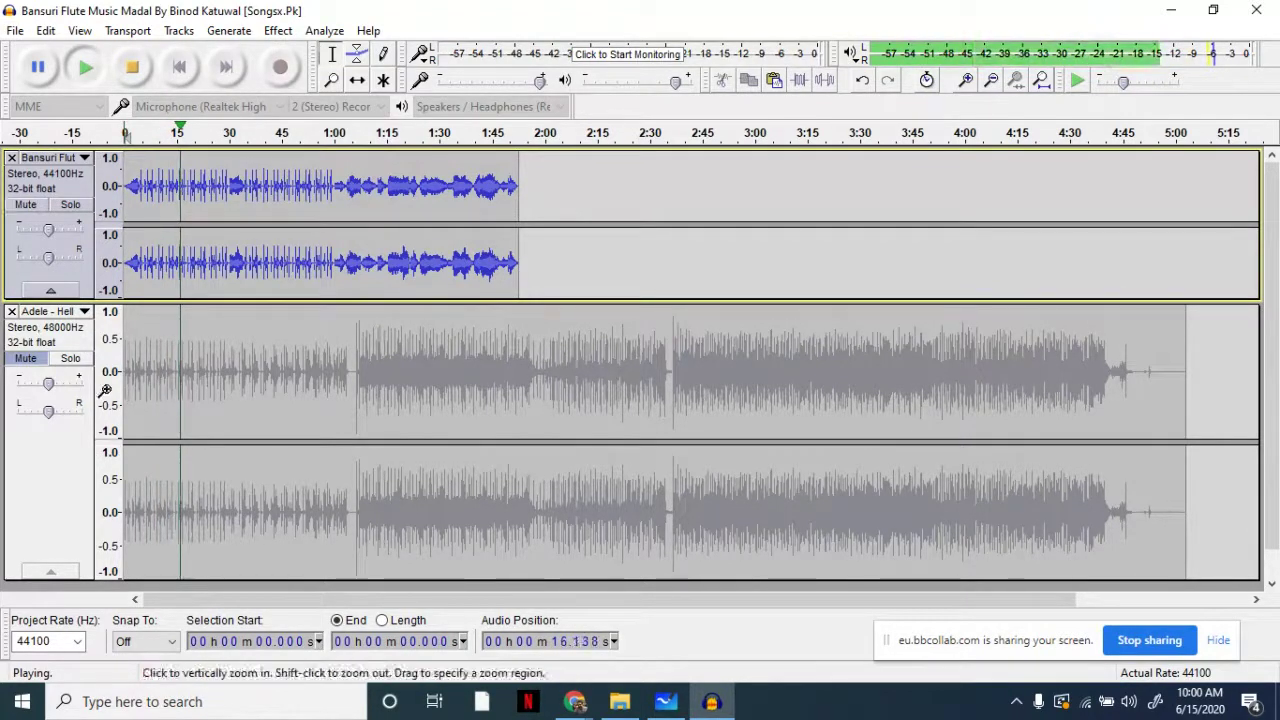
Step: Briefly unmute the drum cover during playback, then mute both tracks and restart playback from the beginning
left_click(25, 358)
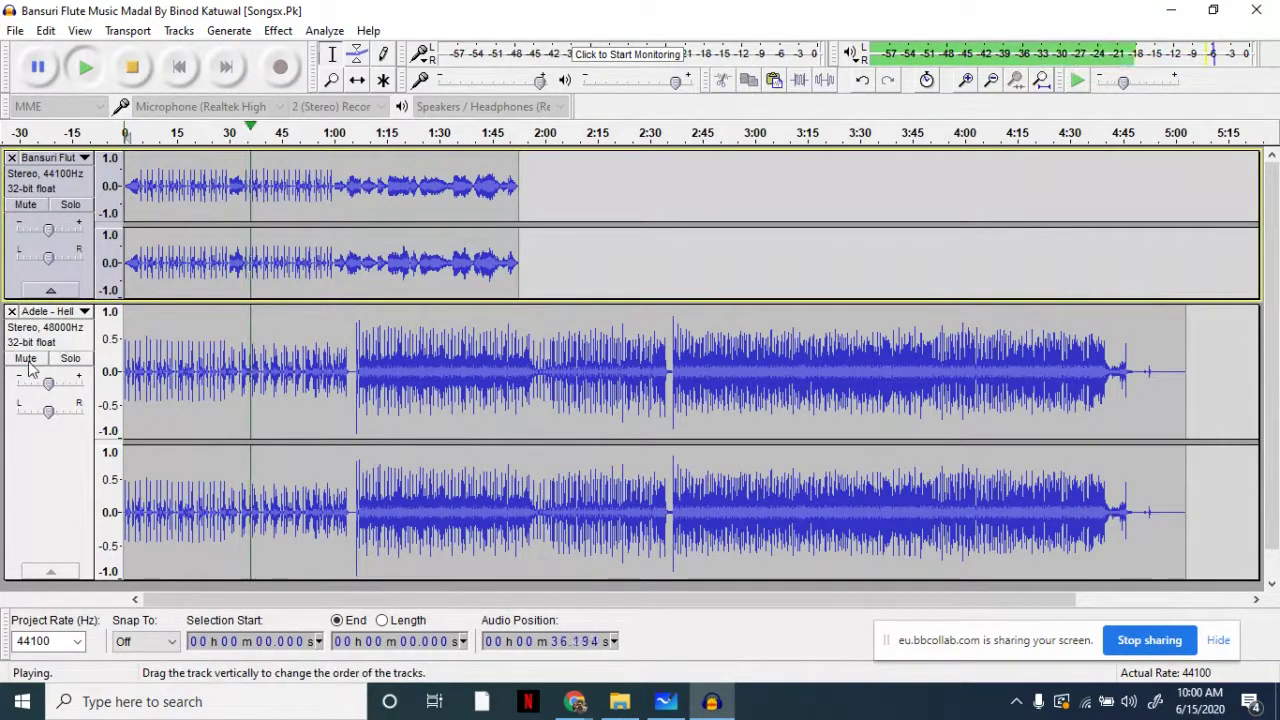
left_click(25, 358)
left_click(26, 205)
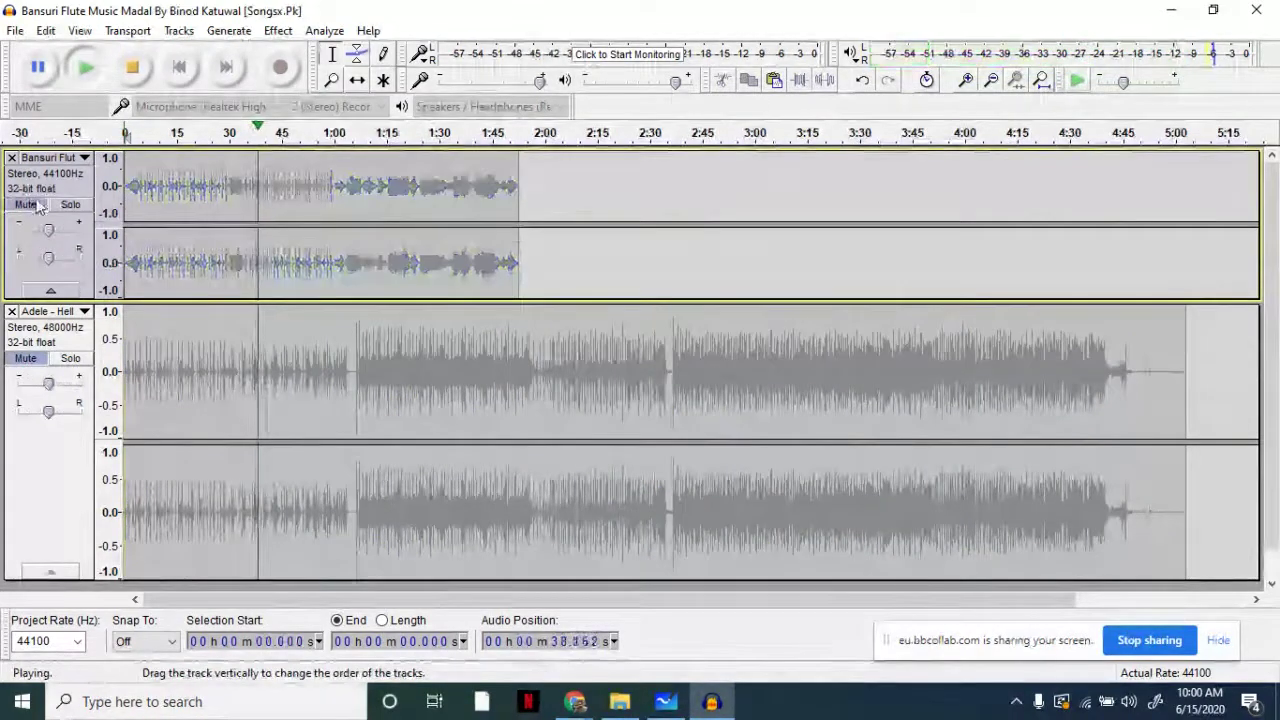
left_click(86, 67)
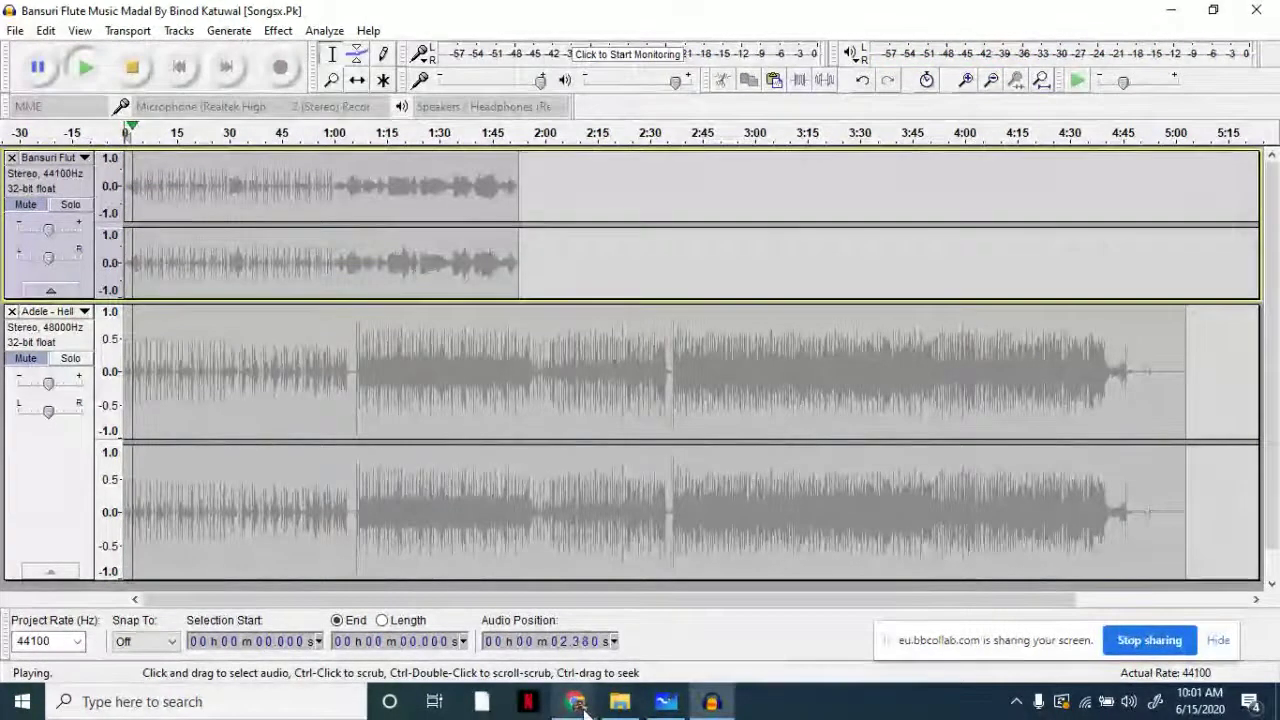
Step: Check the live session chat in Chrome, then switch through Audacity to the Microsoft Whiteboard notes on the Lame plug-in
mouse_move(585, 708)
left_click(518, 665)
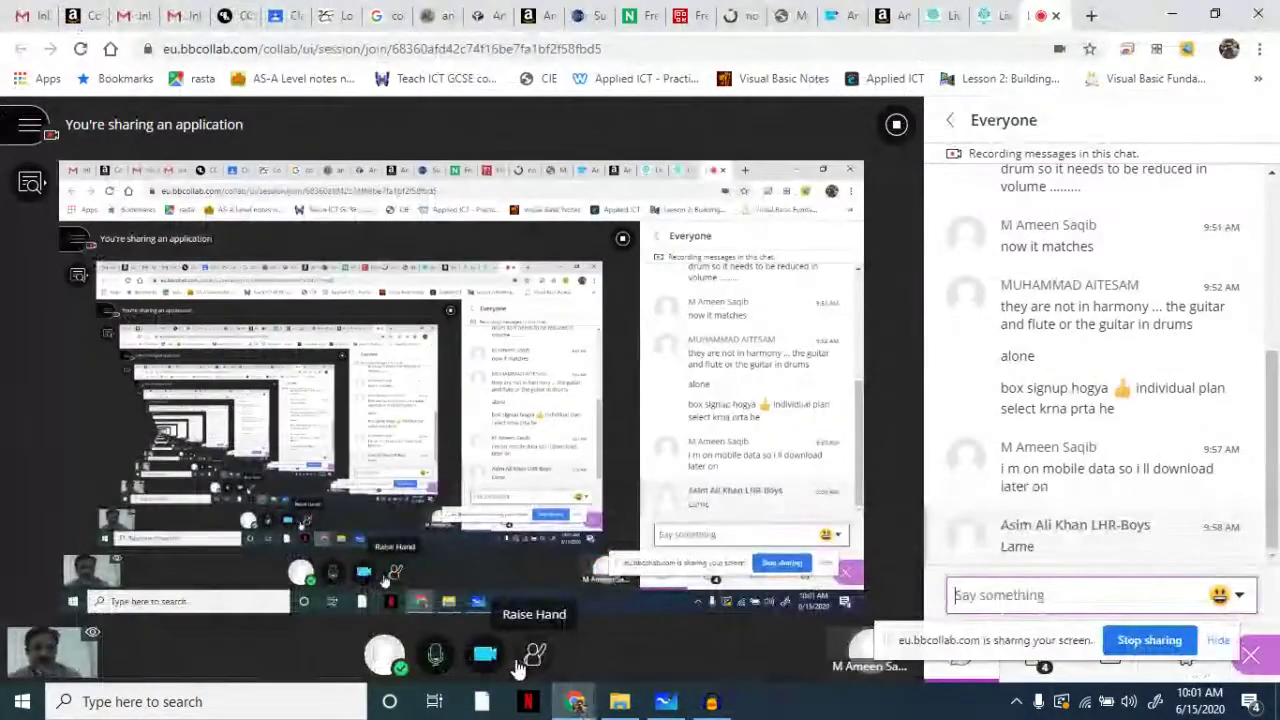
left_click(1040, 595)
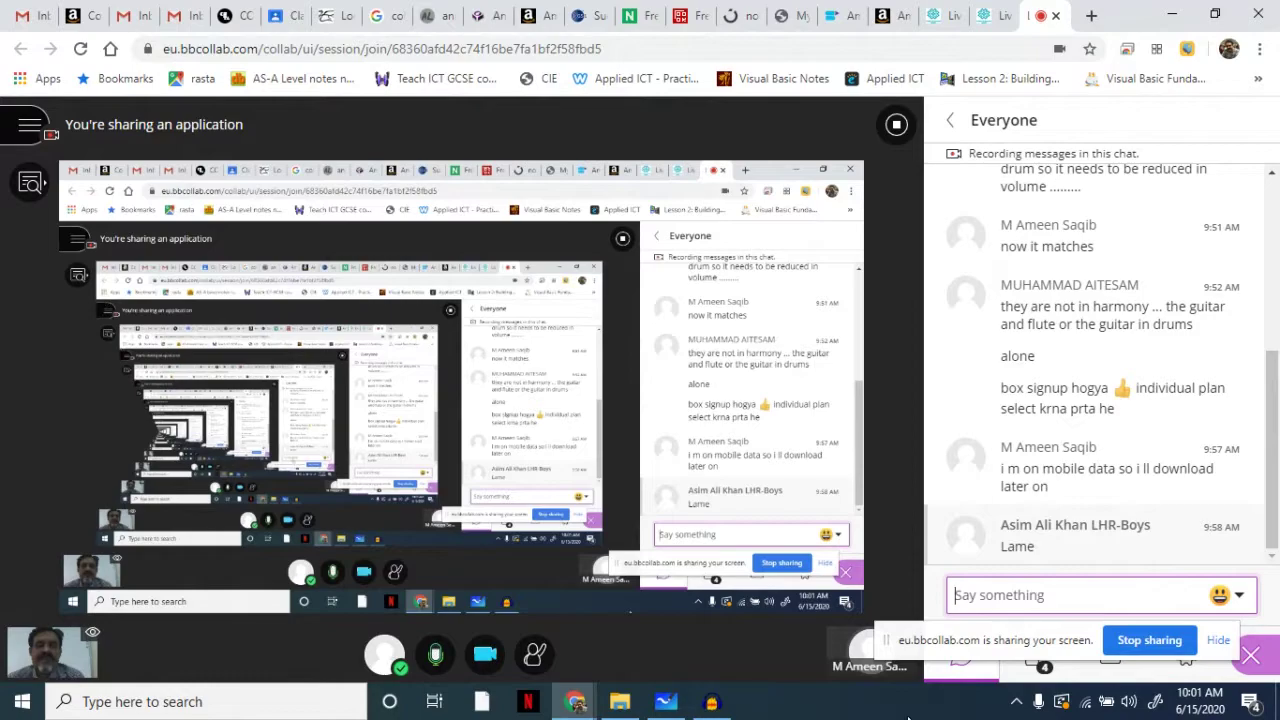
left_click(711, 701)
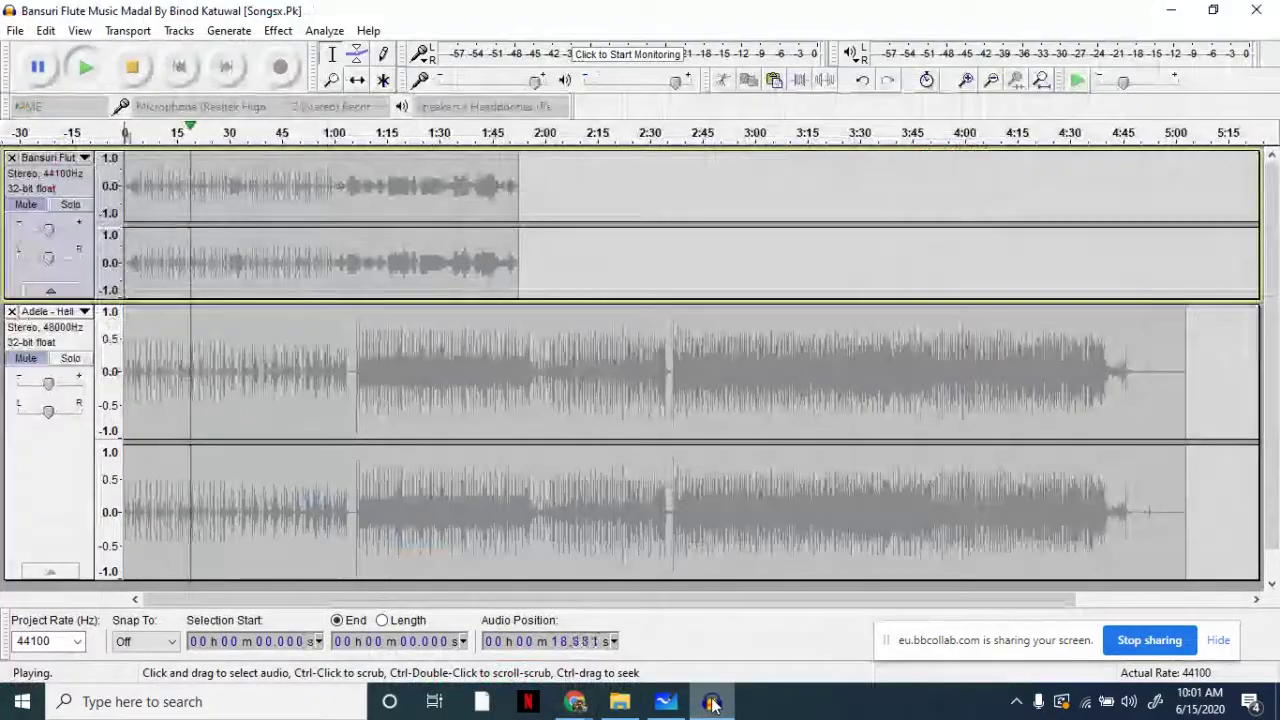
left_click(652, 702)
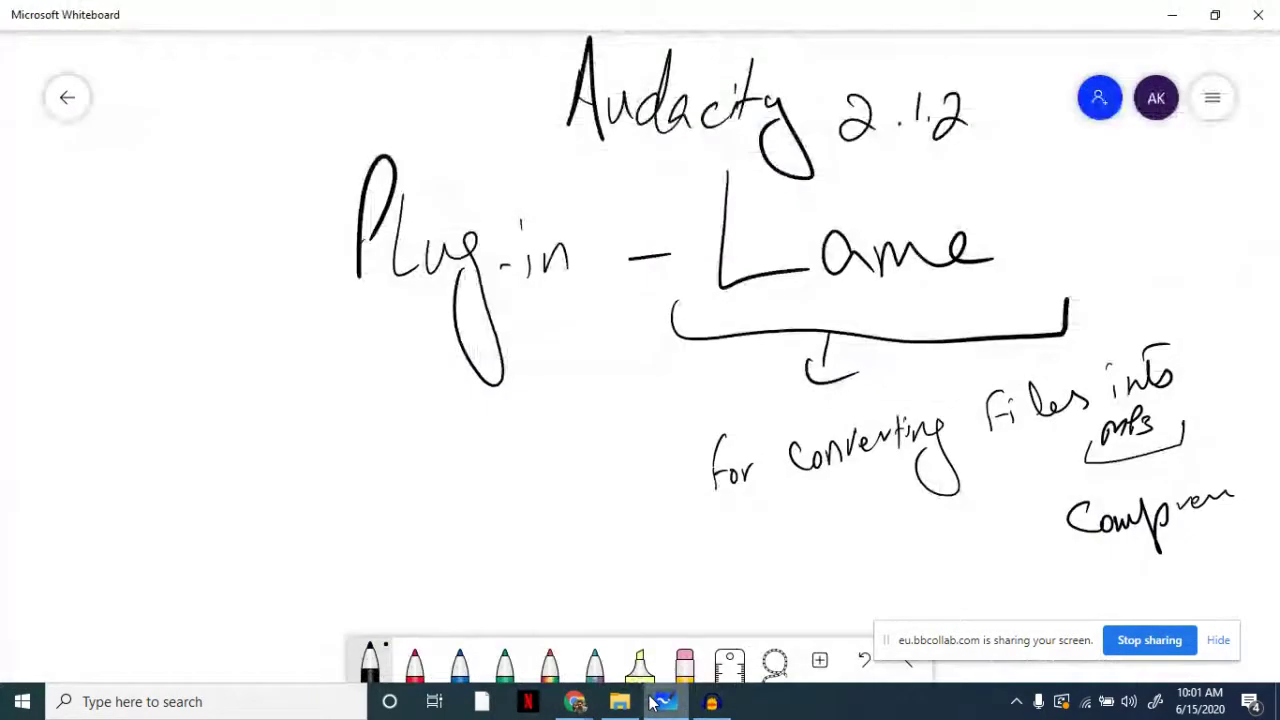